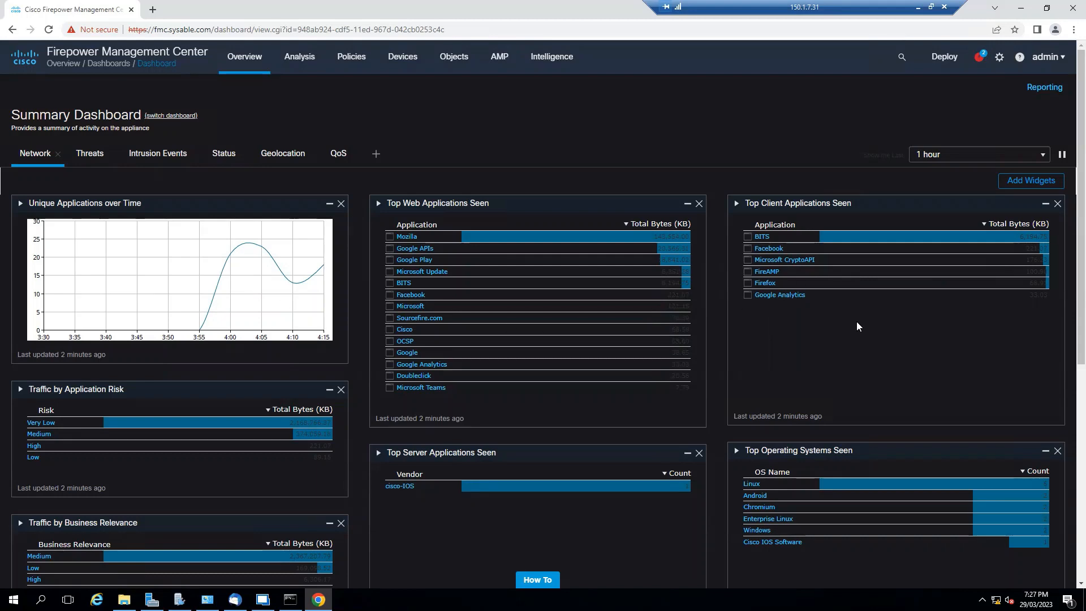
- Examine the Summary Dashboard's Network widgets along with its Threats and Status pages
scroll(899, 348, down, 6)
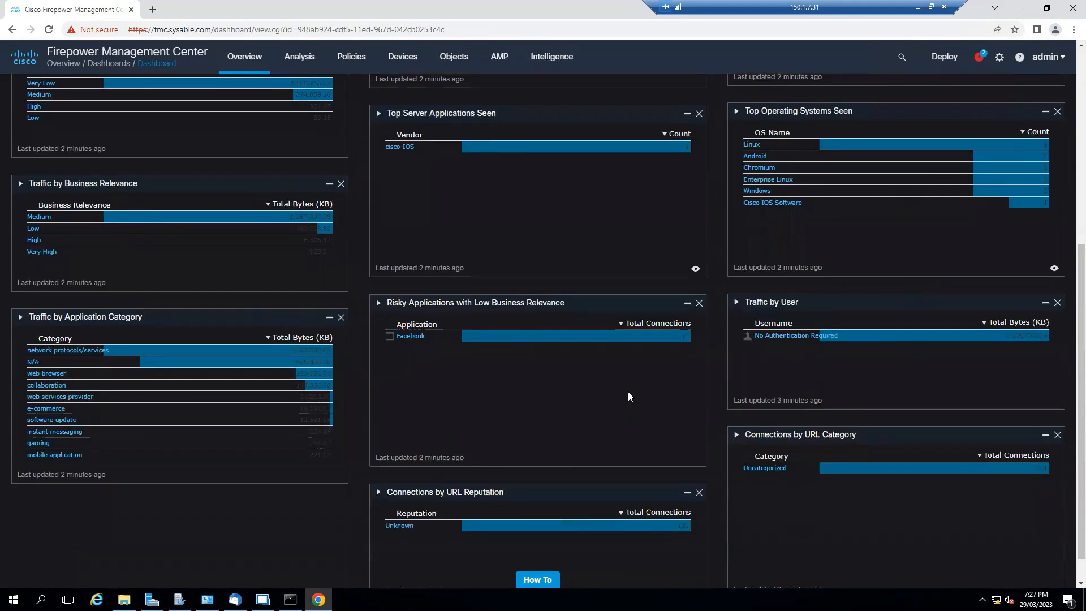
scroll(527, 341, down, 1)
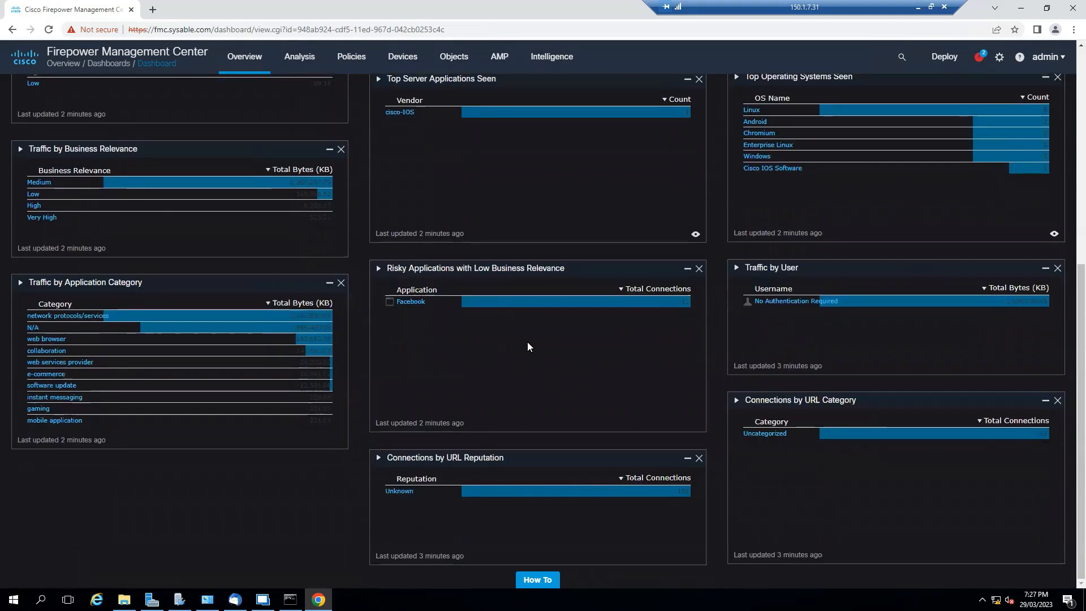
scroll(528, 342, up, 3)
scroll(521, 331, up, 4)
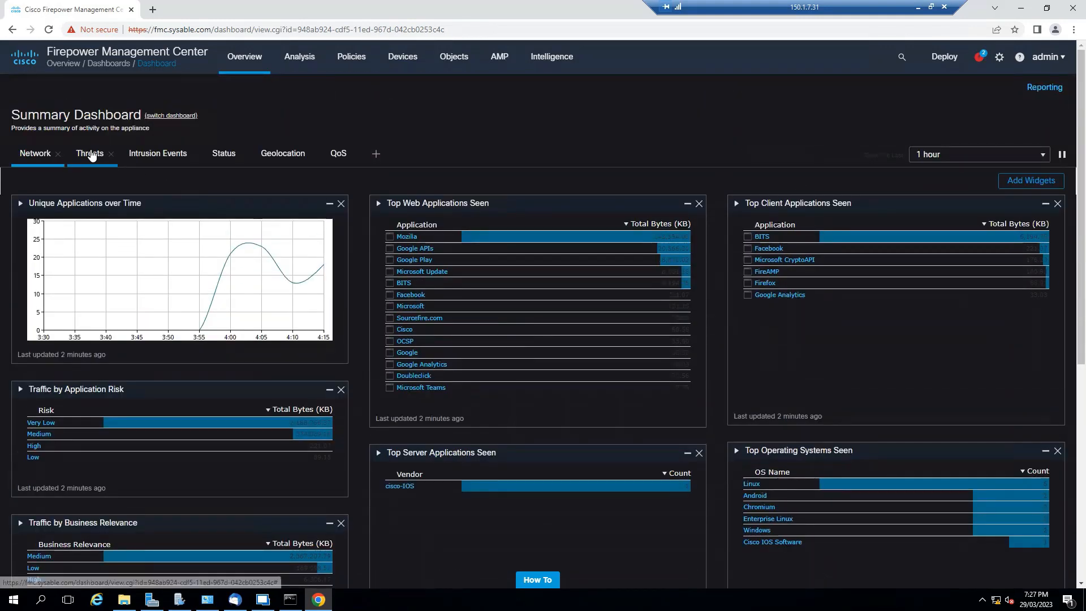
click(90, 154)
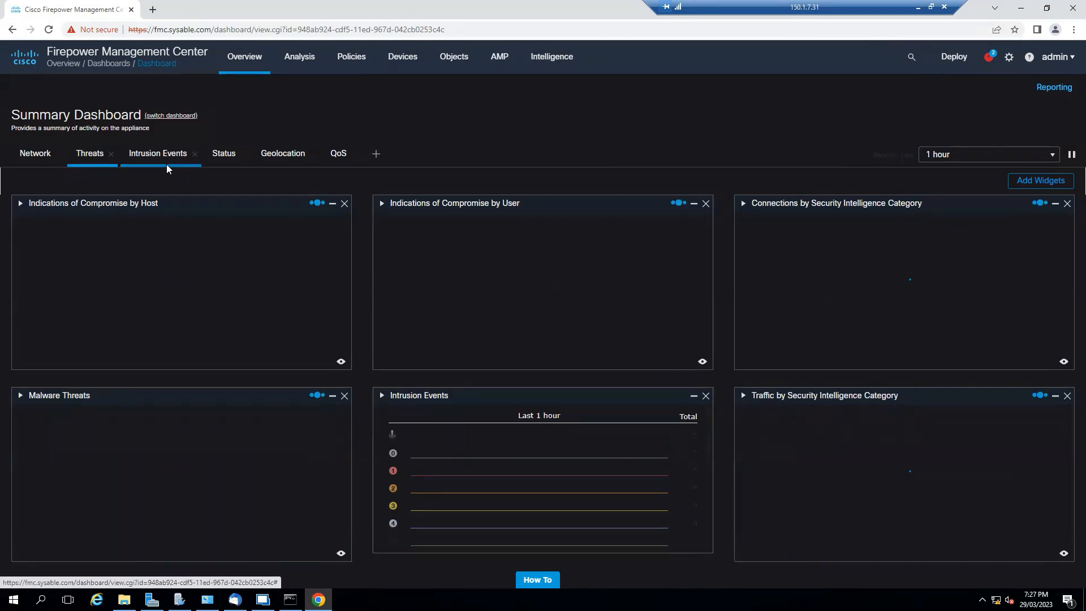
click(224, 163)
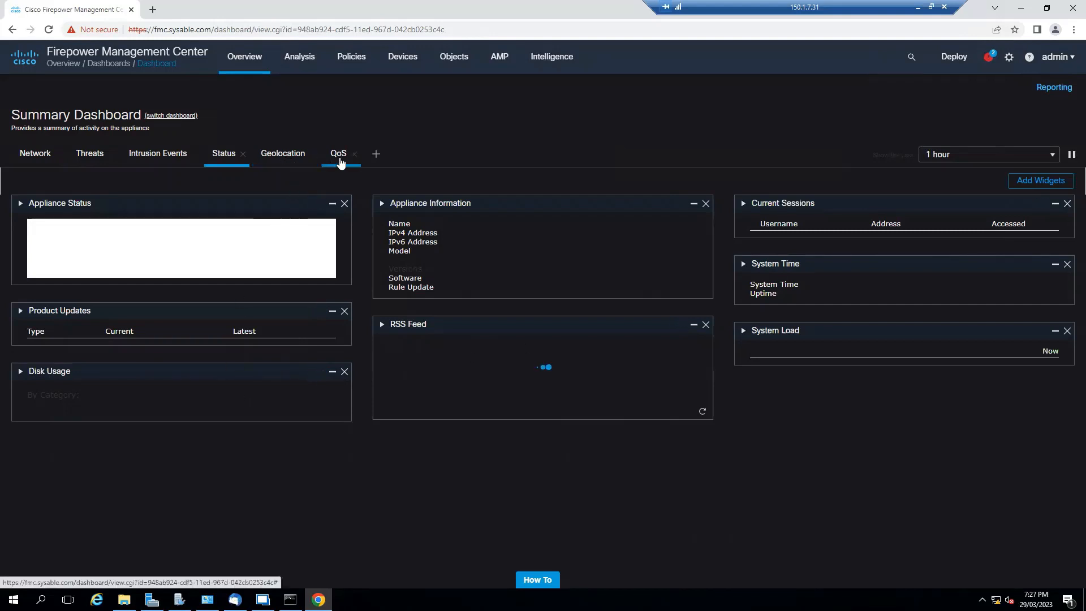
- Open the FTD-POL access control policy for editing and display its Security Intelligence whitelist and blacklist settings
mouse_move(349, 63)
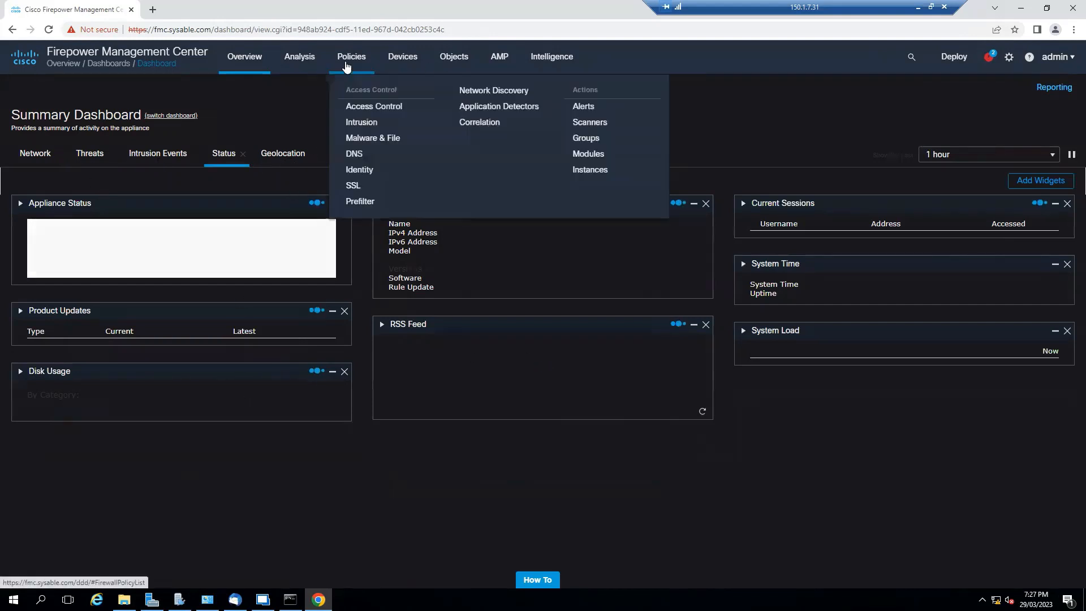
click(402, 115)
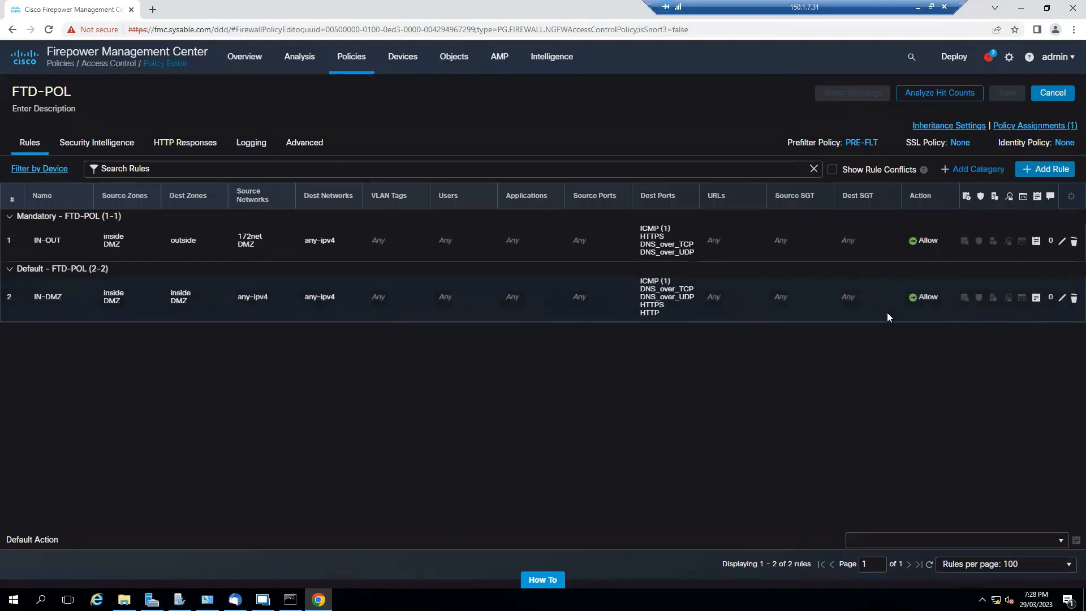
click(103, 148)
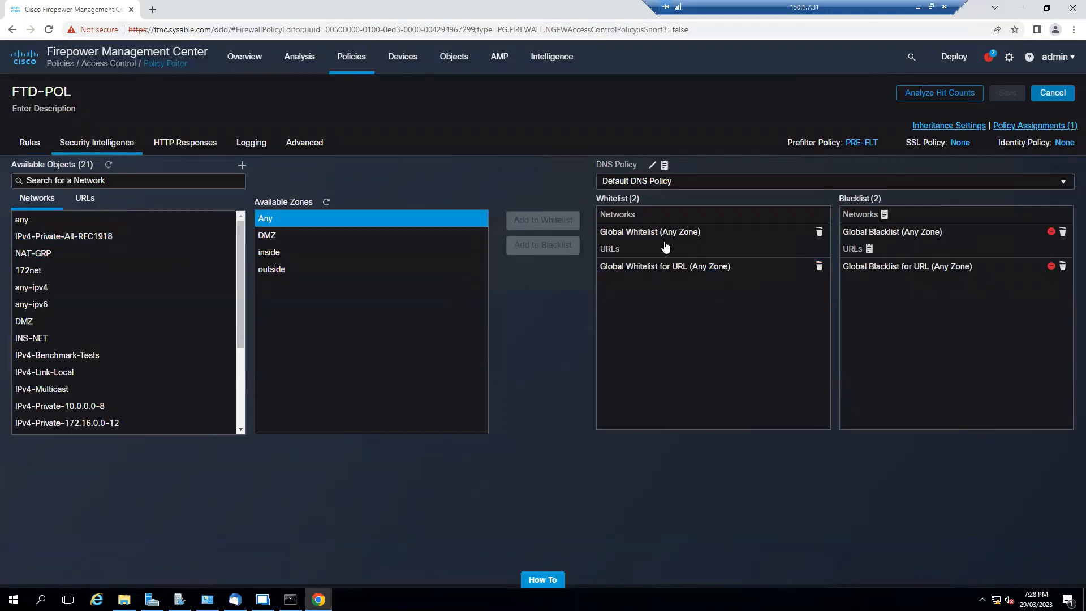
click(696, 239)
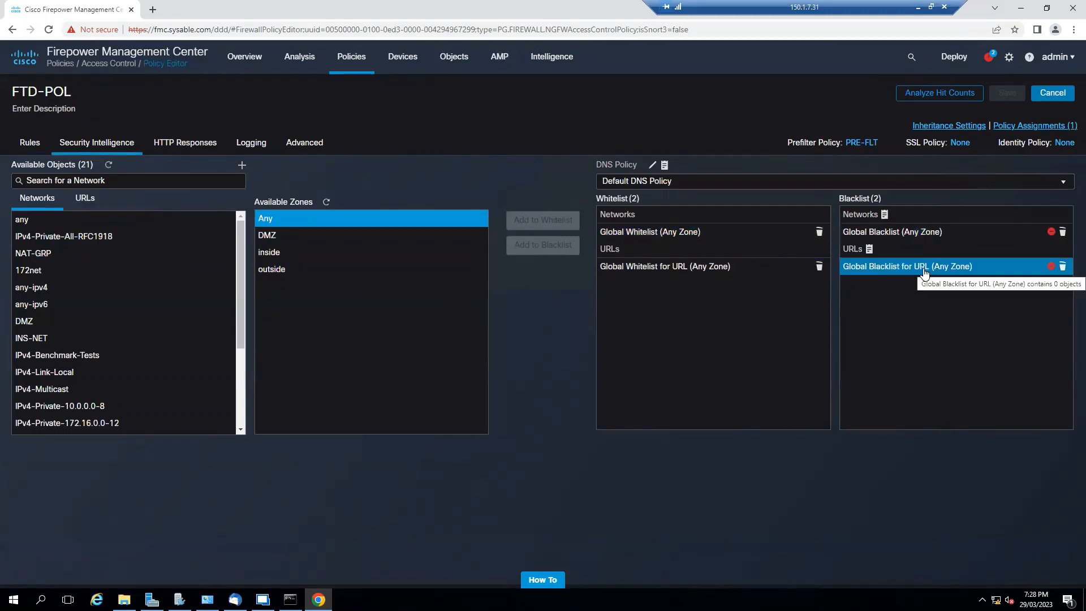
- Switch to Remote Desktop Manager to check PC-1's ping to 2.2.2.2, and return to the policy in Chrome
click(262, 600)
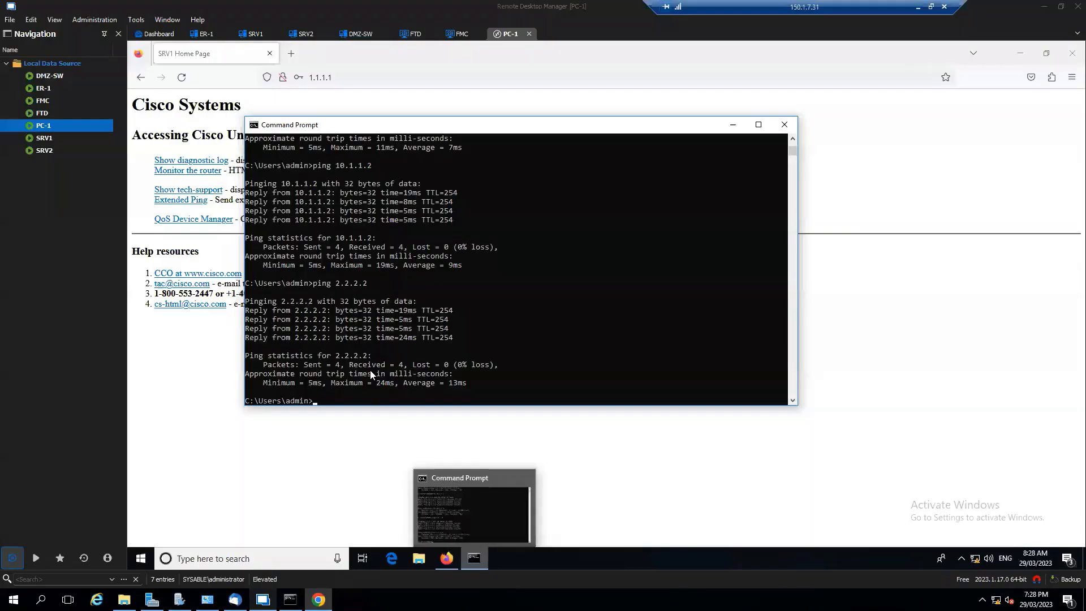
drag(371, 356, 332, 356)
click(318, 600)
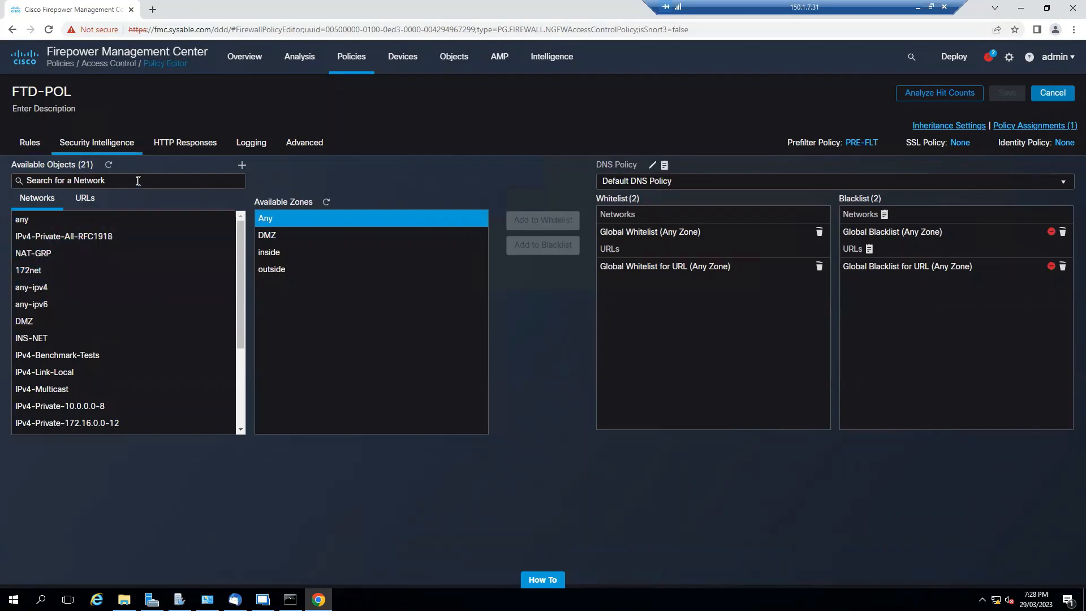
- Start a new Security Intelligence network list named 2-2-2-2 with its type set to List
click(241, 164)
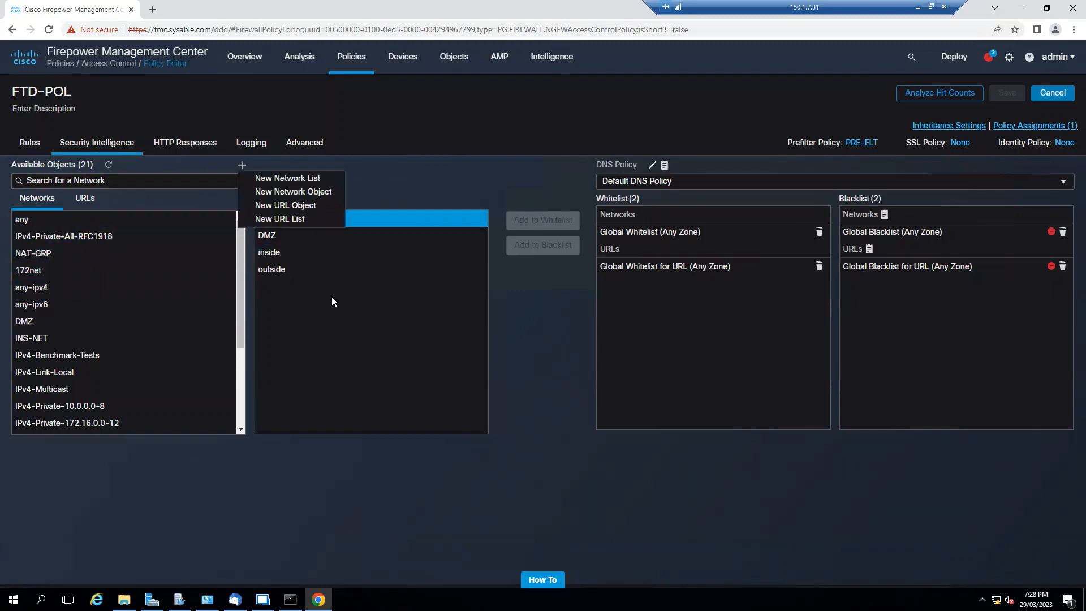
click(308, 185)
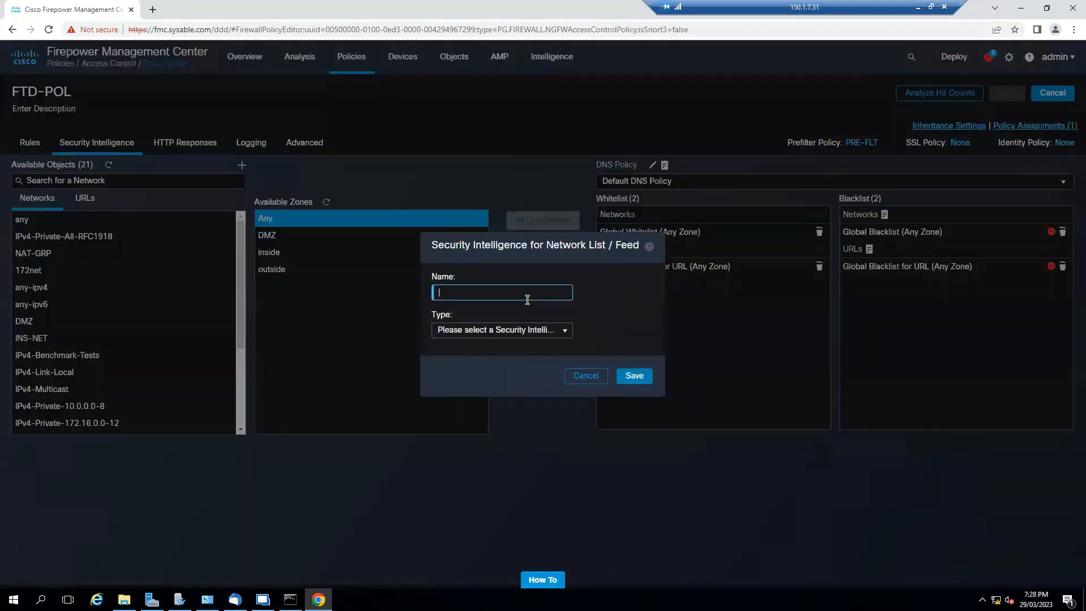
text(2-2-2-2)
click(561, 330)
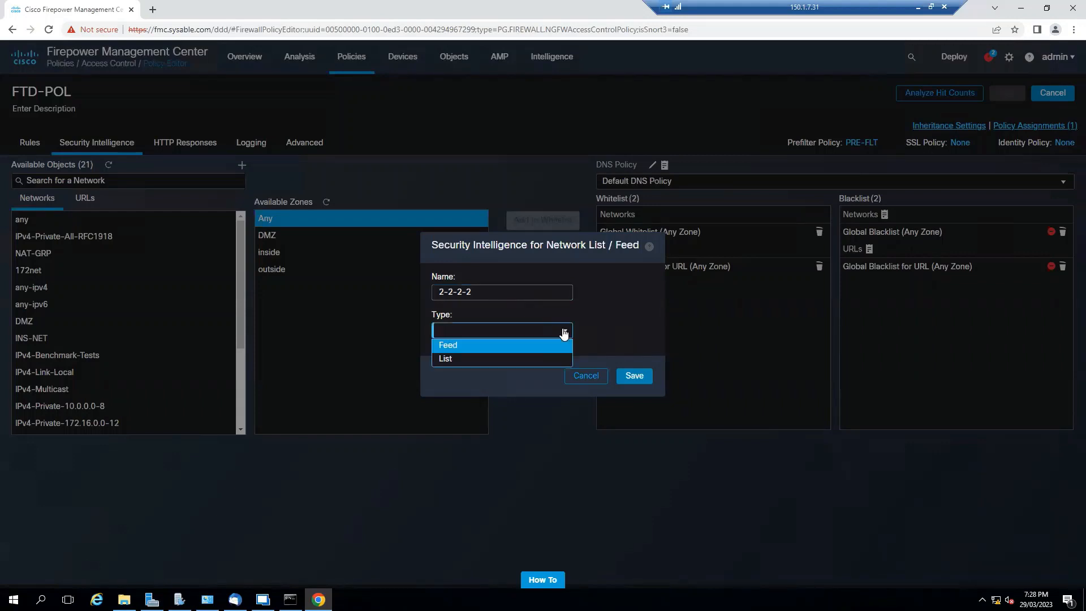
click(460, 358)
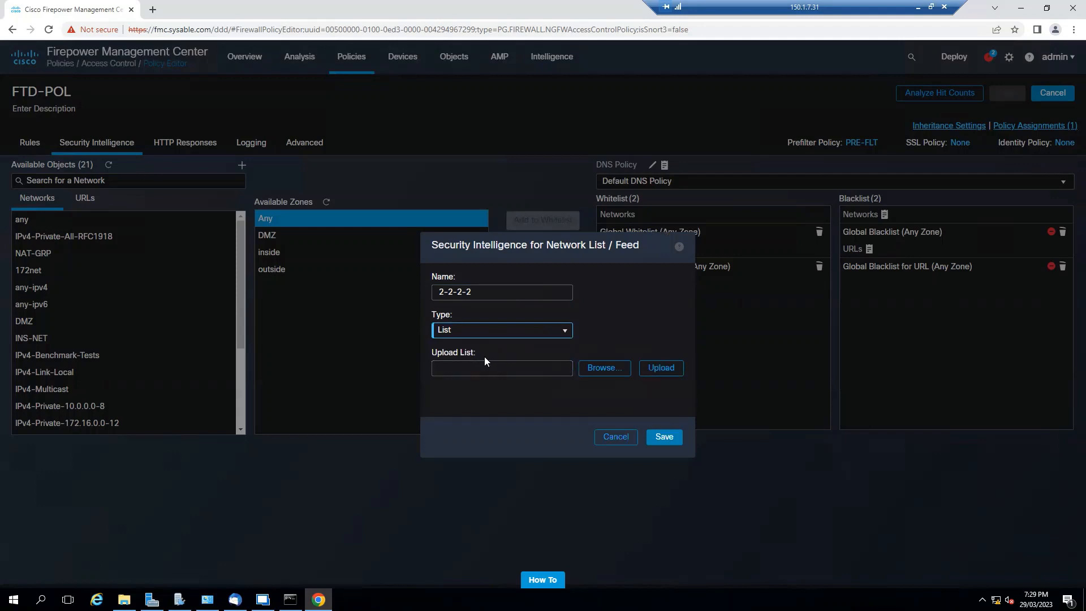
click(435, 355)
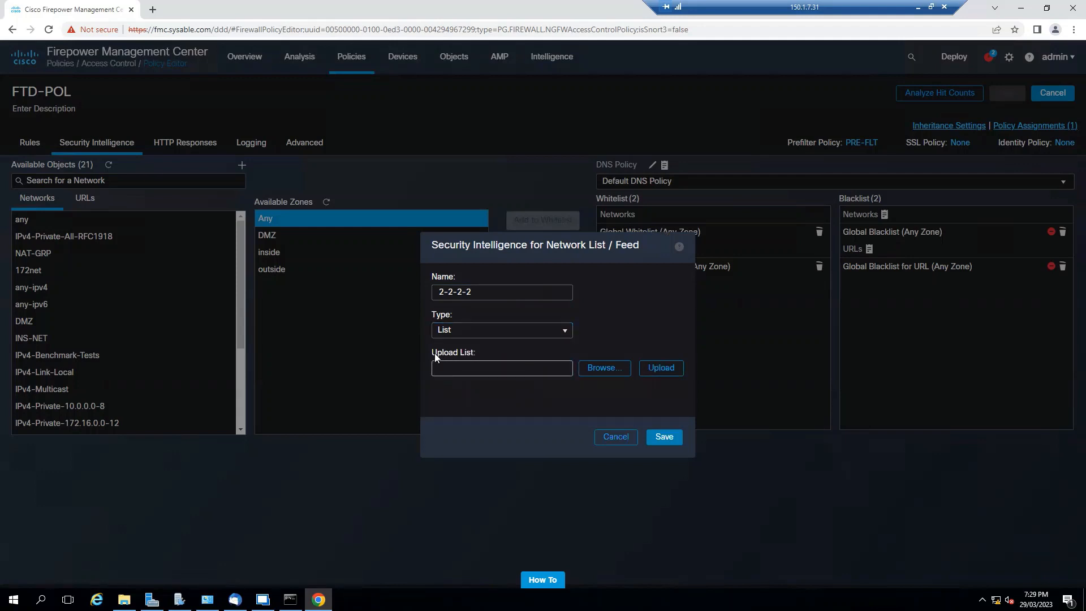
click(656, 368)
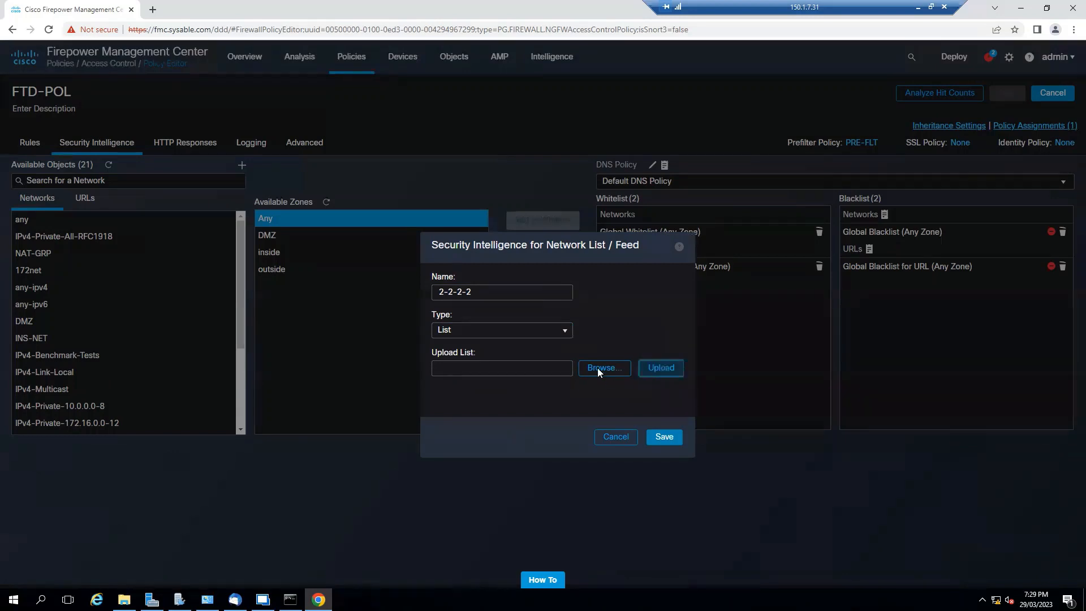
click(604, 346)
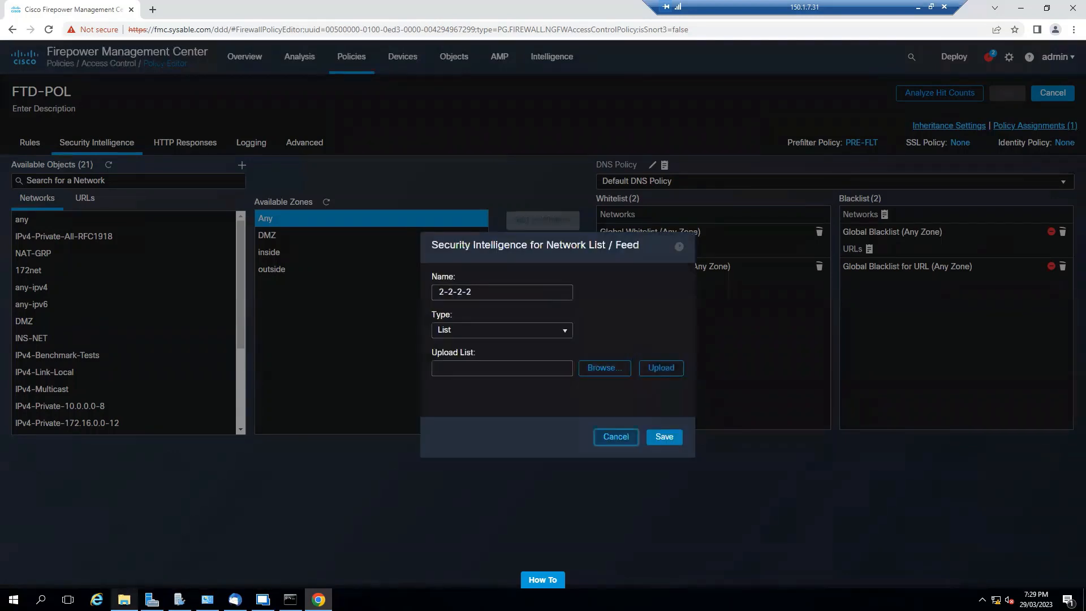
- Open Notepad and enter the IP address 2.2.2.2 in a blank text file
click(40, 599)
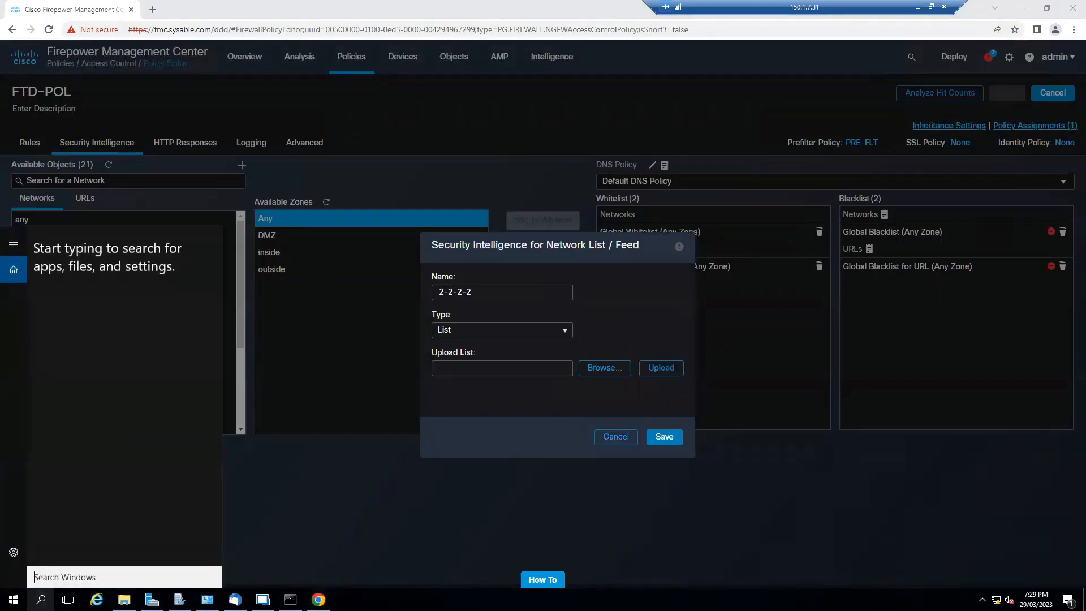
text(note)
click(93, 268)
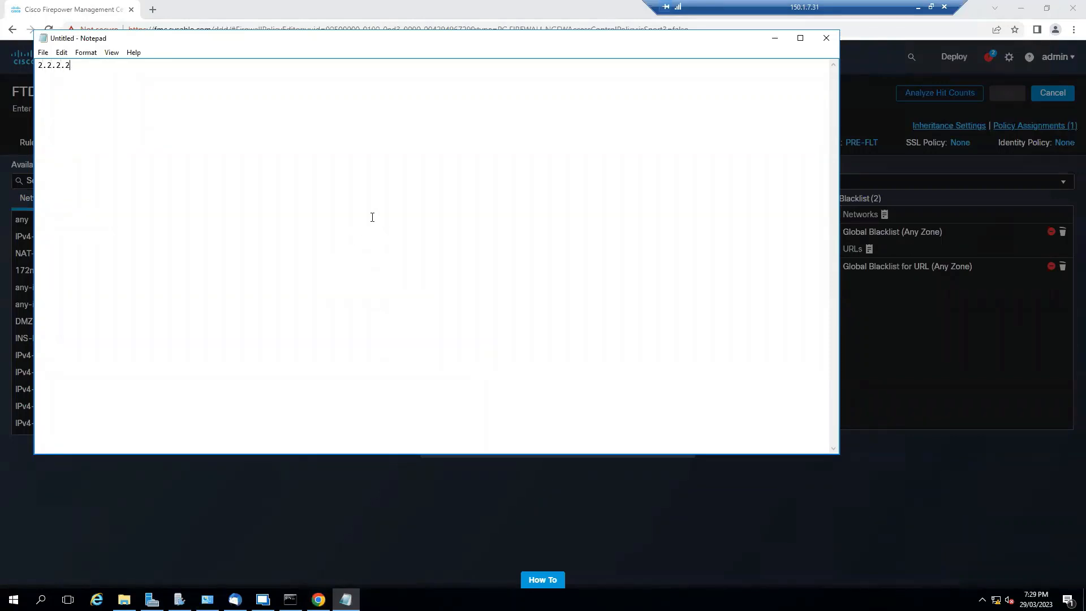
- Save the text file to the Desktop as SI and close Notepad
click(43, 52)
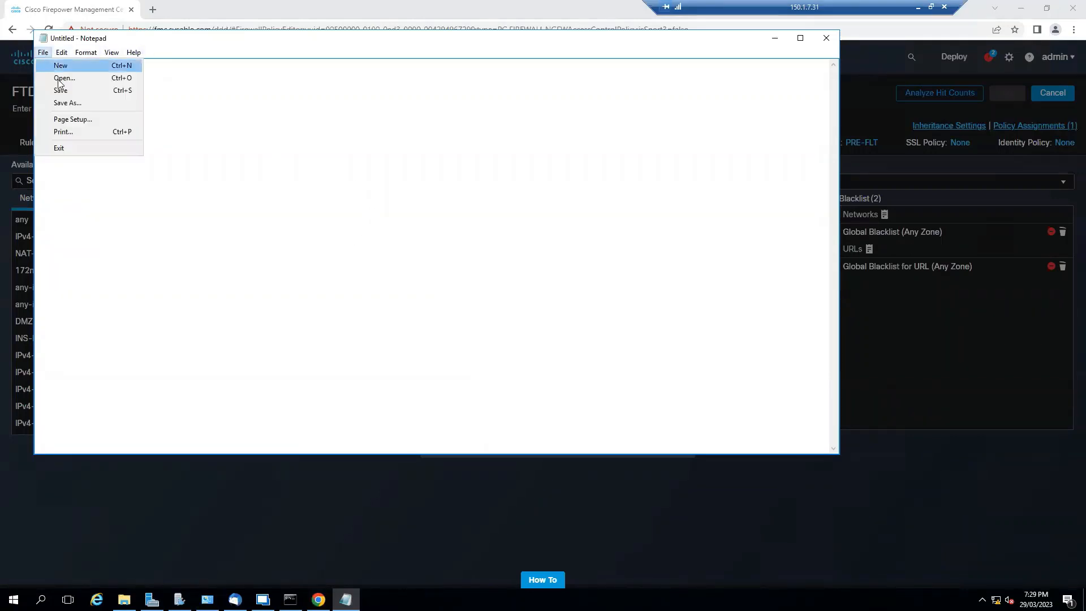
click(78, 103)
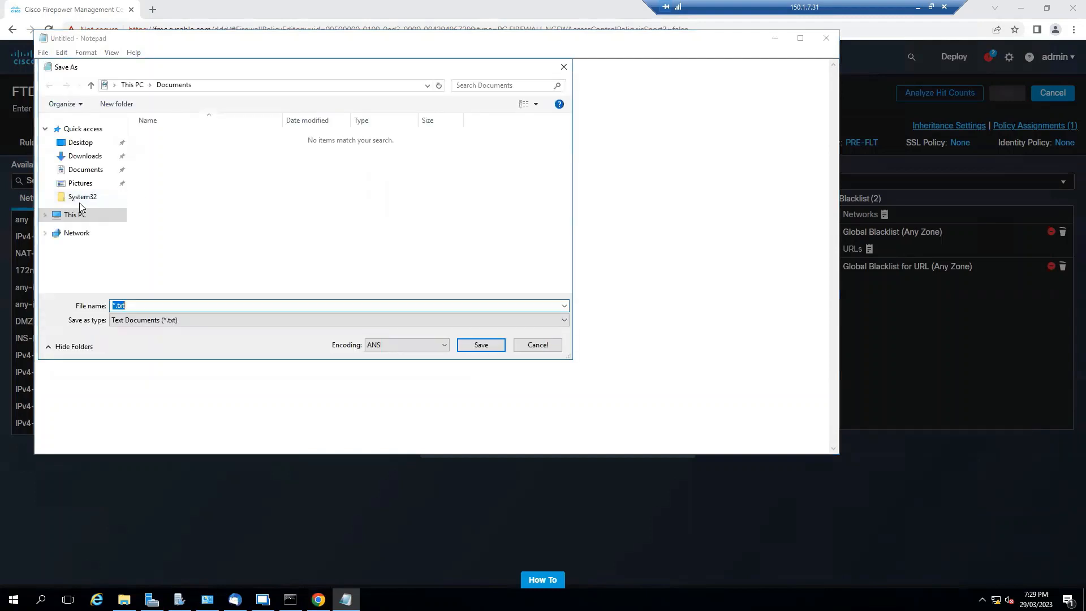
click(80, 143)
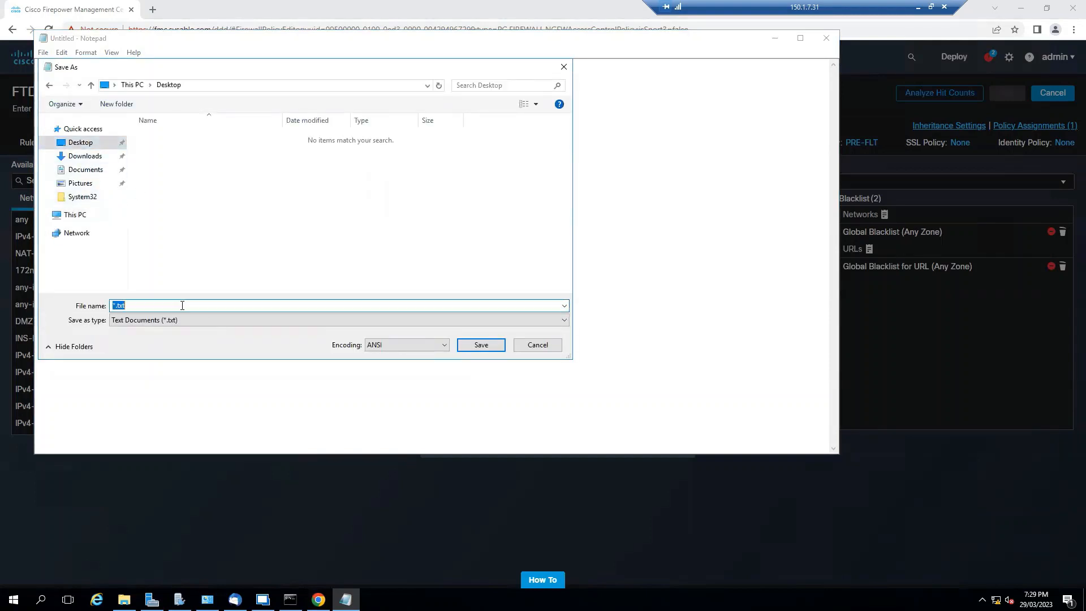
text(SI)
click(462, 346)
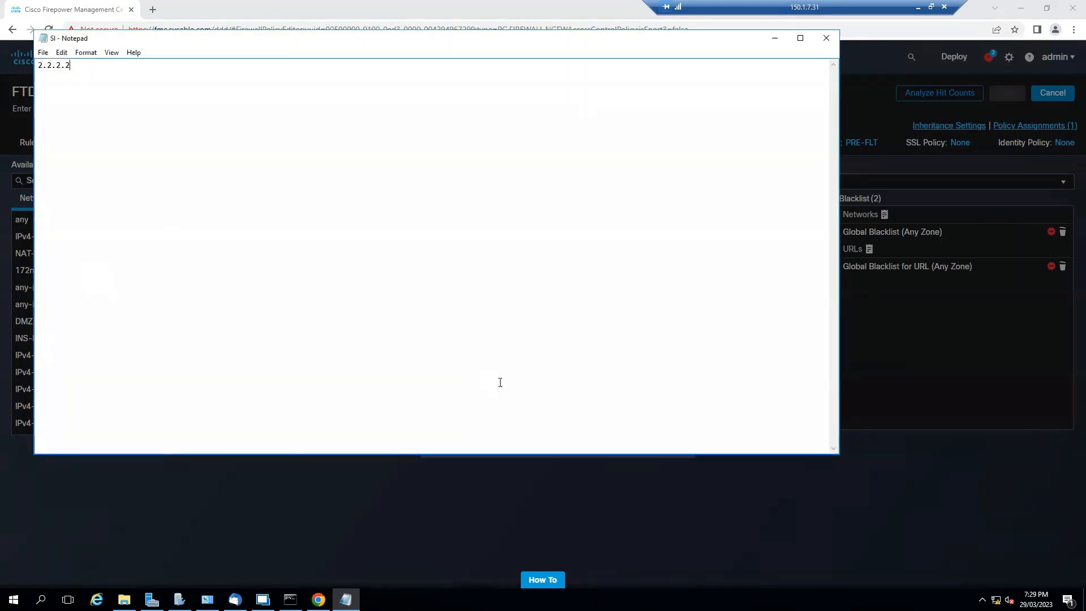
click(826, 38)
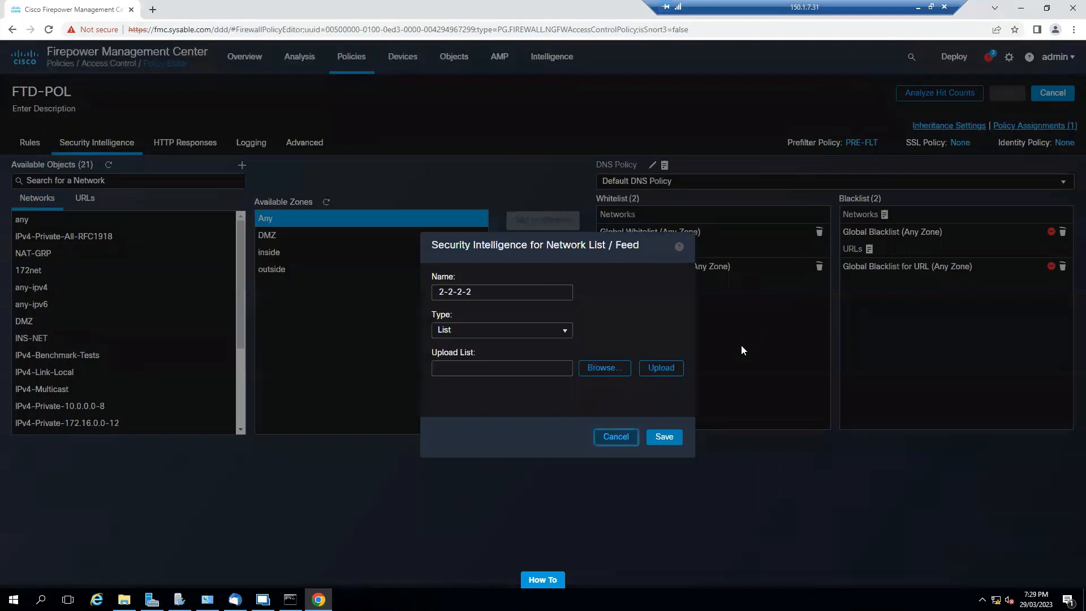
- Upload the SI text file from the Desktop into the new network list
click(608, 367)
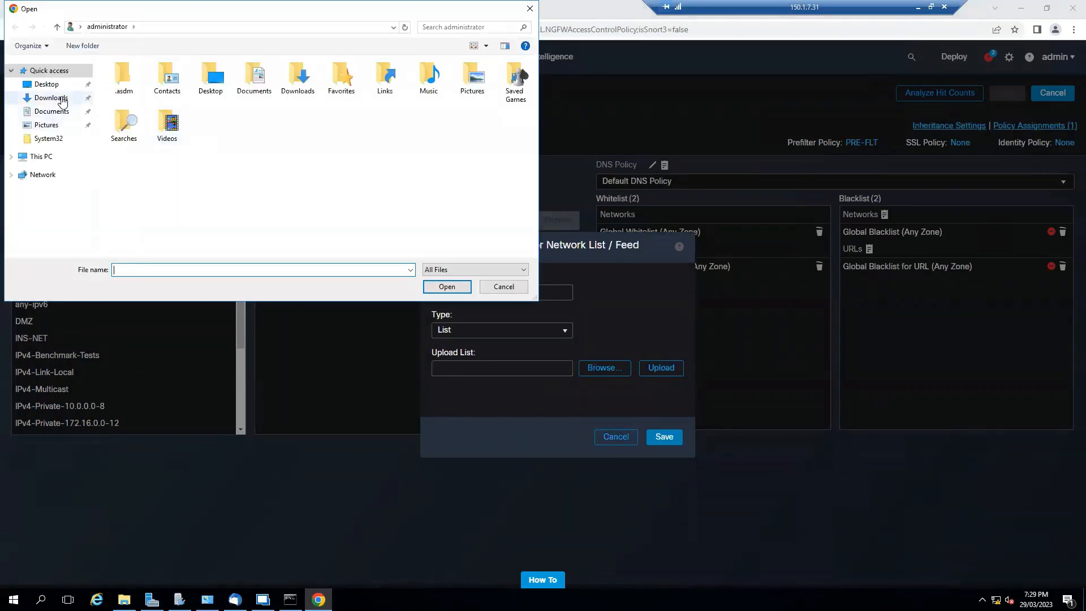
click(48, 85)
click(141, 138)
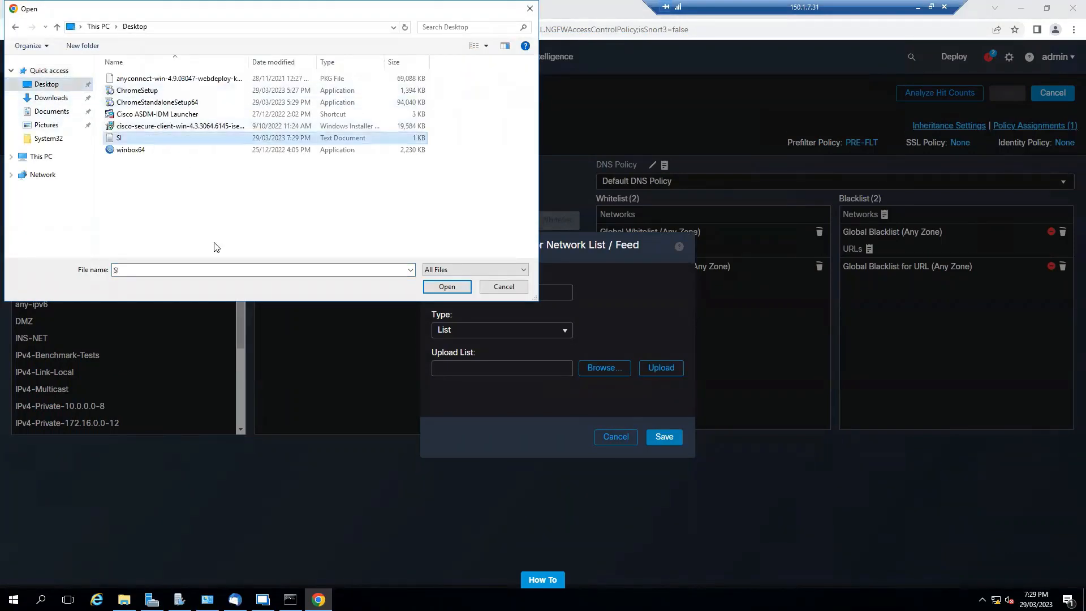
click(447, 287)
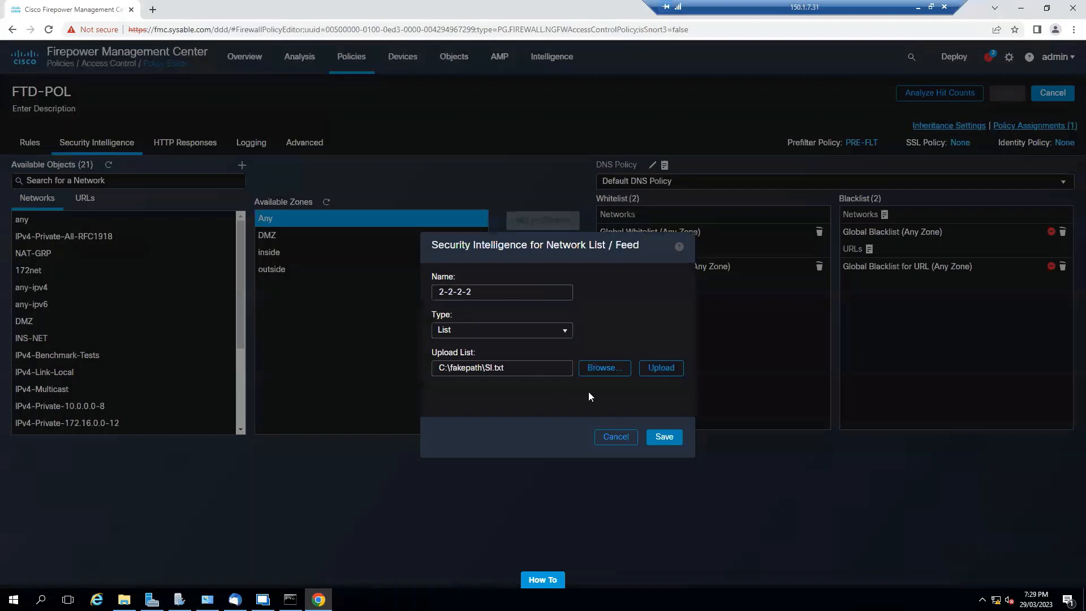
click(659, 369)
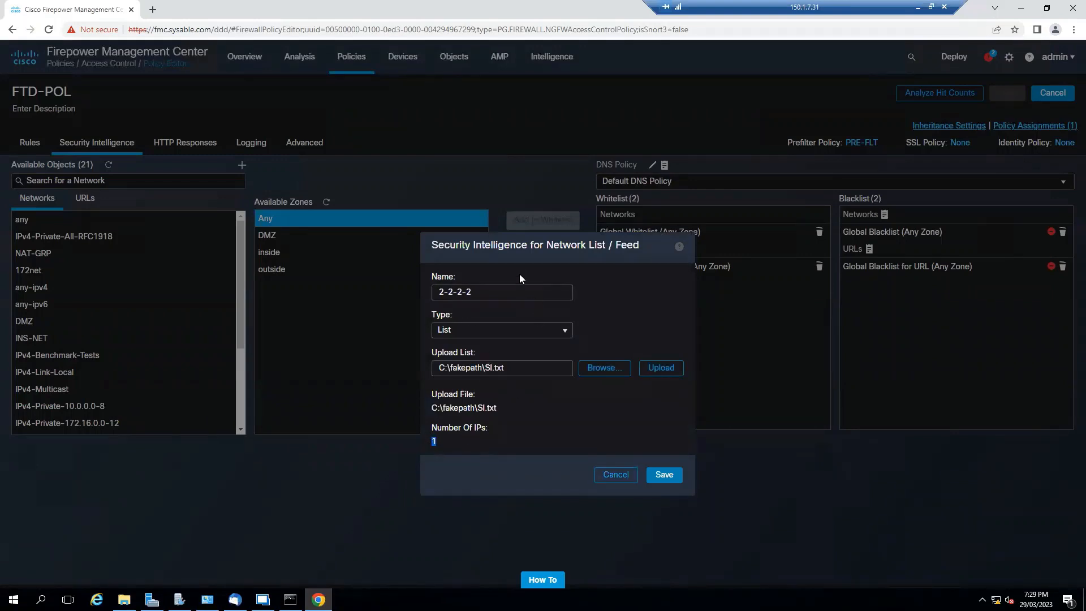
- Rename the network list Security-INT and save it
drag(512, 292, 438, 287)
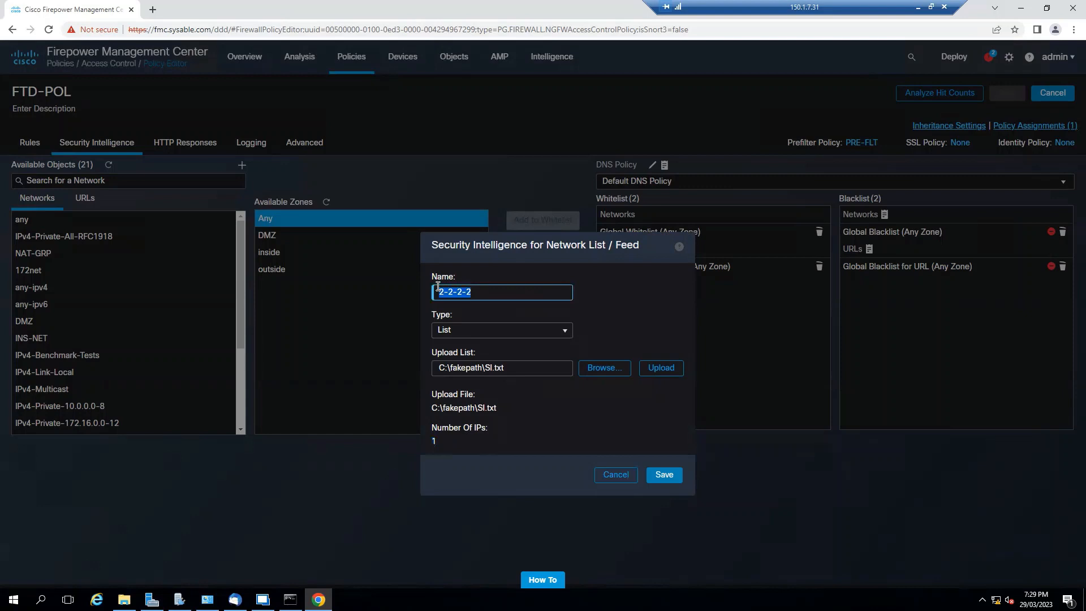
text(Security-INT)
click(663, 474)
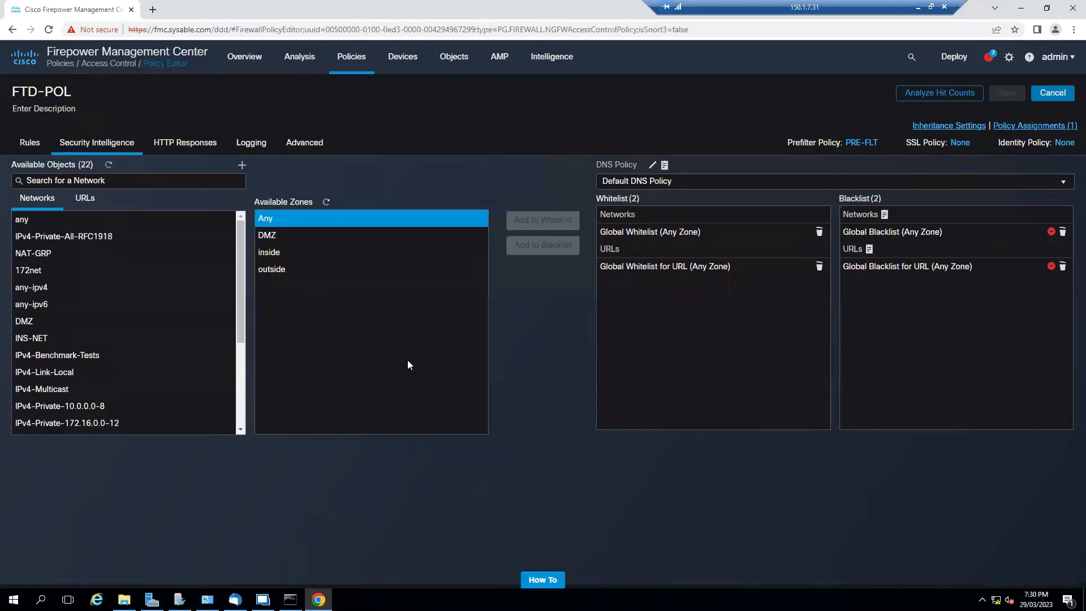
- Add the Security-INT network list to the blacklist for the Any zone and save the FTD-POL policy
scroll(126, 305, down, 3)
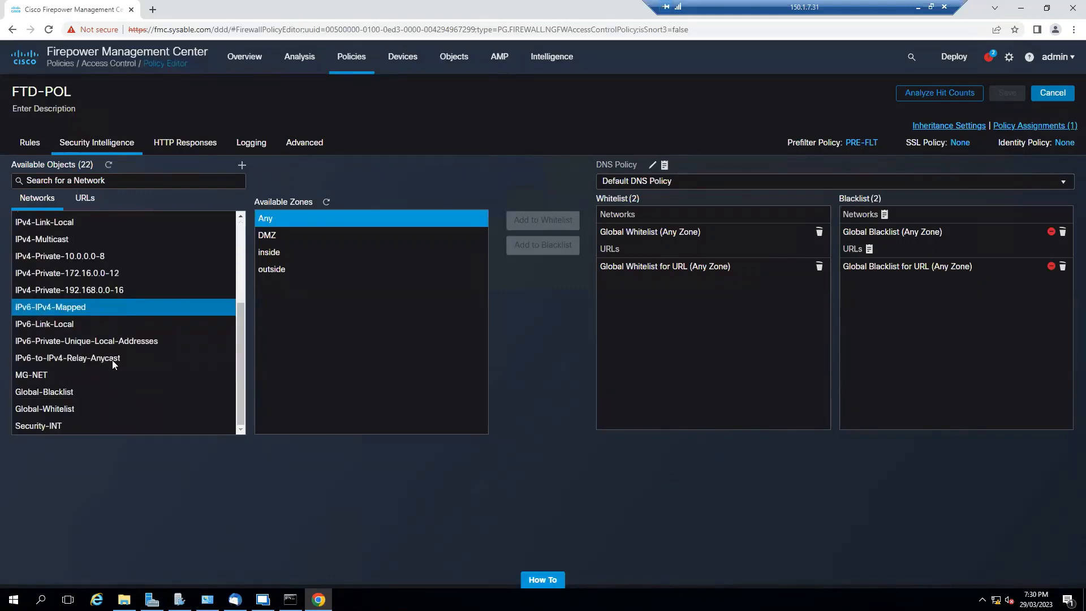
click(83, 426)
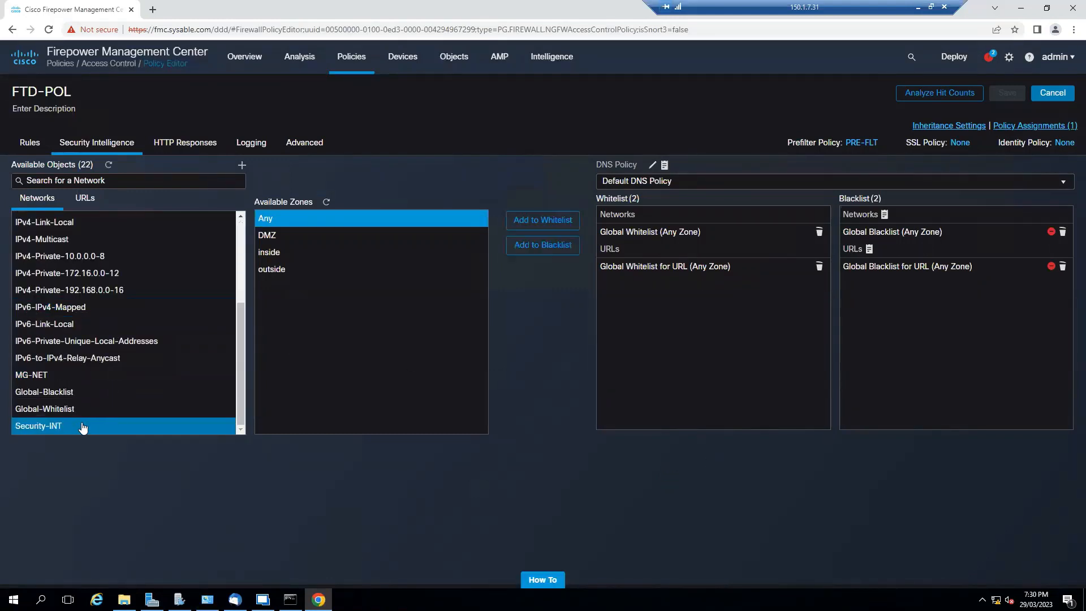
click(532, 259)
click(911, 256)
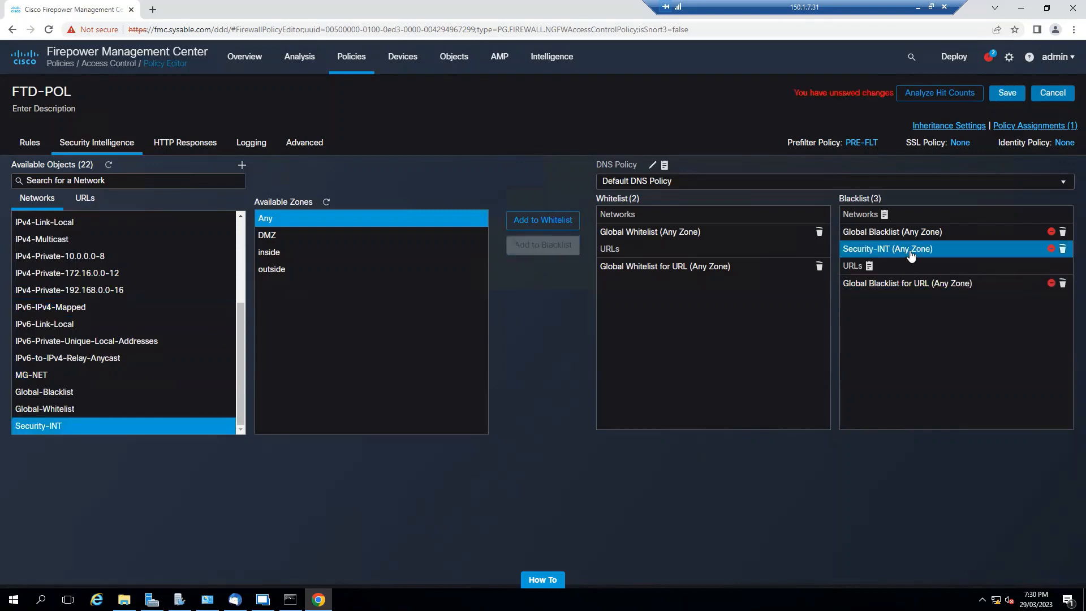
click(1001, 101)
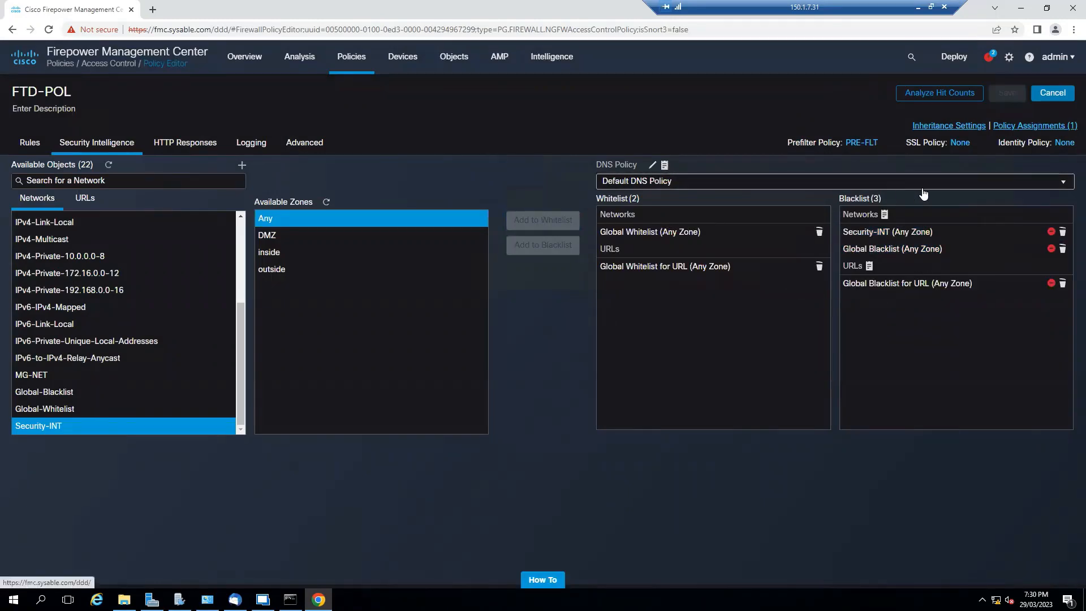
click(1063, 185)
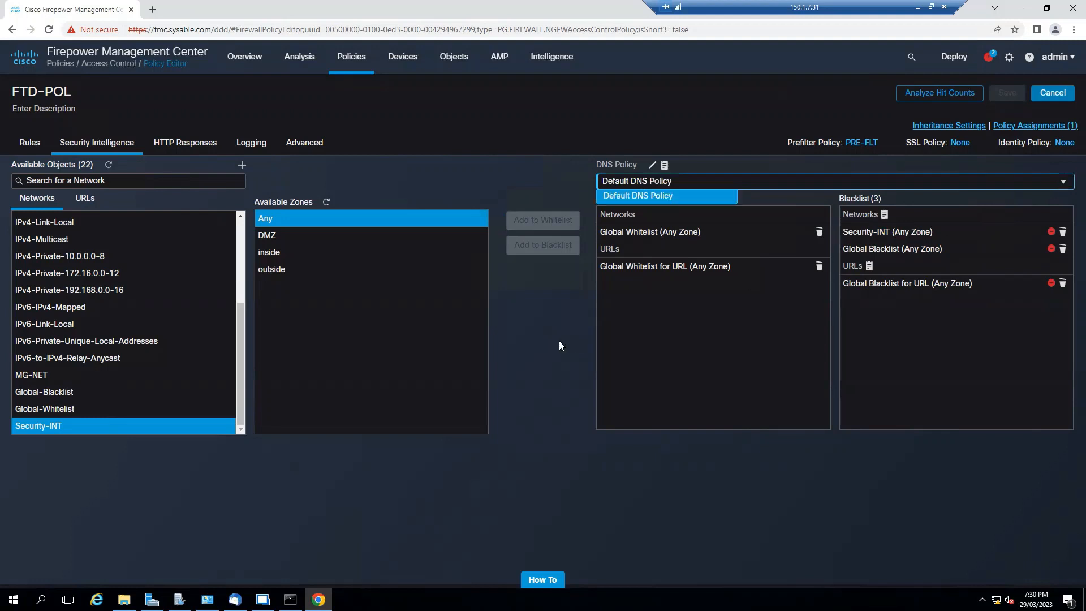
click(535, 350)
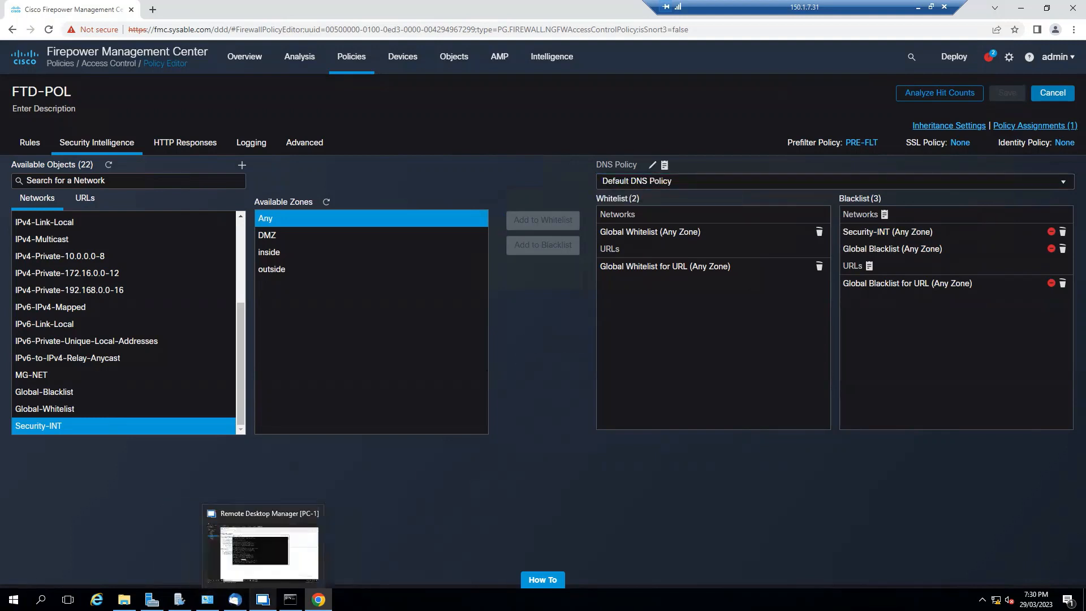
- Switch to Server Manager, launch DNS Manager and show the host records of the sysable.com forward lookup zone
click(152, 600)
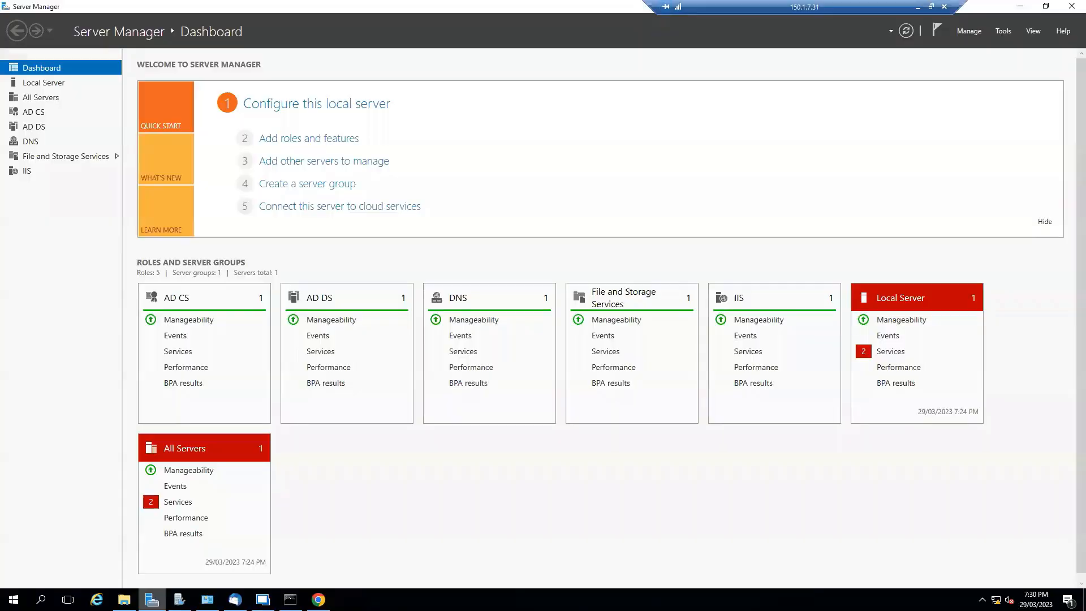
click(1003, 30)
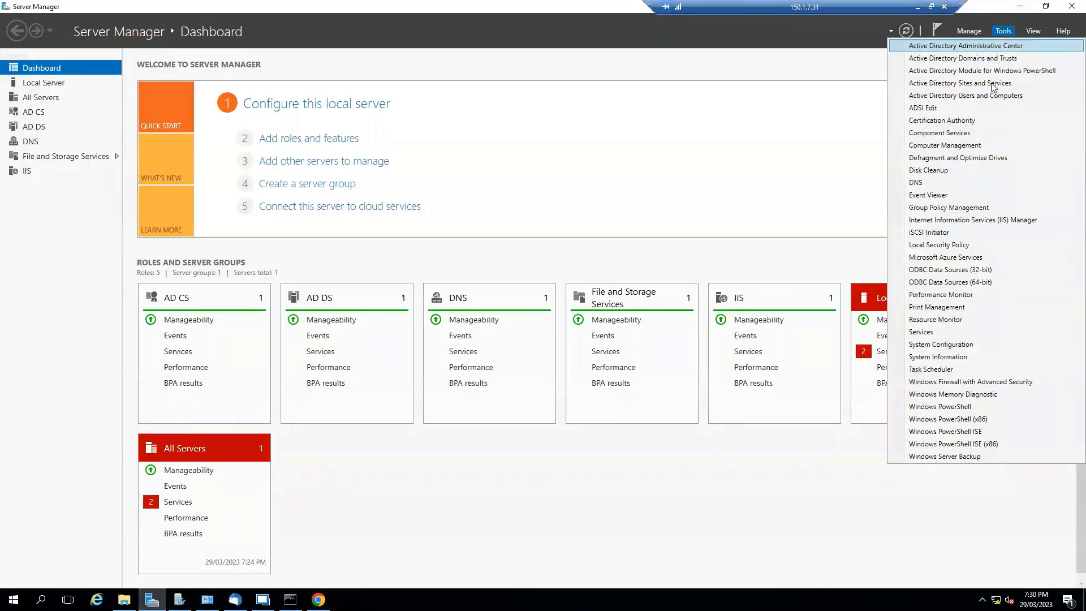
click(932, 182)
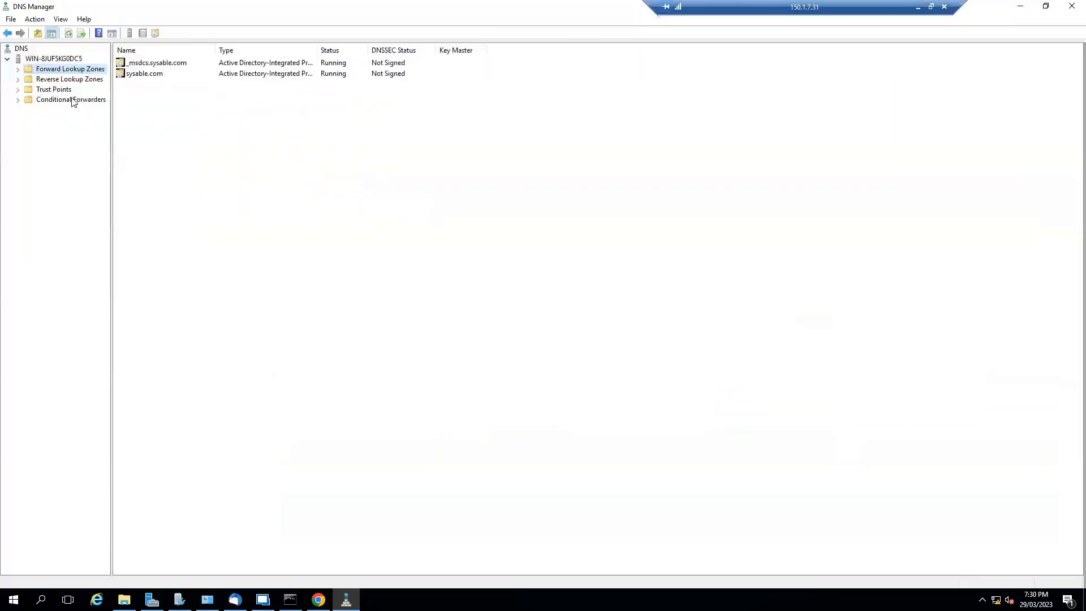
click(19, 69)
click(61, 91)
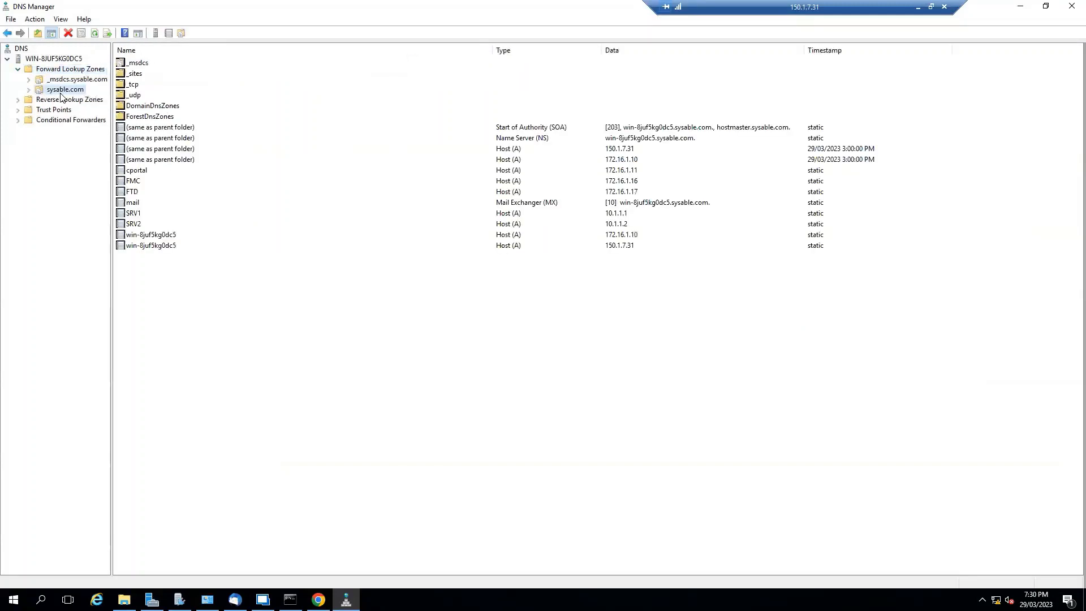
click(156, 217)
click(163, 225)
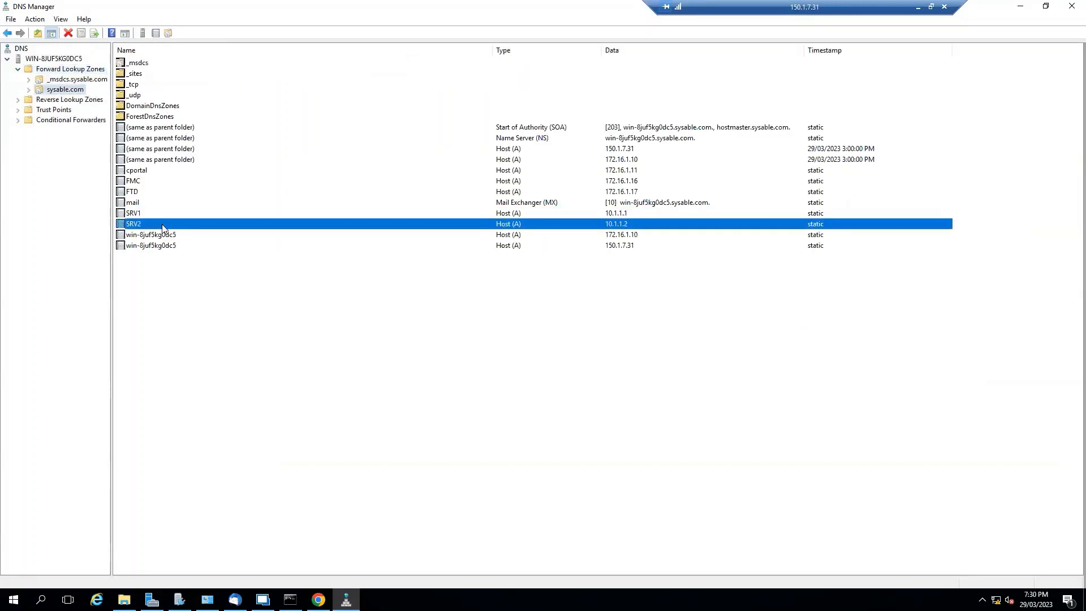
- Add a host record named App1 with IP address 1.1.1.1 to the sysable.com zone and minimize DNS Manager
right_click(70, 89)
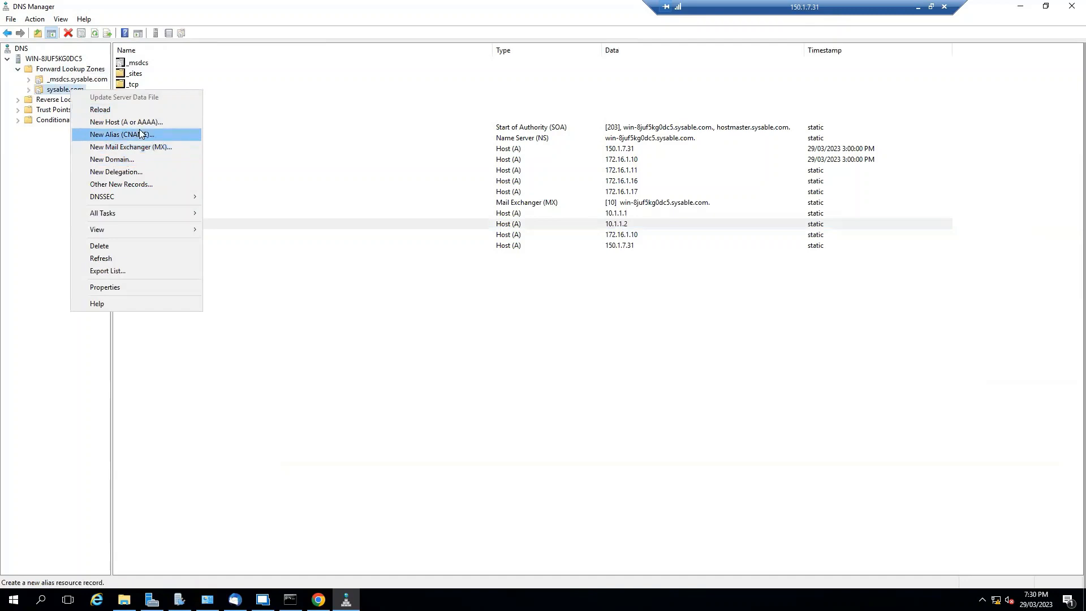
click(176, 123)
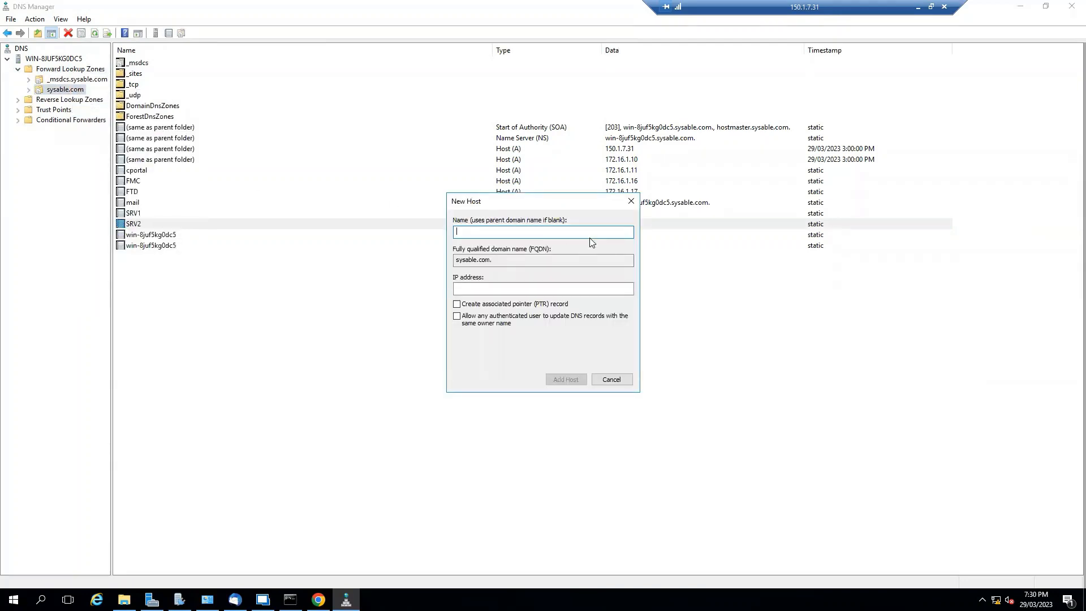
text(App1)
click(568, 287)
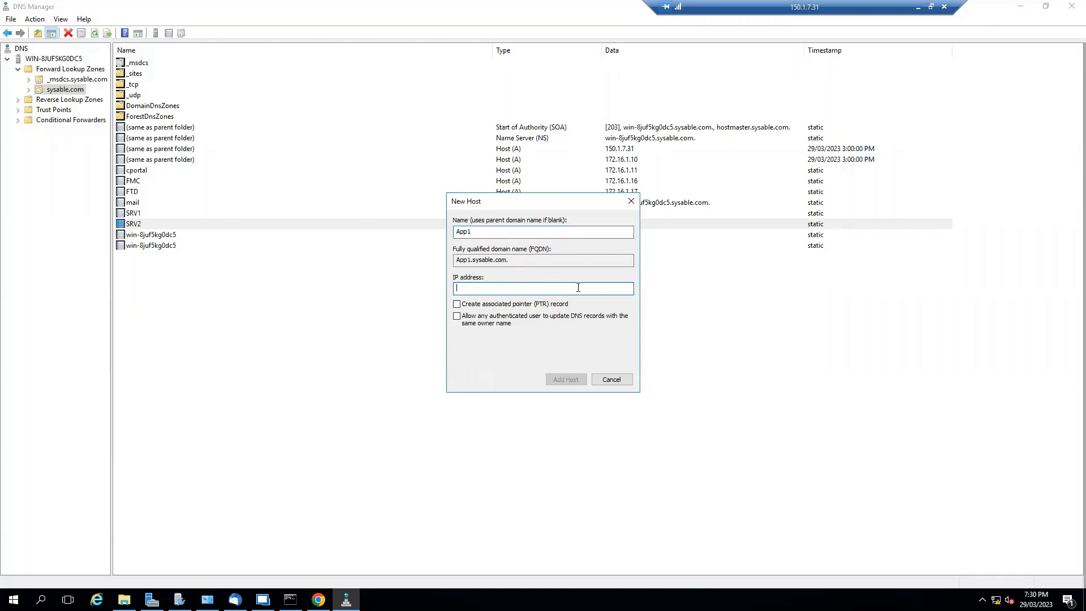
text(1,1,1)
key(BackSpace)
key(BackSpace)
key(BackSpace)
key(BackSpace)
text(,1.1.1)
click(566, 379)
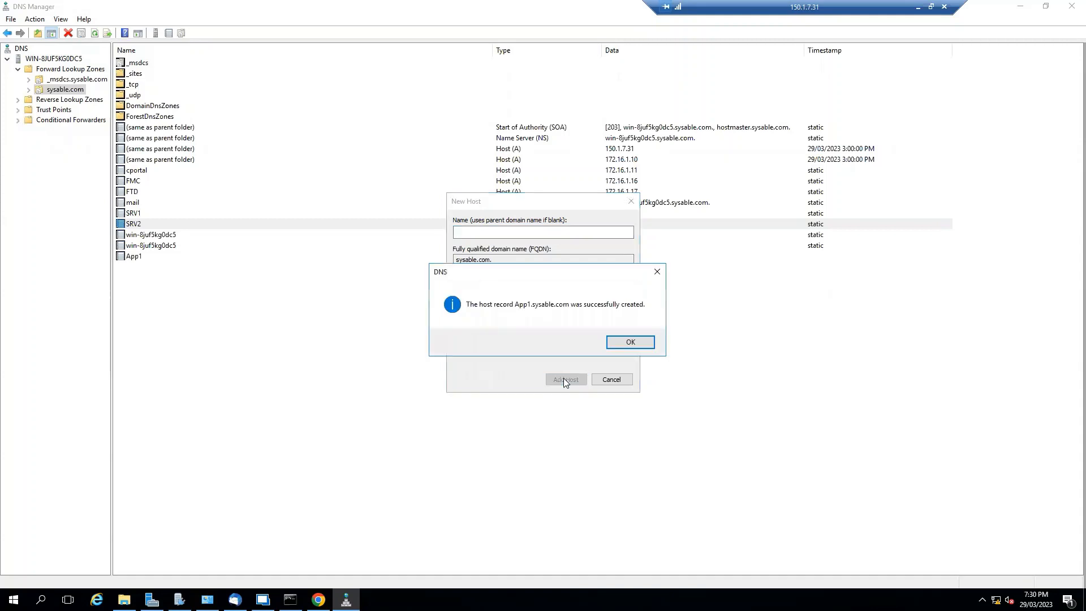
click(625, 343)
click(611, 380)
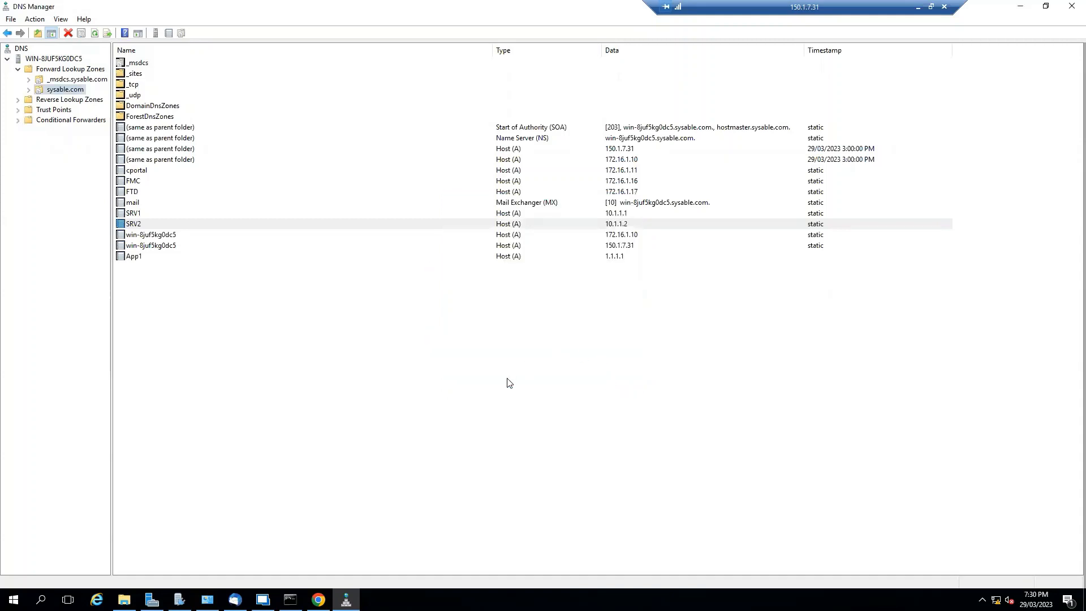
click(1018, 7)
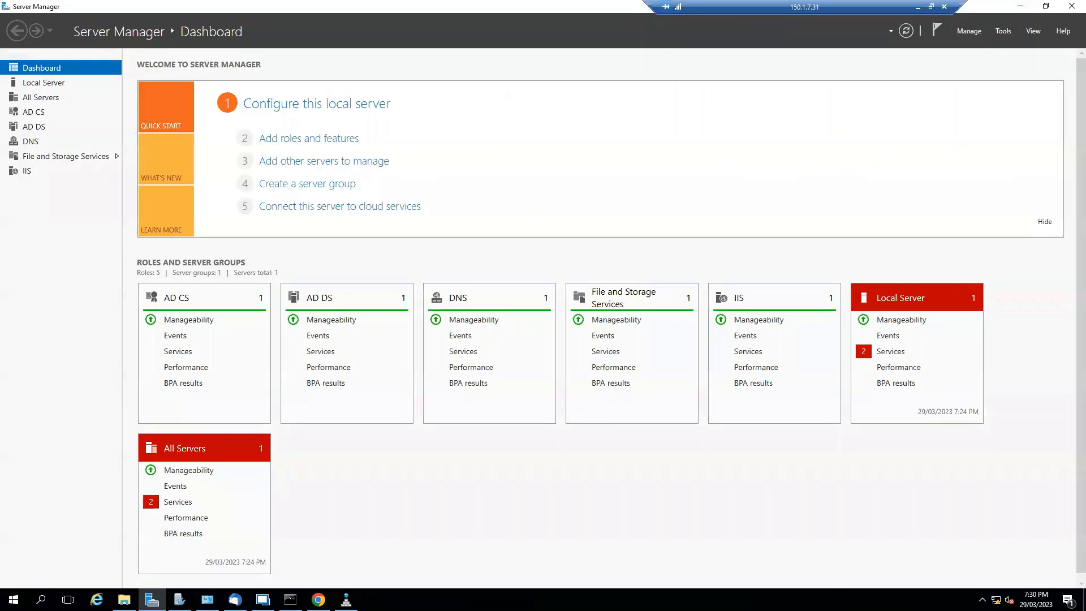
- Switch to the PC-1 session in Remote Desktop Manager and ping app1.sysable.com from its Command Prompt
click(290, 600)
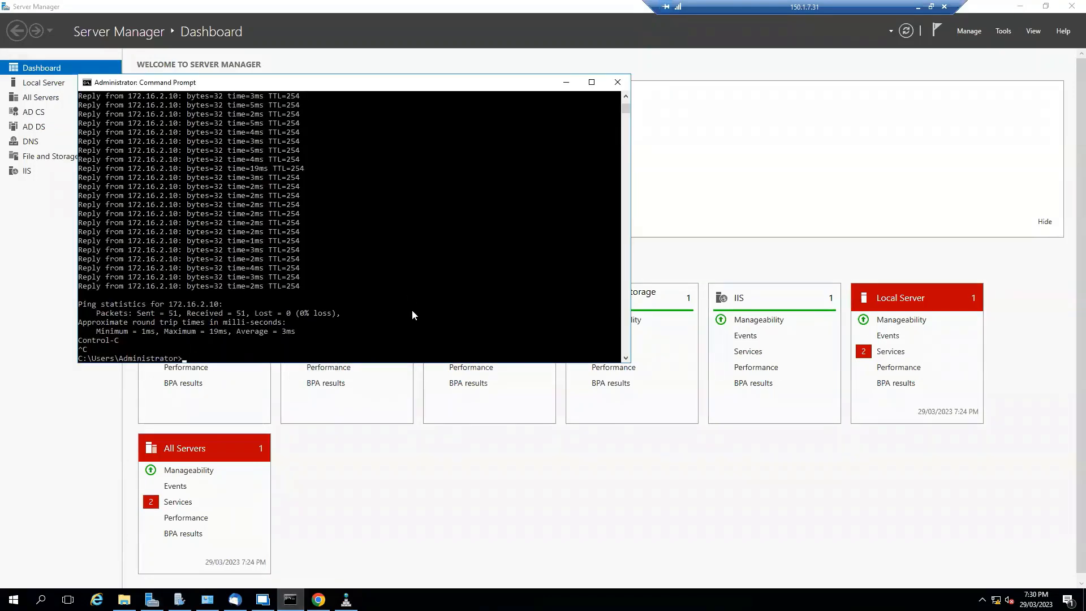
click(262, 599)
click(441, 383)
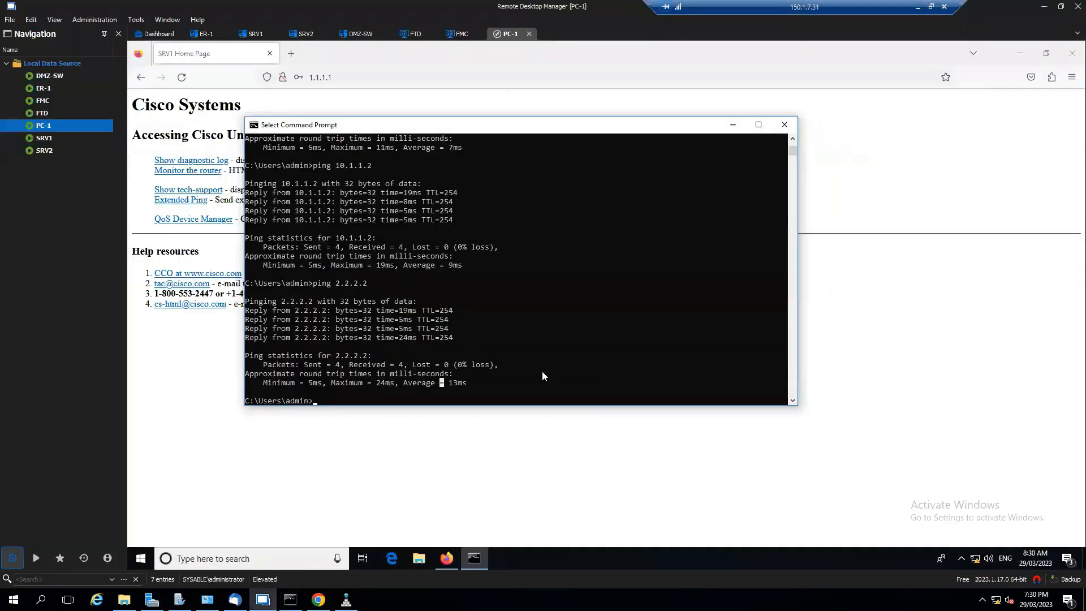
text(ping appi.sysable.com)
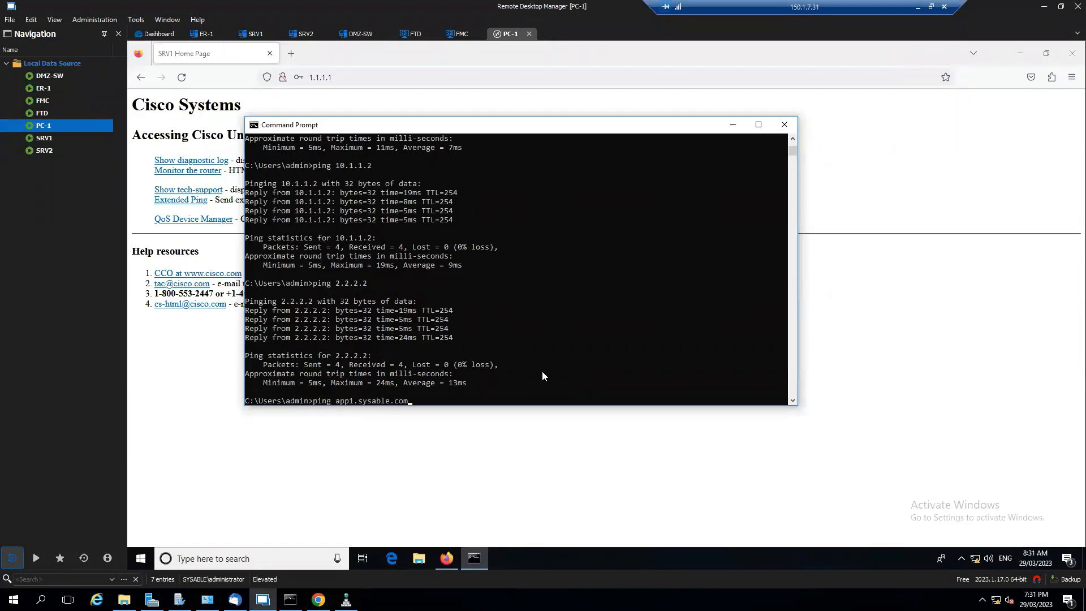
key(Return)
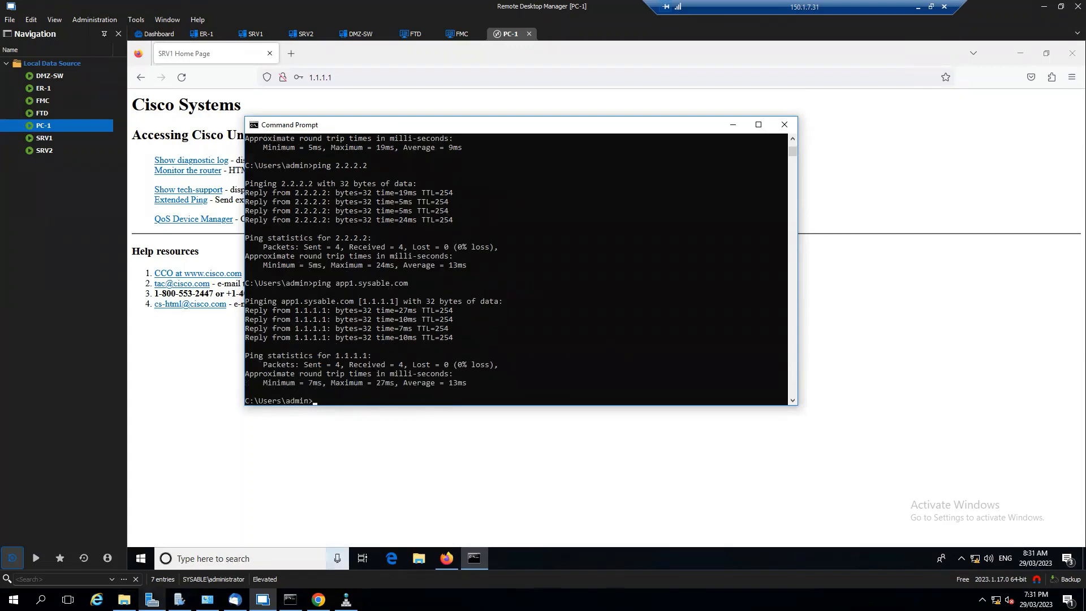
- Launch Notepad on the server and enter app1.sysable.com in a new text file
key(super)
text(note)
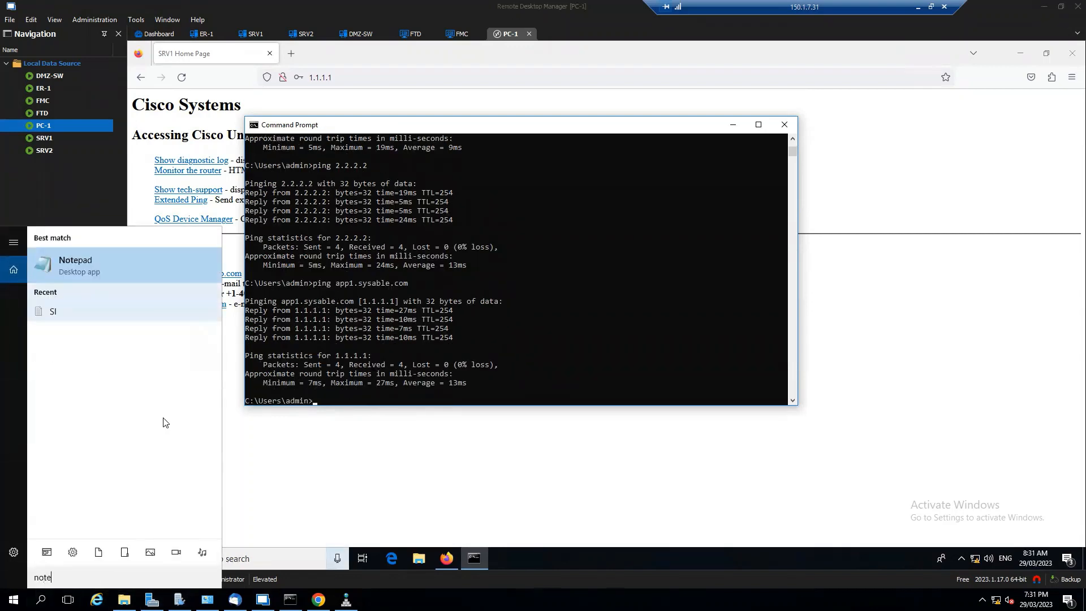
click(136, 274)
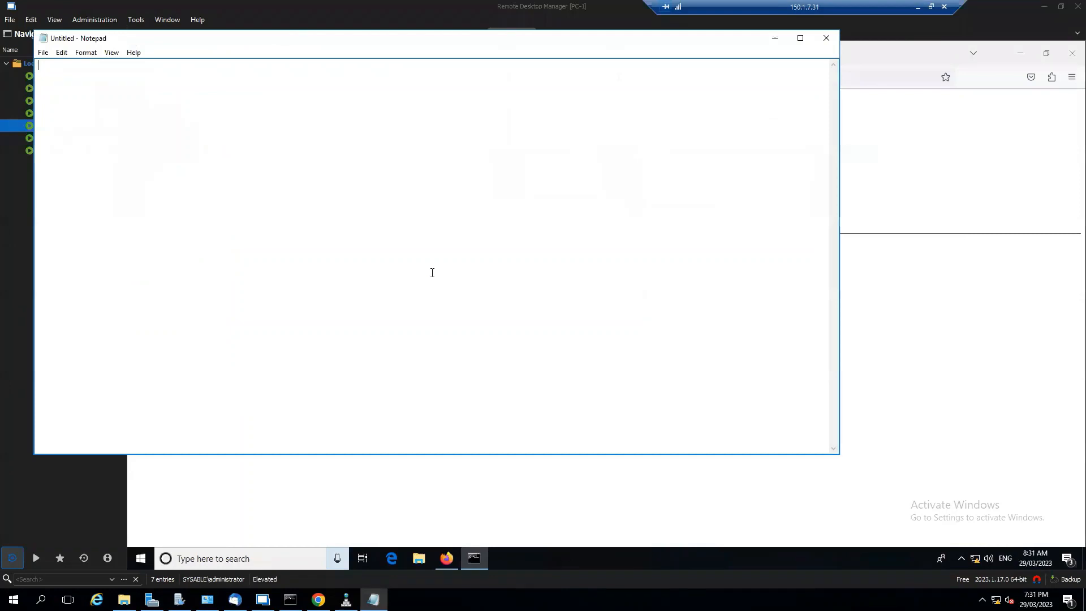
text(app1.sysable.com)
- Save the text file to the Desktop as DNS and close Notepad
click(43, 52)
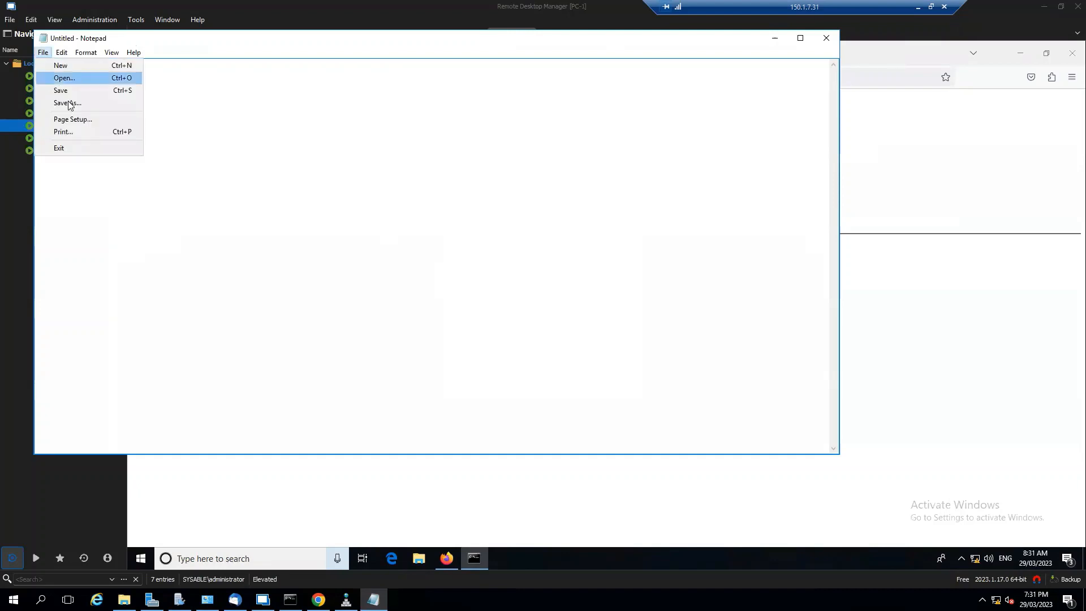
click(80, 107)
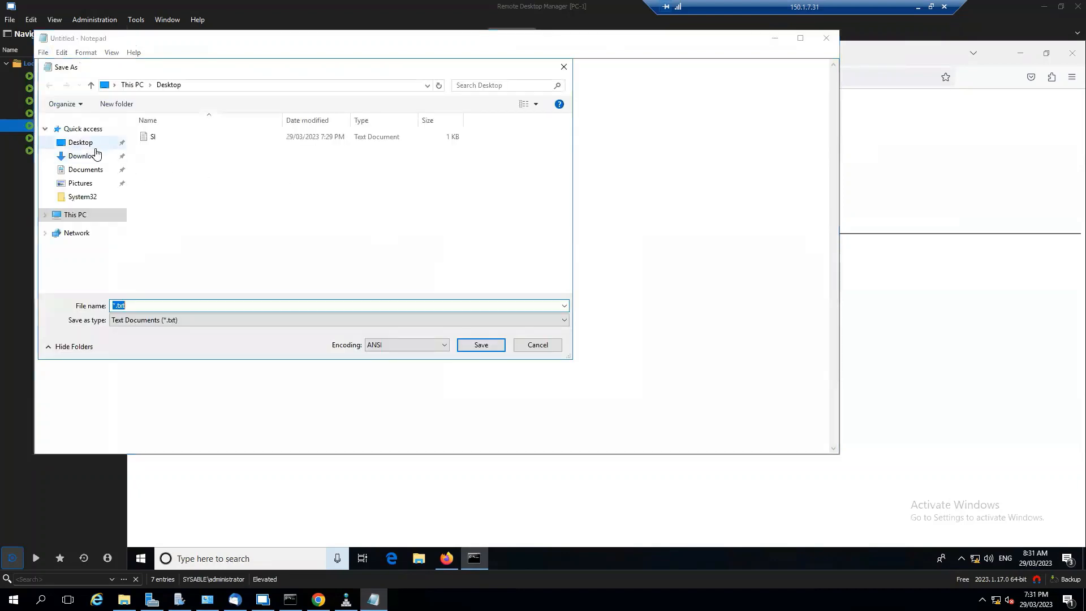
click(146, 303)
text(DNS)
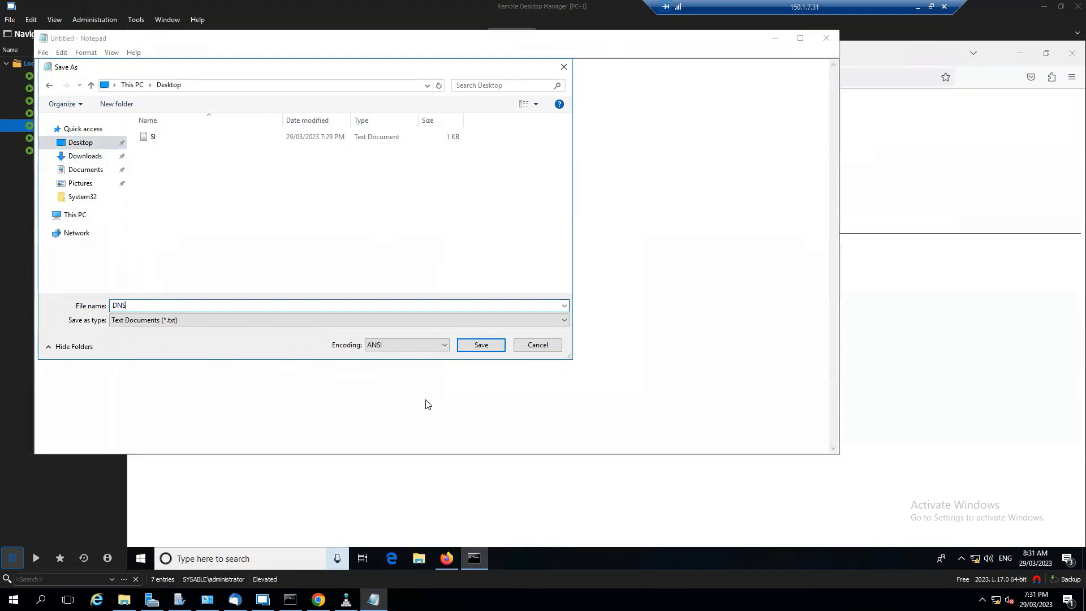
click(494, 346)
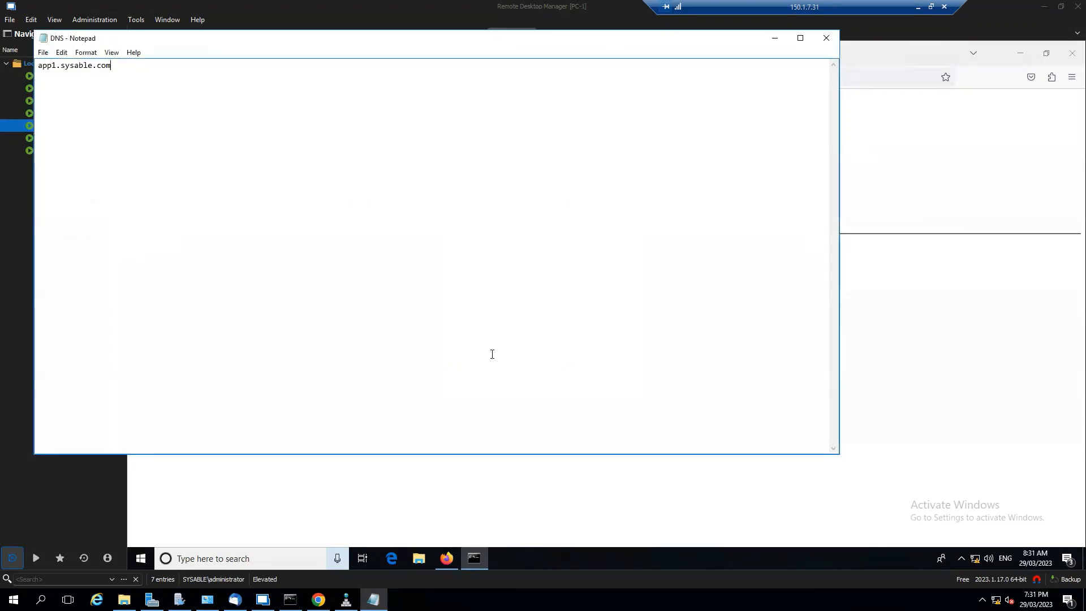
click(827, 38)
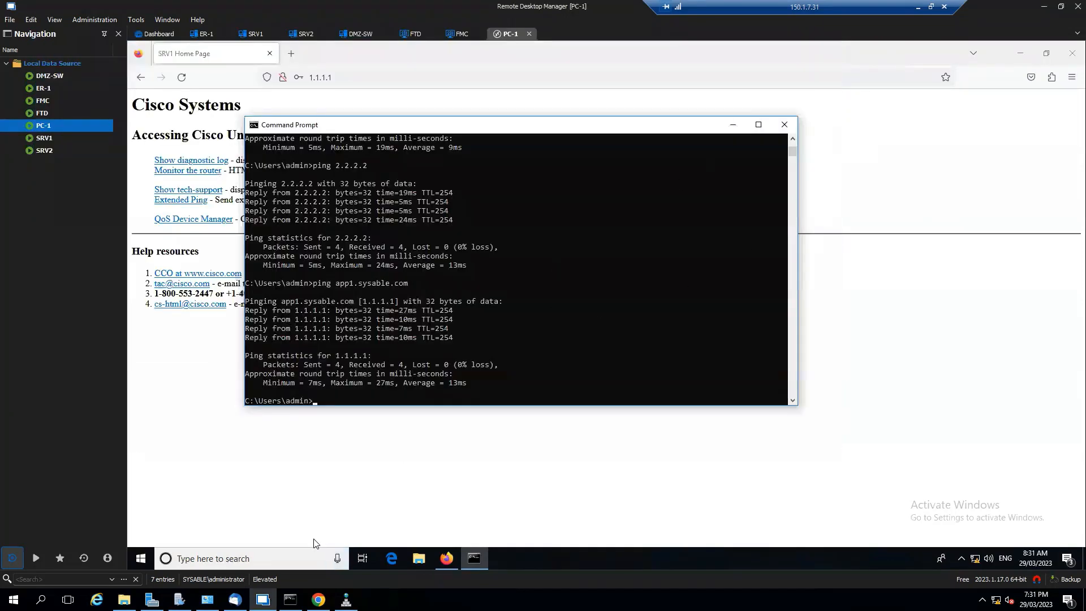
- Switch to Firepower Management Center in Chrome and open the Default DNS Policy for editing from FTD-POL's Security Intelligence settings
click(319, 599)
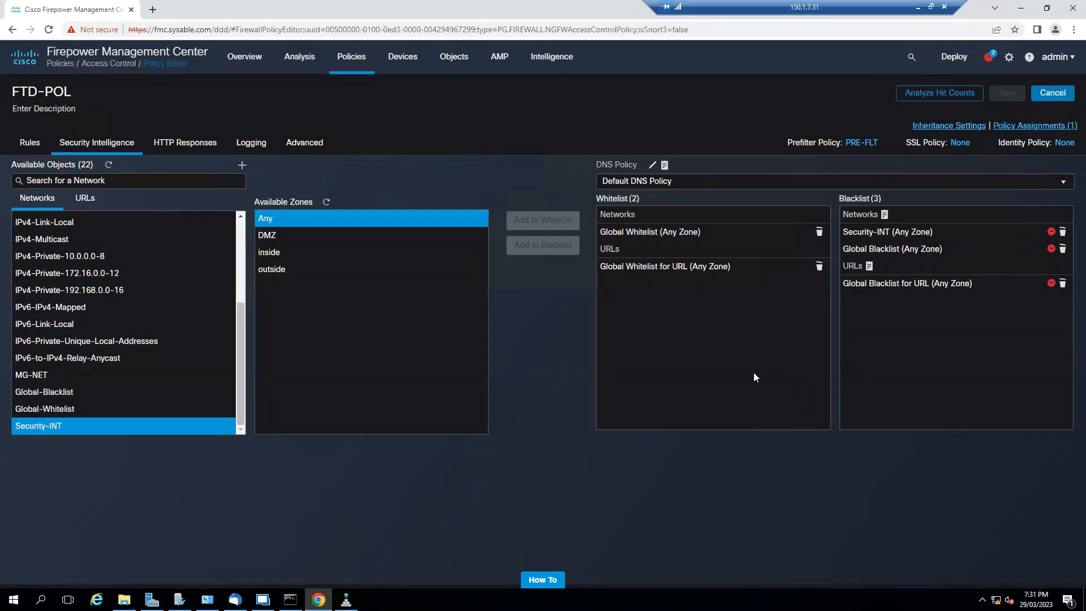
click(369, 56)
click(351, 154)
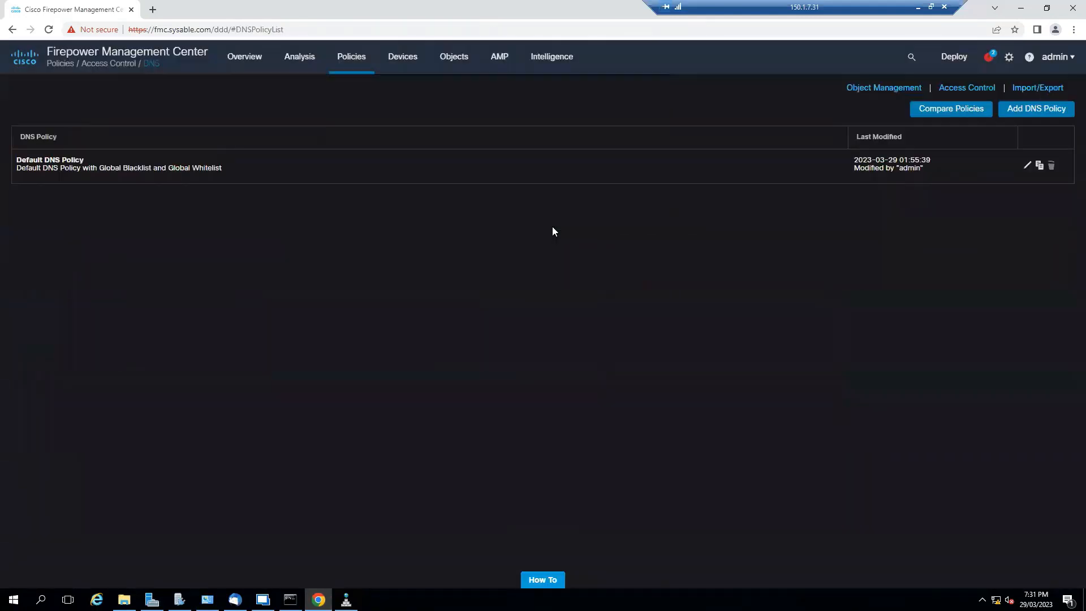
click(351, 59)
click(376, 106)
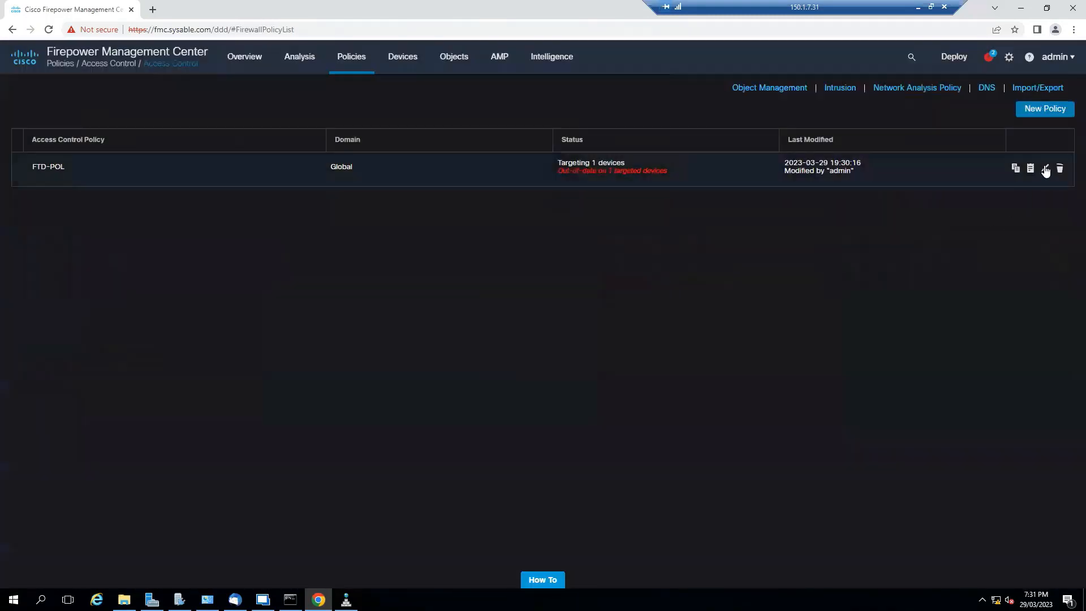
click(1046, 169)
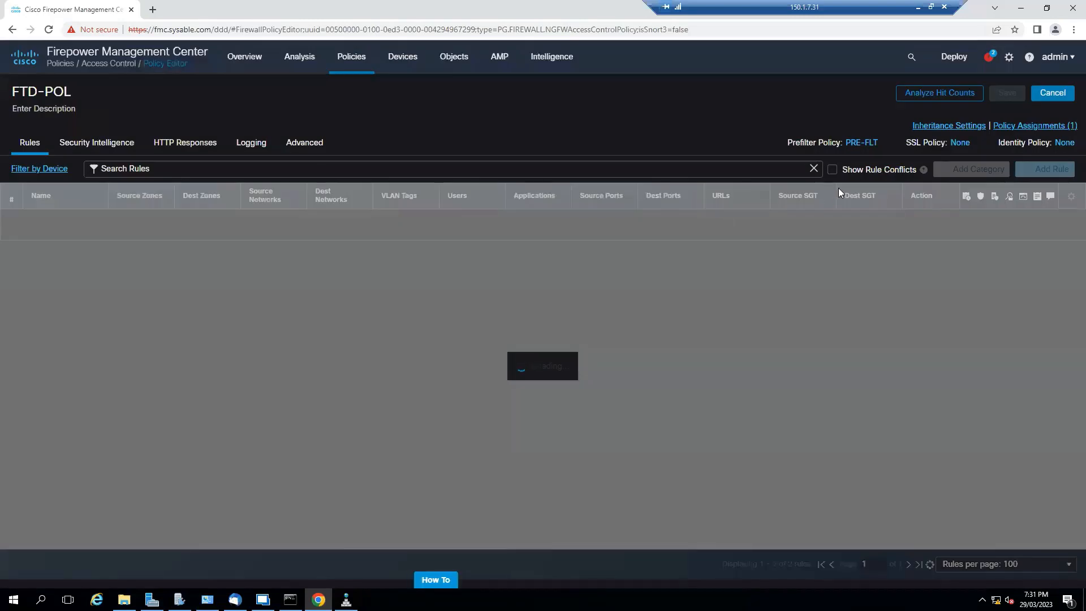
click(100, 149)
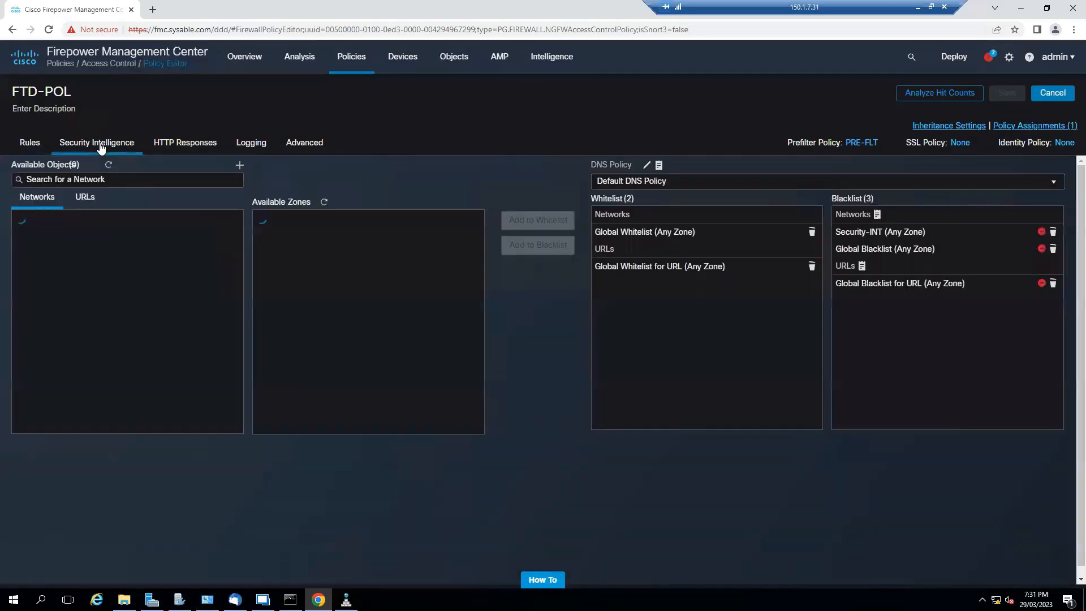
click(647, 167)
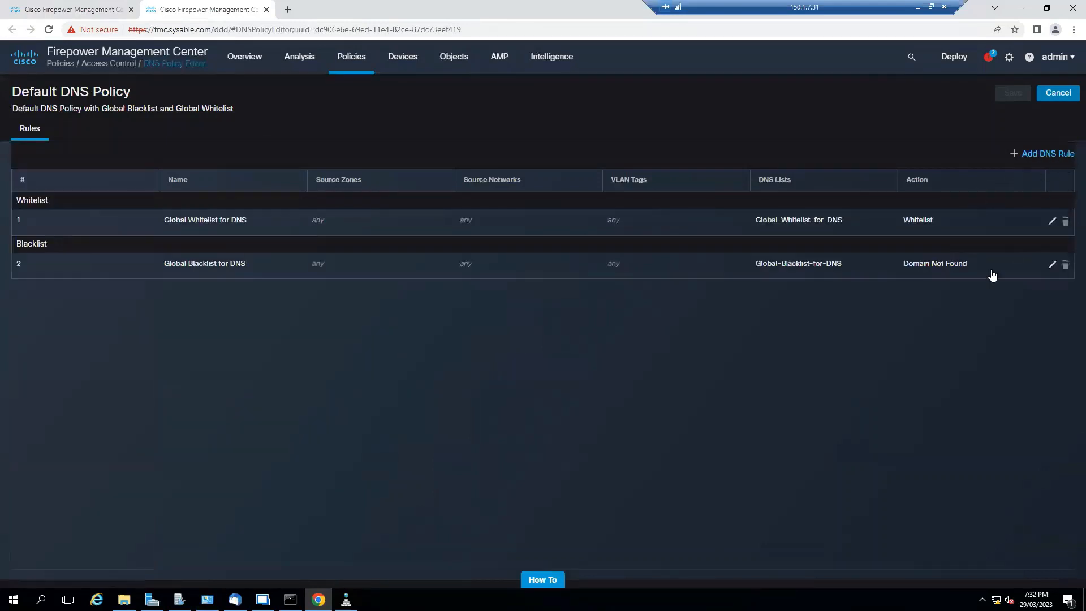
- Start a new DNS rule named APP1 with the Domain Not Found action and inside as its source zone
click(1042, 153)
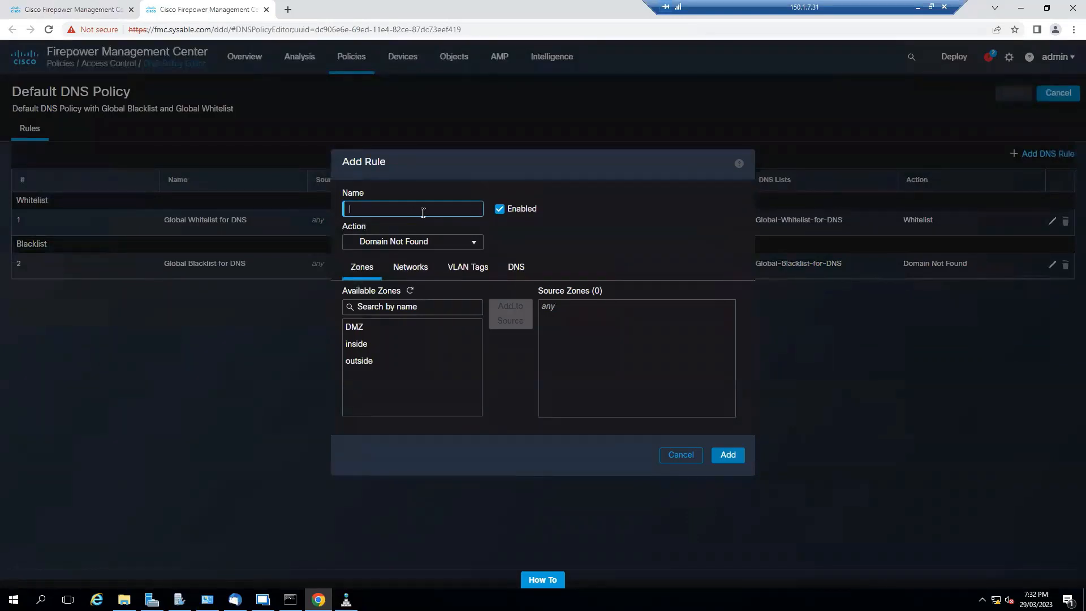
text(APP1)
click(465, 244)
click(465, 245)
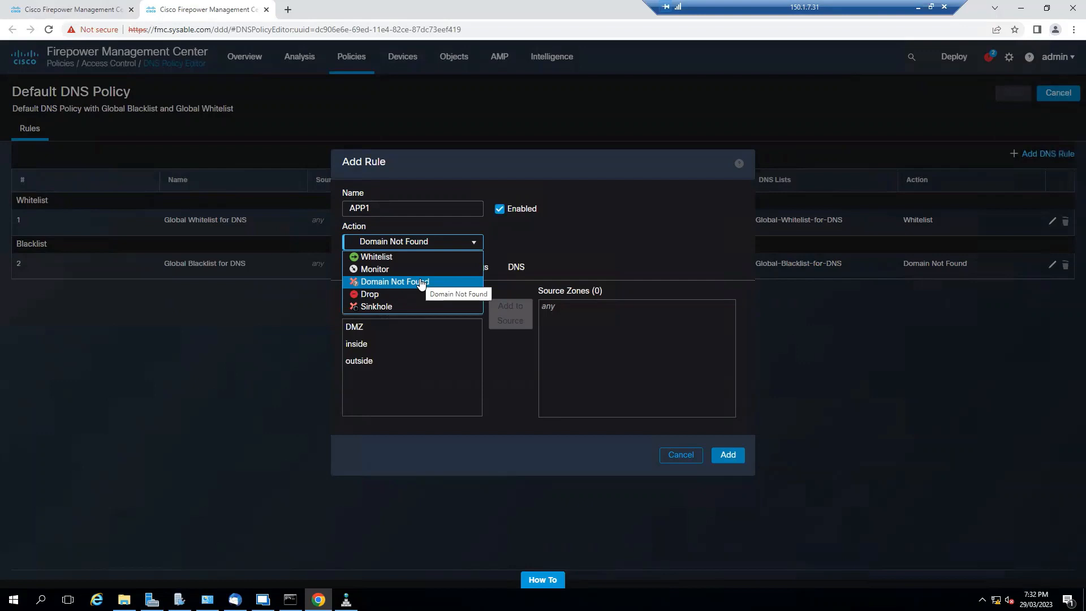
click(421, 283)
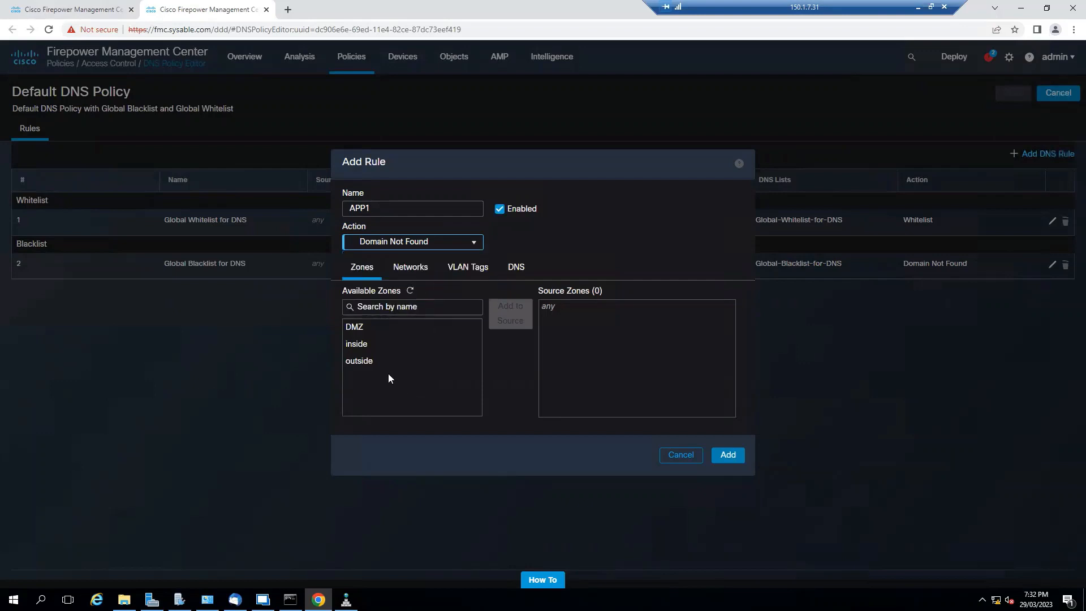
click(420, 351)
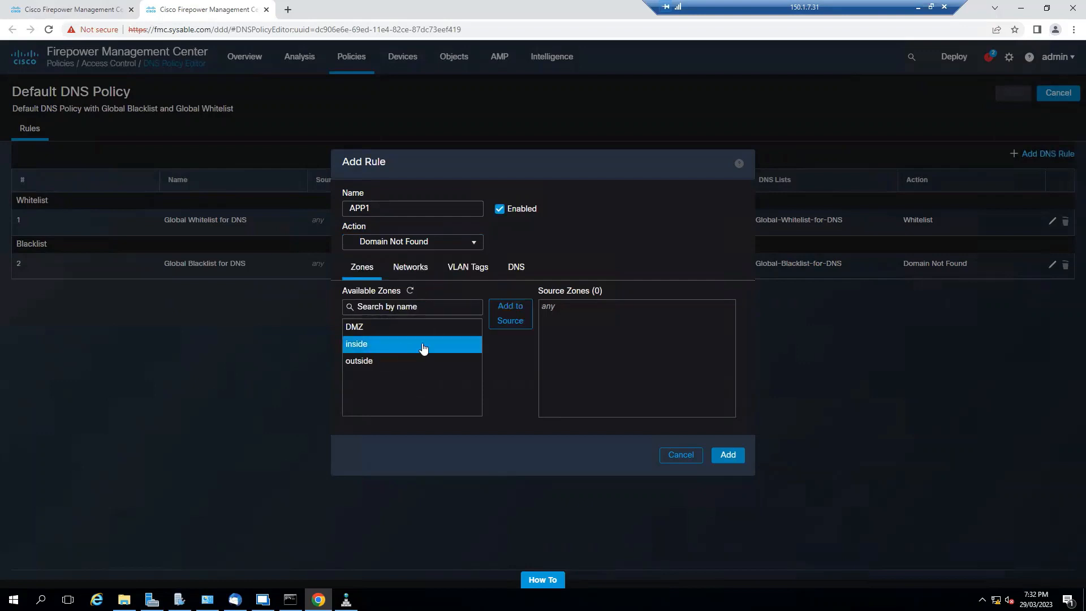
click(506, 321)
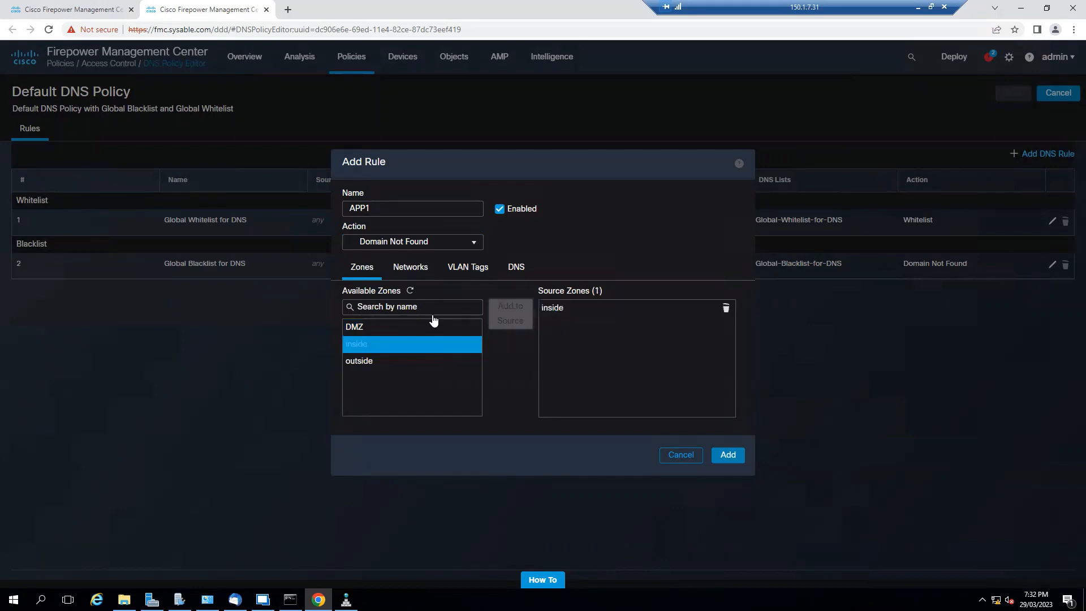
- Add 172net as the source network of the APP1 DNS rule
click(404, 271)
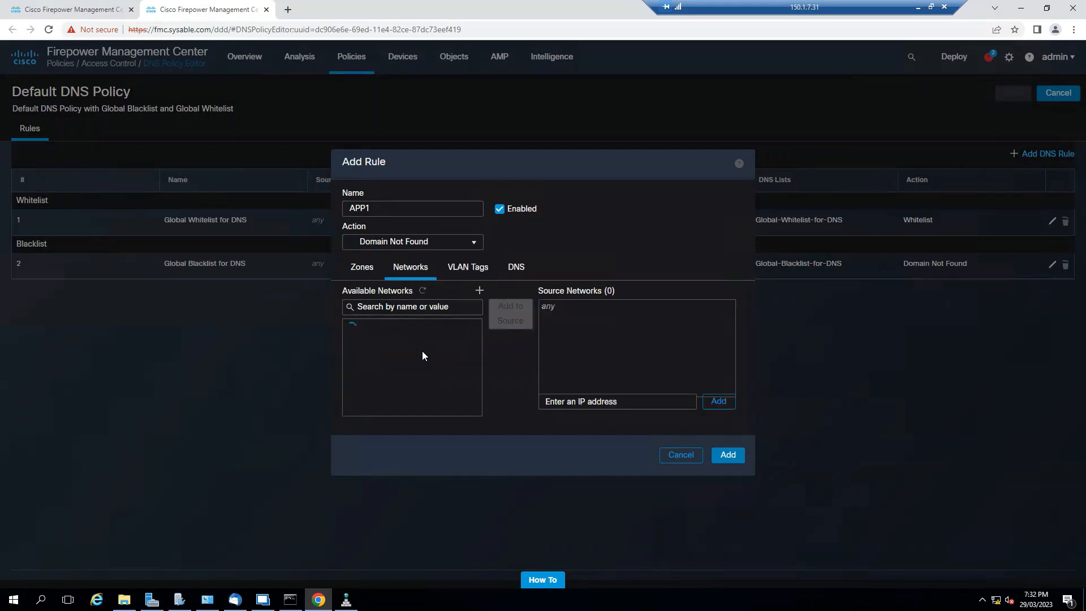
click(387, 377)
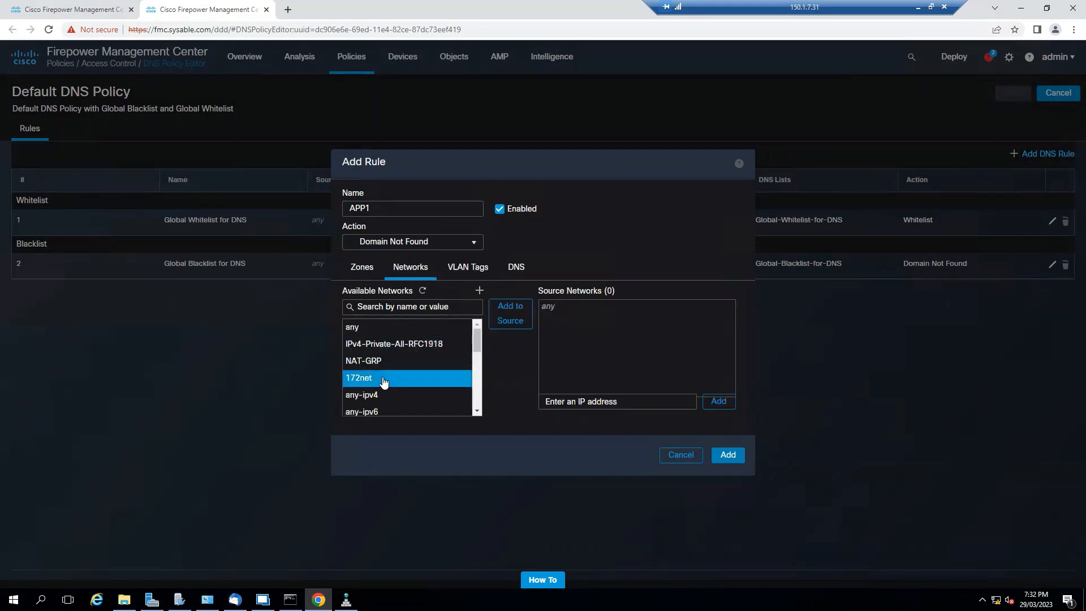
click(503, 321)
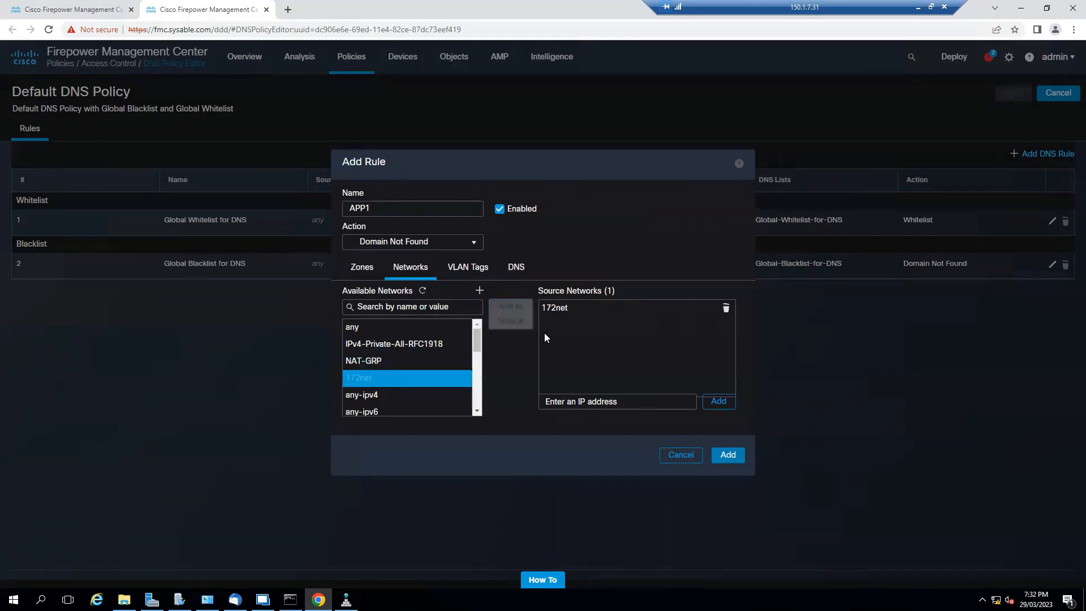
- Start a new Security Intelligence DNS list for the APP1 rule, named DNS-LIST with the type List
click(516, 273)
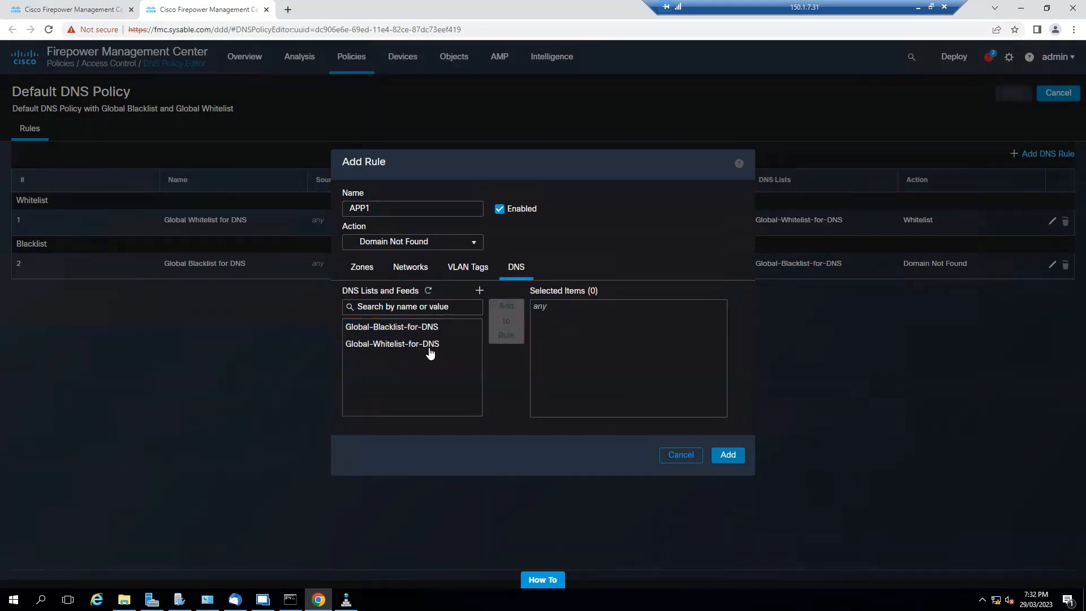
click(480, 291)
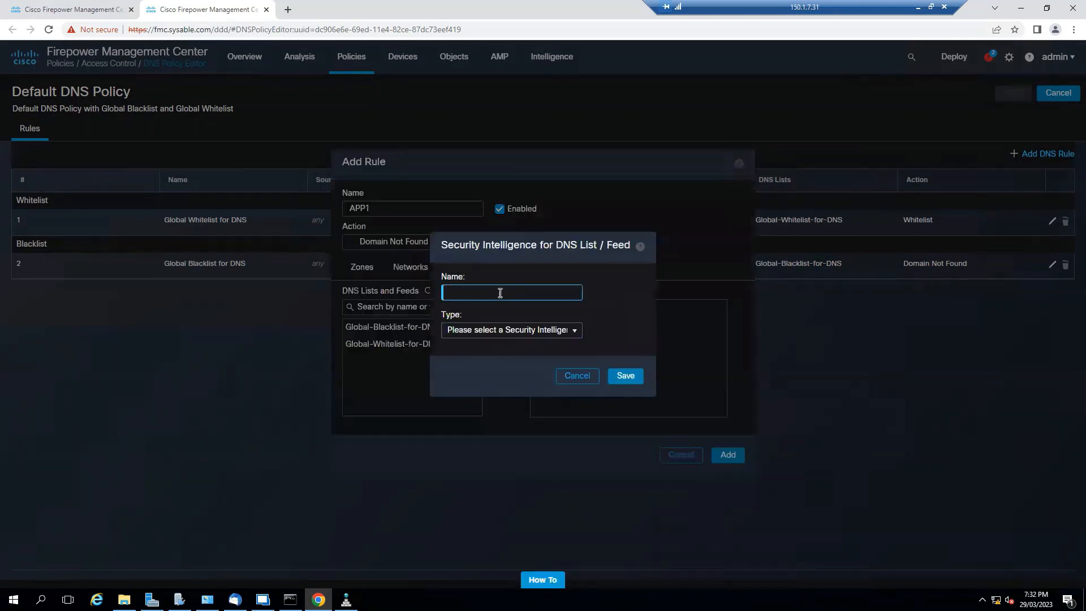
text(DNS-LIST)
click(577, 338)
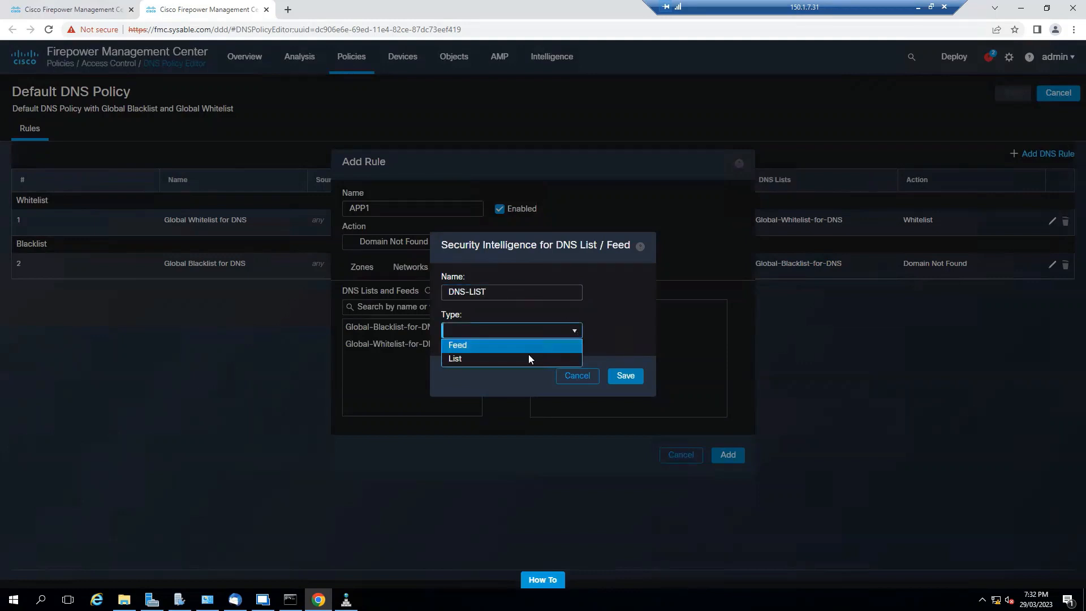
click(571, 356)
- Upload the DNS text file from the Desktop into DNS-LIST and save the list
click(602, 373)
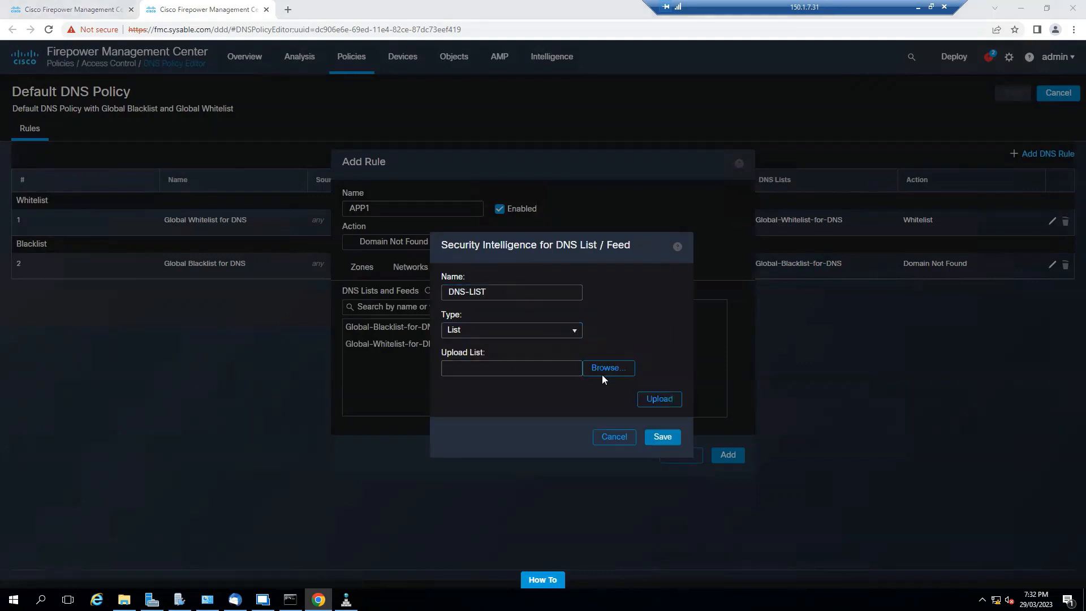
click(136, 139)
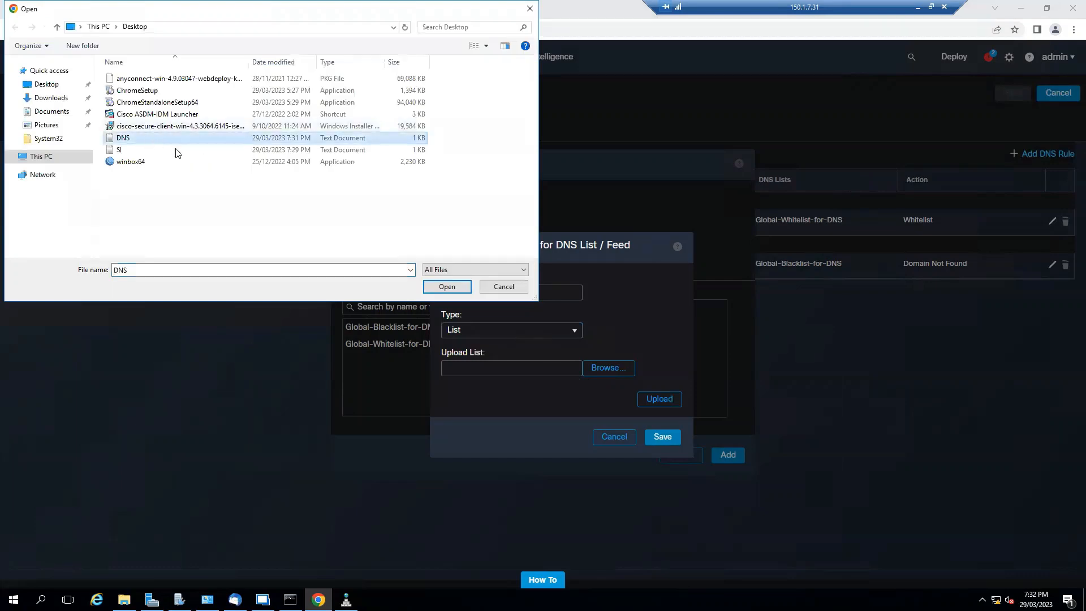
click(447, 286)
click(659, 400)
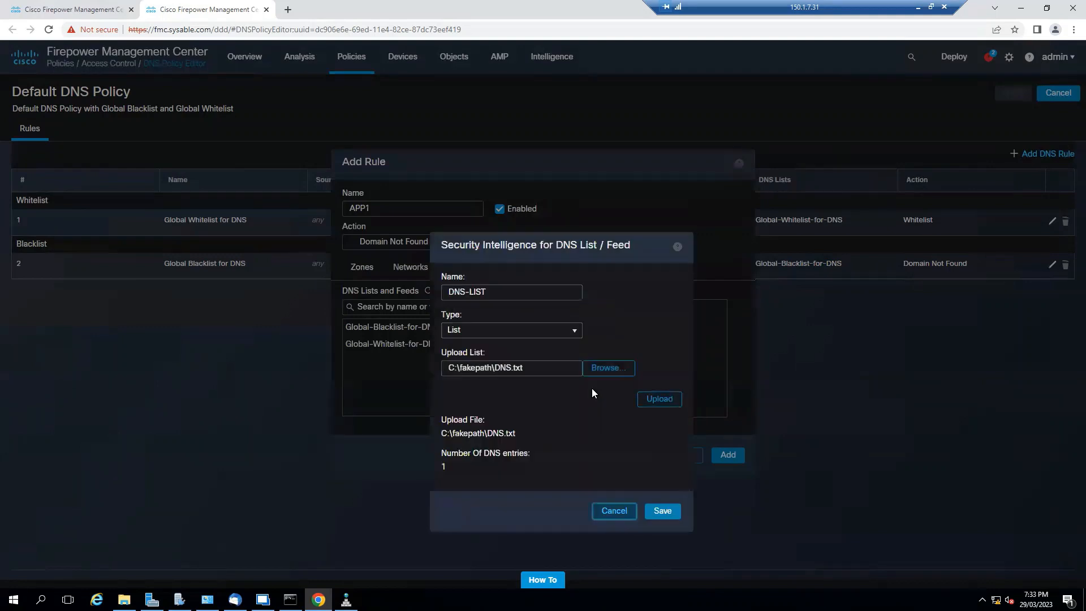
drag(458, 465, 440, 465)
click(661, 511)
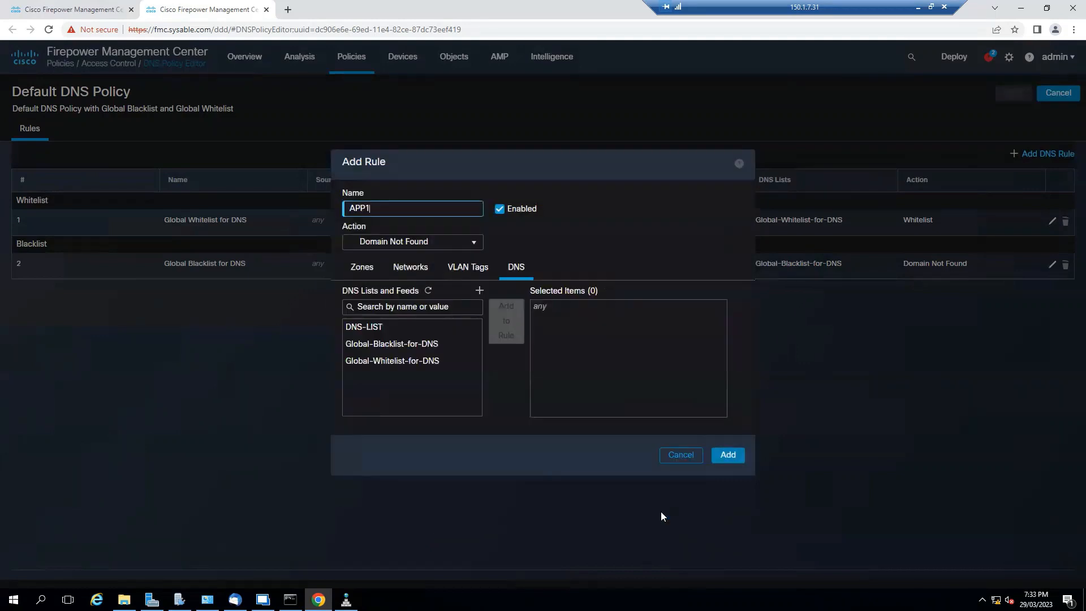
- Assign DNS-LIST to the APP1 rule, add the rule, and save the Default DNS Policy
click(390, 361)
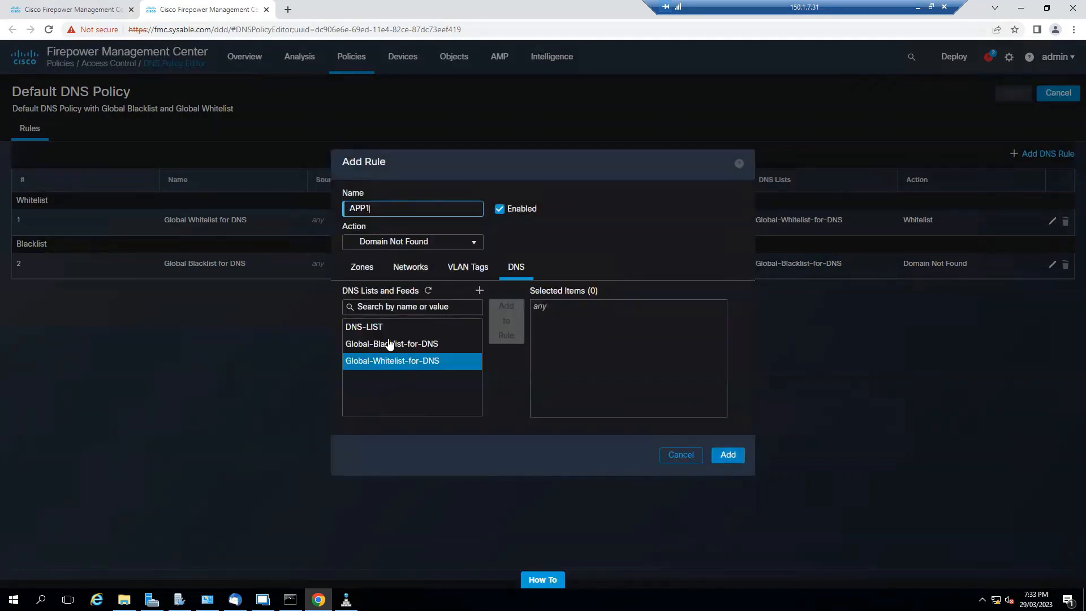
click(468, 329)
click(506, 321)
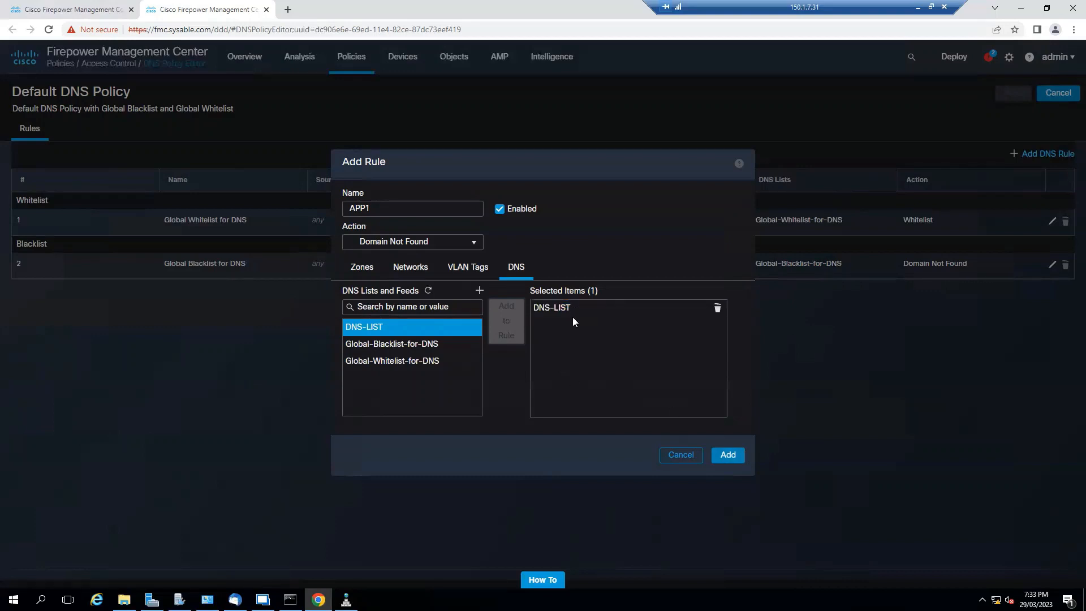
click(729, 455)
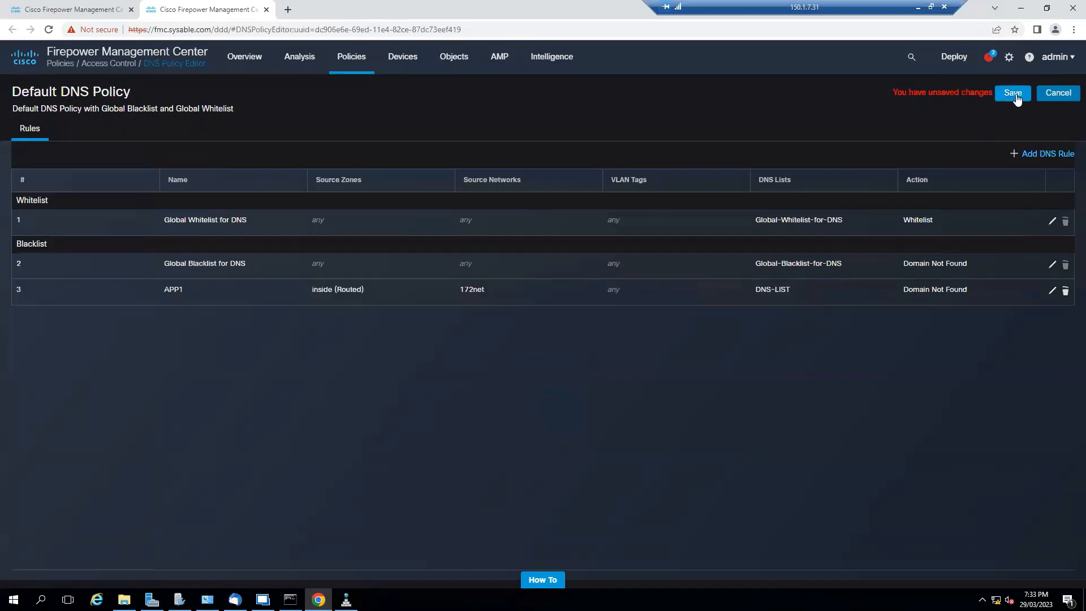
click(1012, 97)
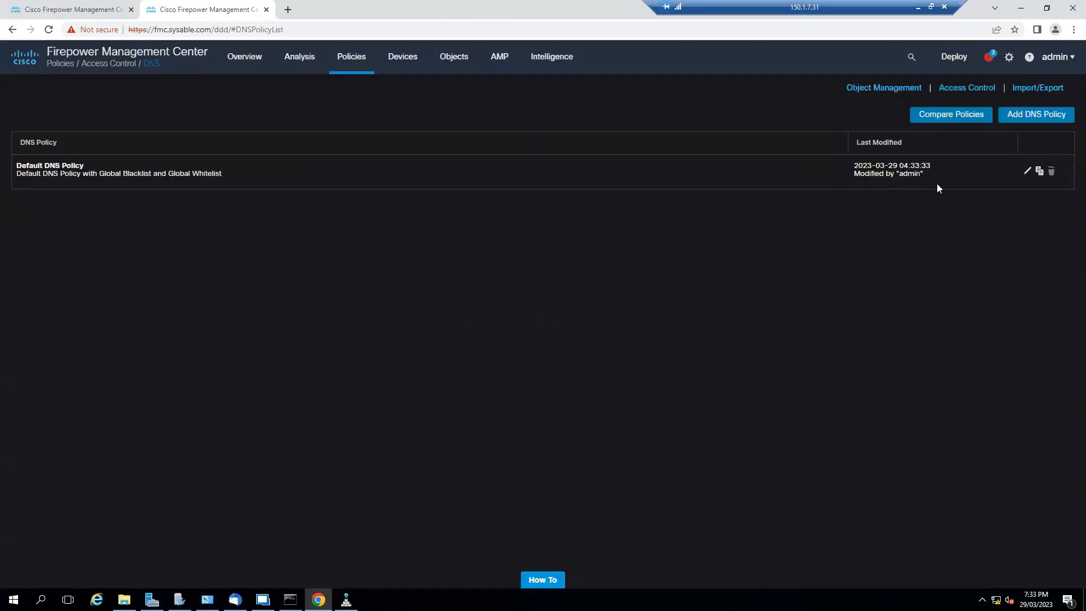
- Close the DNS policy page, check the DNS policy chosen in FTD-POL's Security Intelligence settings, and reload the policy page
click(266, 9)
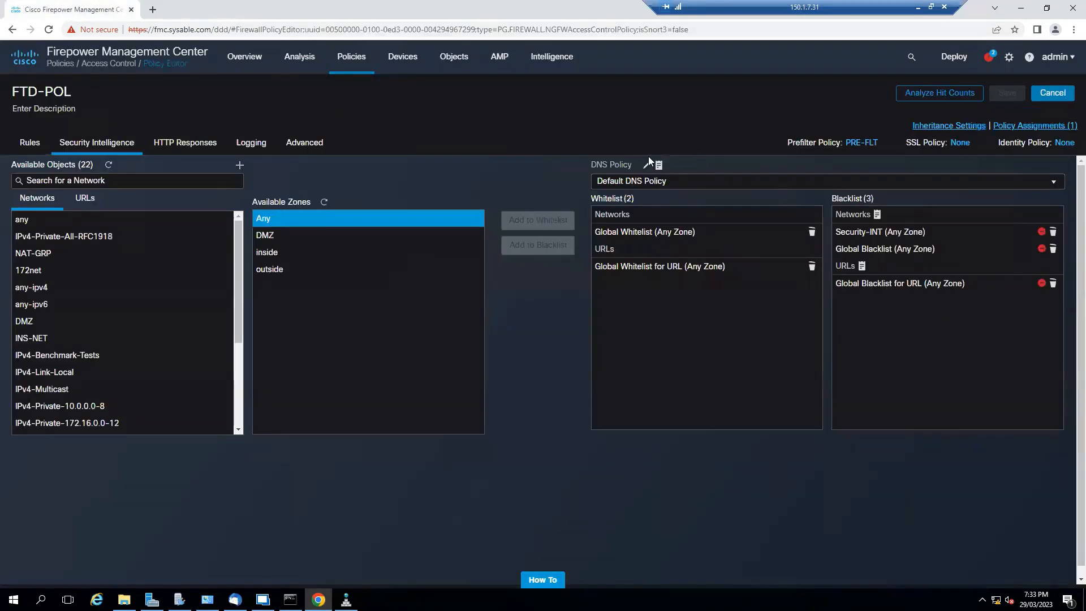
click(681, 181)
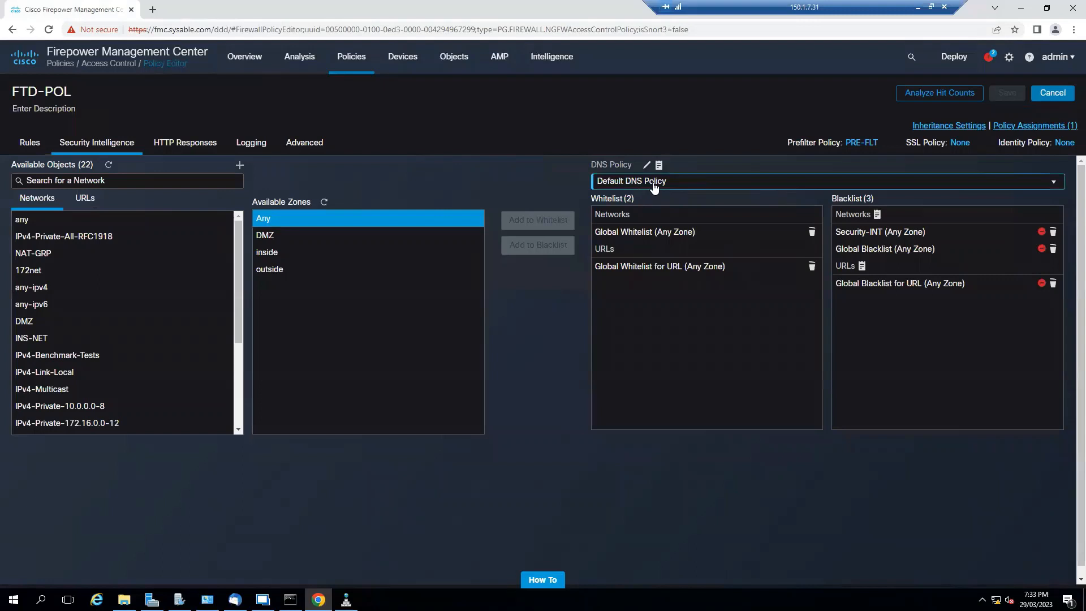
click(533, 363)
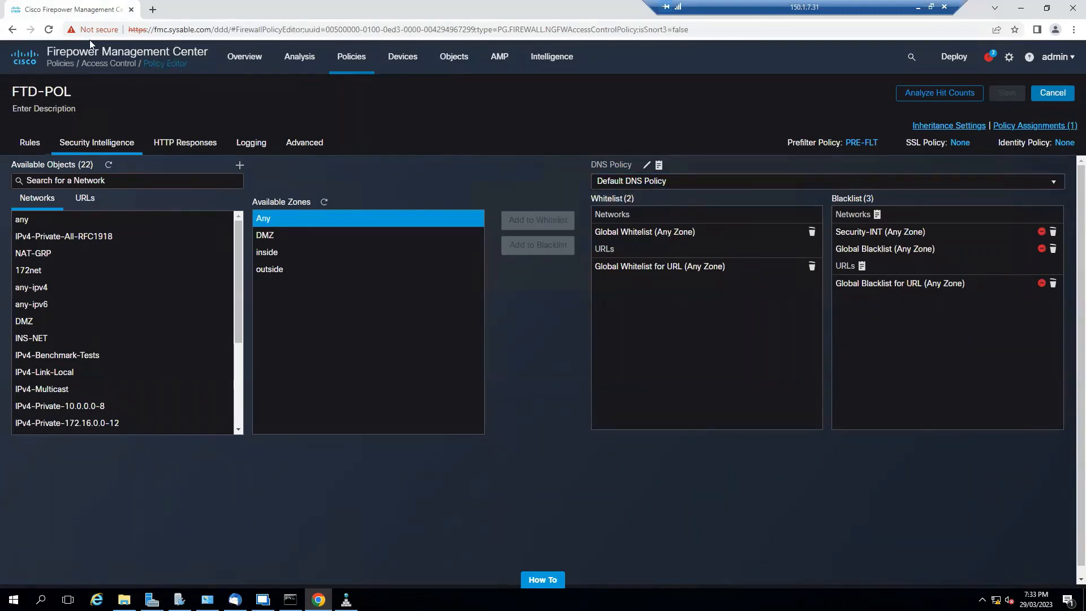
click(49, 29)
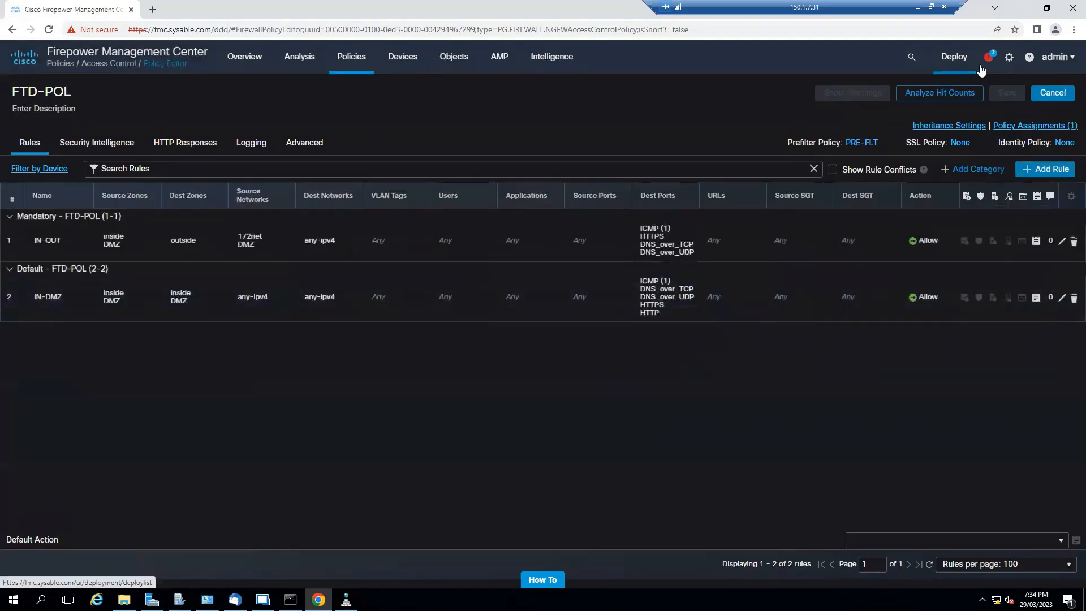
- Select the FTD device, expand its pending FTD-POL and Default DNS Policy changes, and deploy them
mouse_move(981, 70)
click(972, 91)
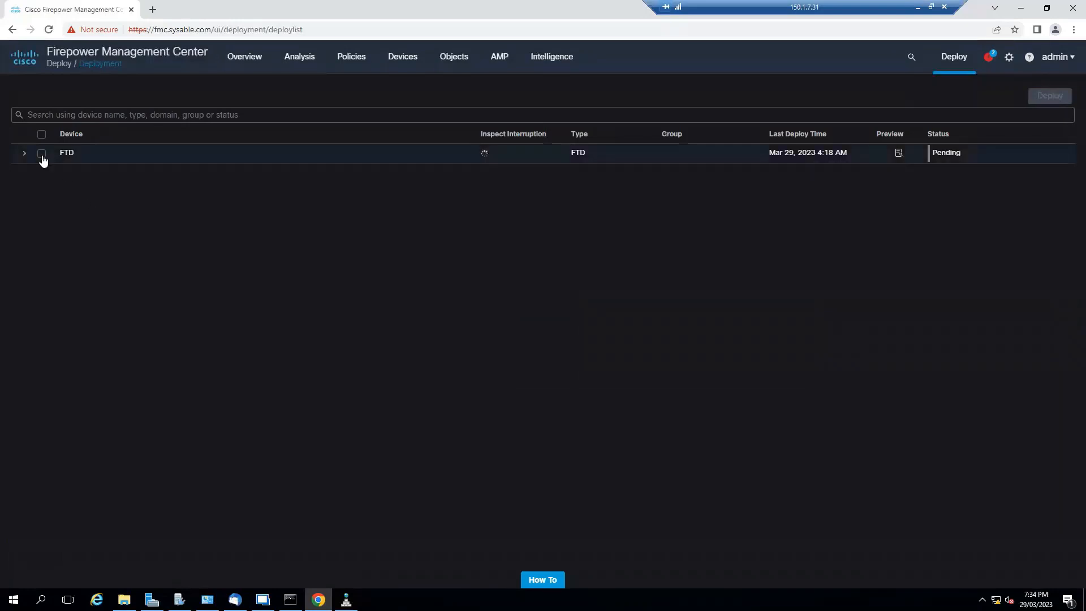
click(42, 155)
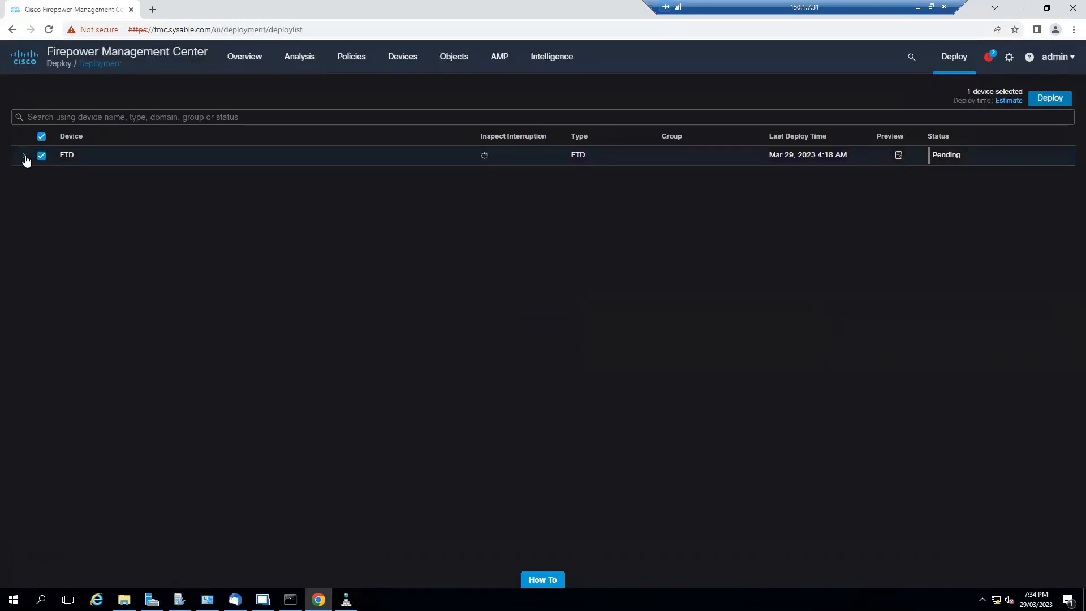
click(25, 157)
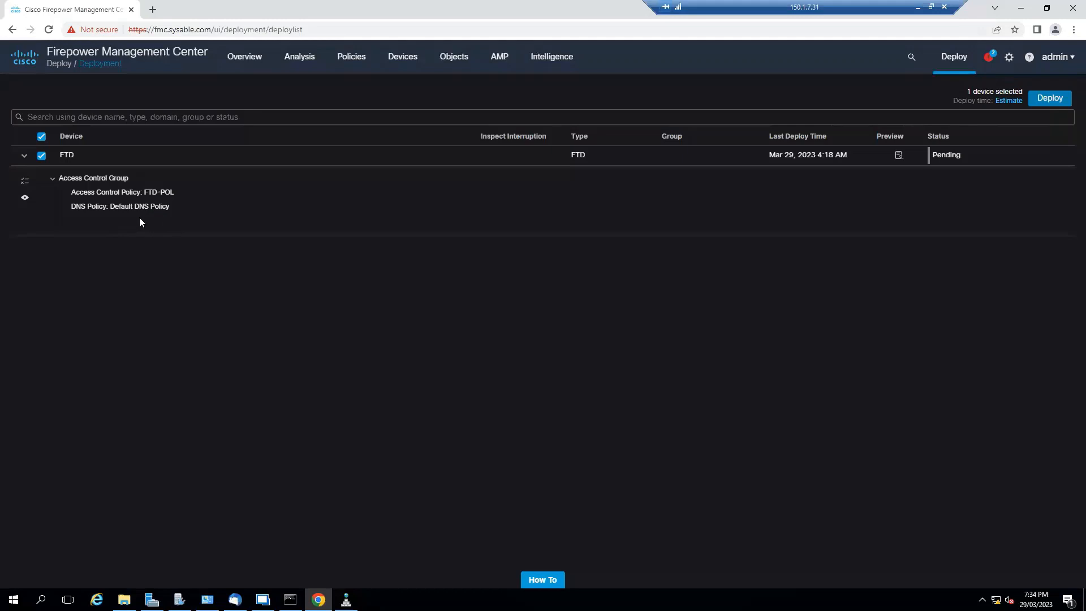
click(1045, 102)
click(615, 346)
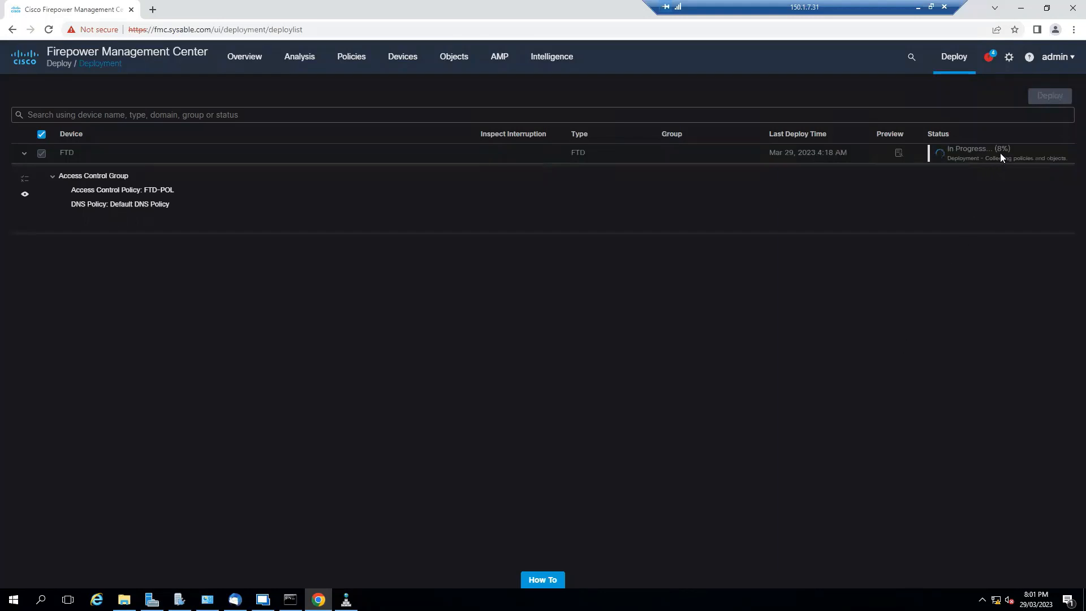
- Check the FTD deployment progress and read the error detail of the latest pre-deployment task
click(985, 57)
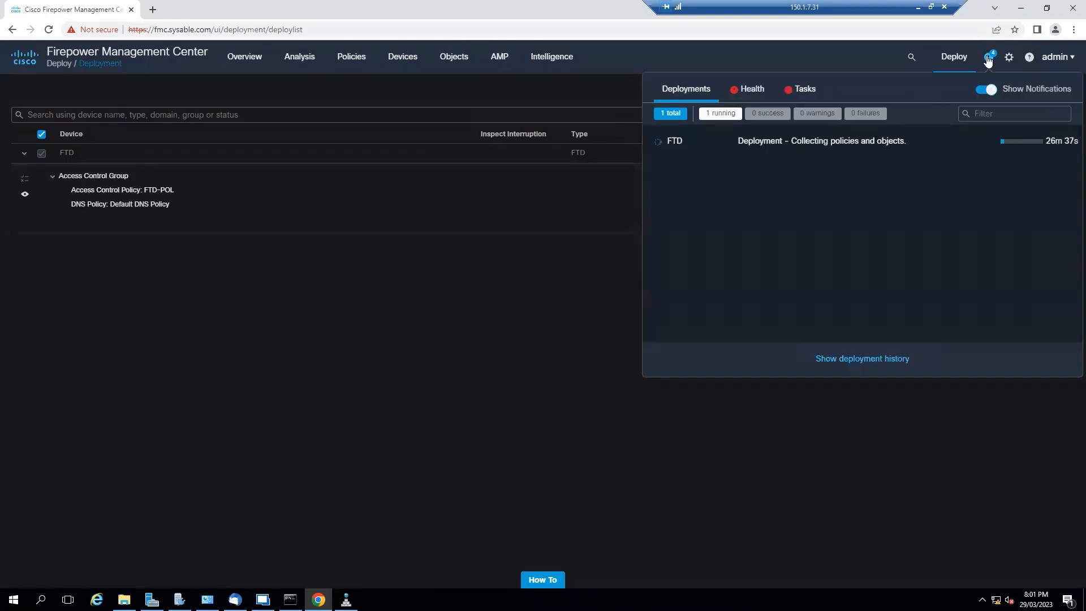
click(806, 91)
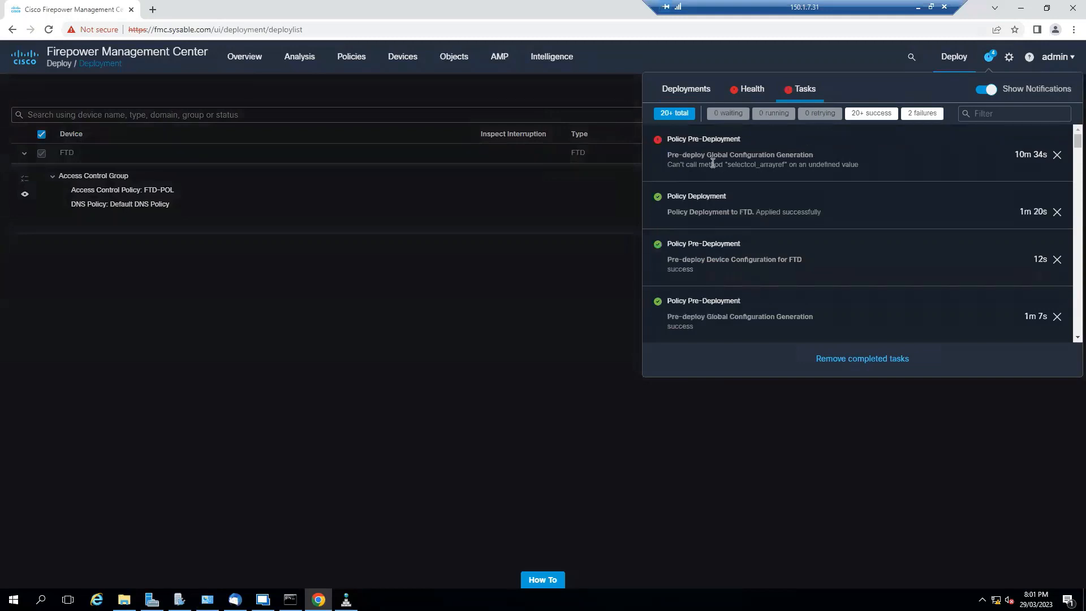
mouse_move(728, 164)
mouse_down()
mouse_move(786, 165)
mouse_move(732, 164)
mouse_up()
click(598, 261)
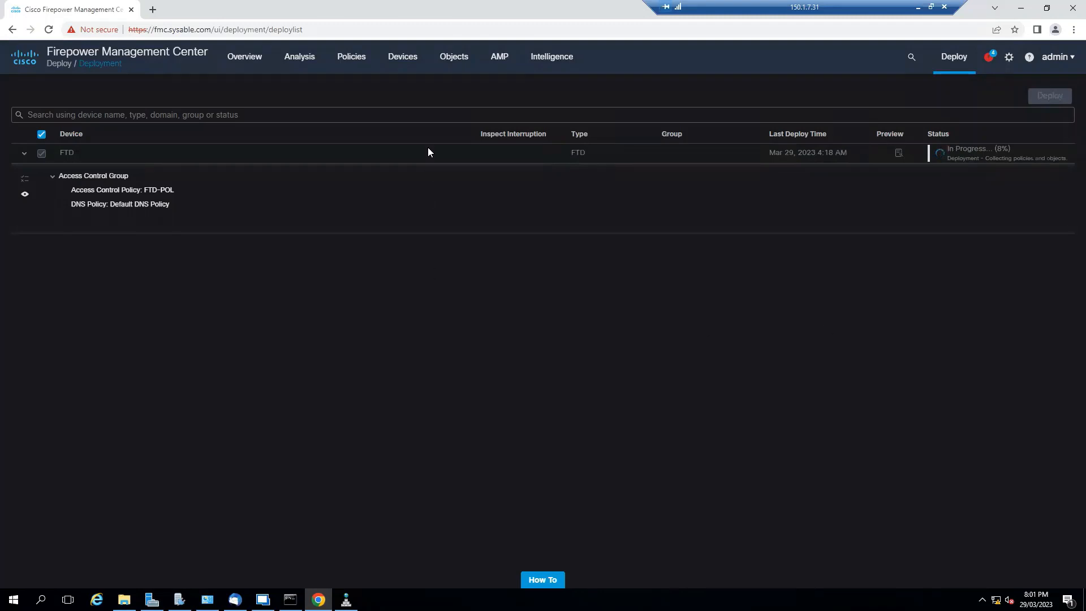
- Reopen the FTD-POL access control policy and review its Security Intelligence networks, DNS policy and blacklist
mouse_move(357, 69)
click(375, 105)
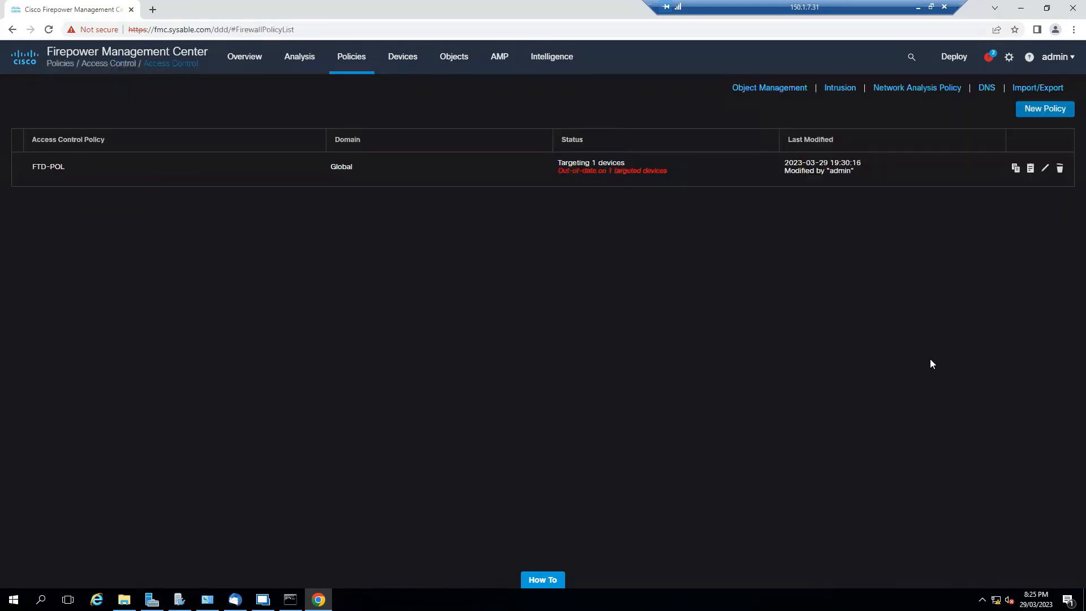
click(1046, 171)
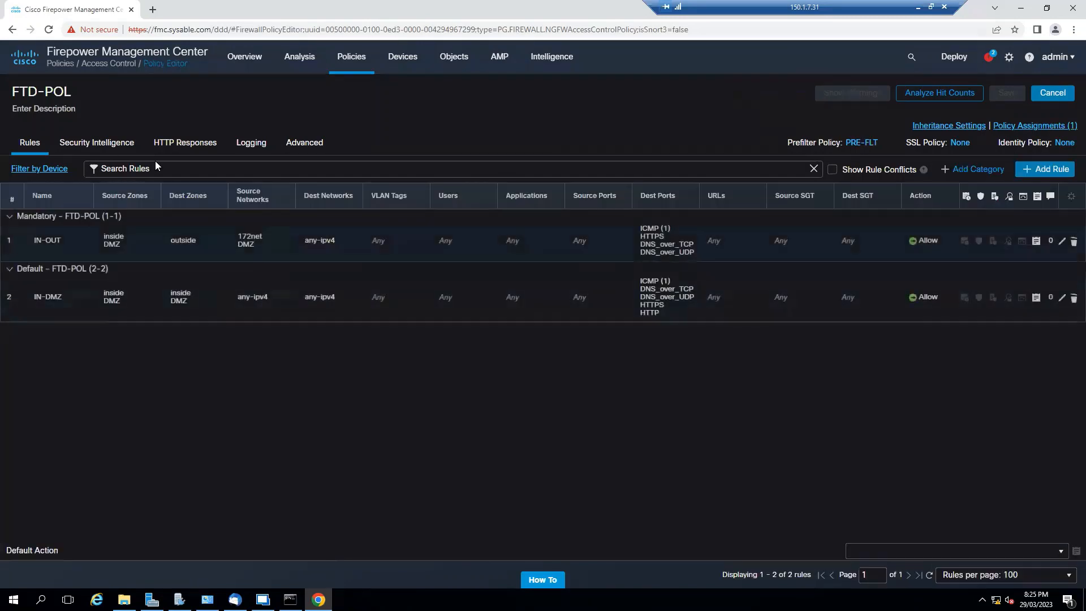
click(91, 148)
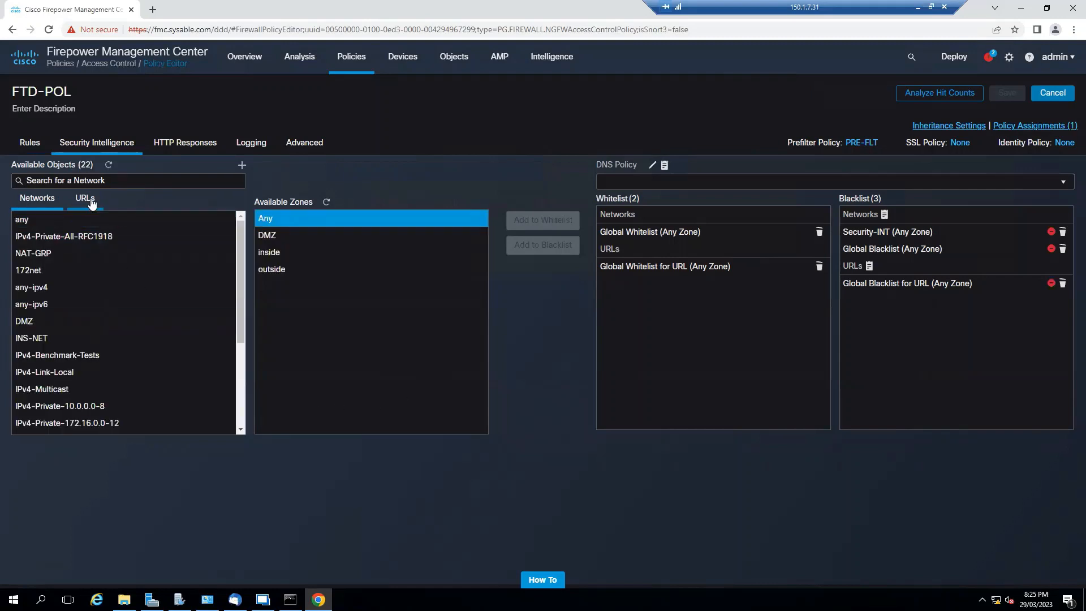
scroll(97, 320, down, 3)
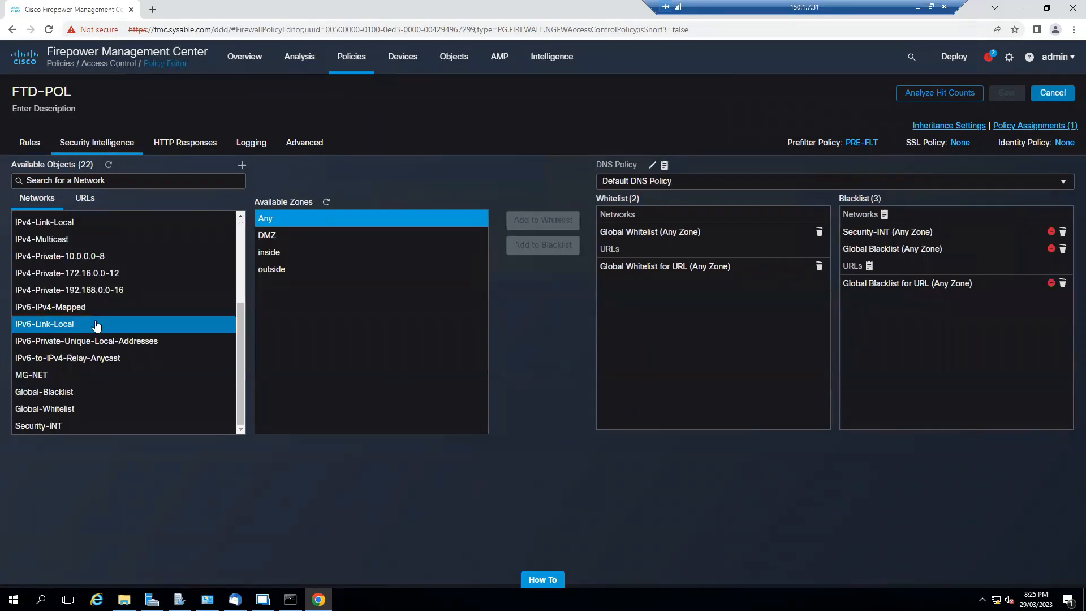
scroll(96, 324, up, 3)
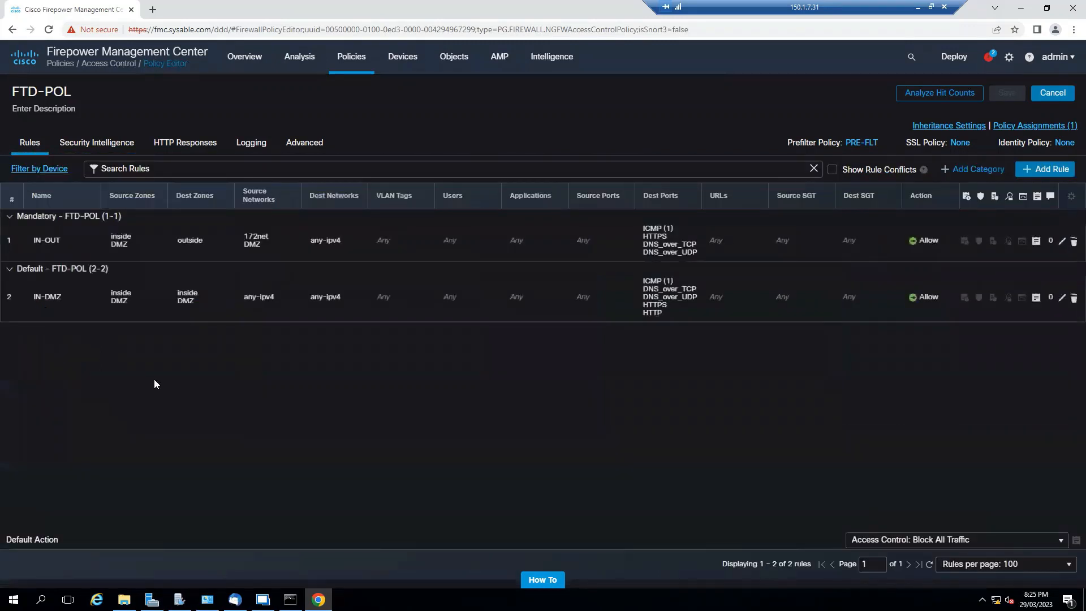
- Inspect the source and destination zones of the IN-OUT rule, and close the rule without saving
click(1055, 254)
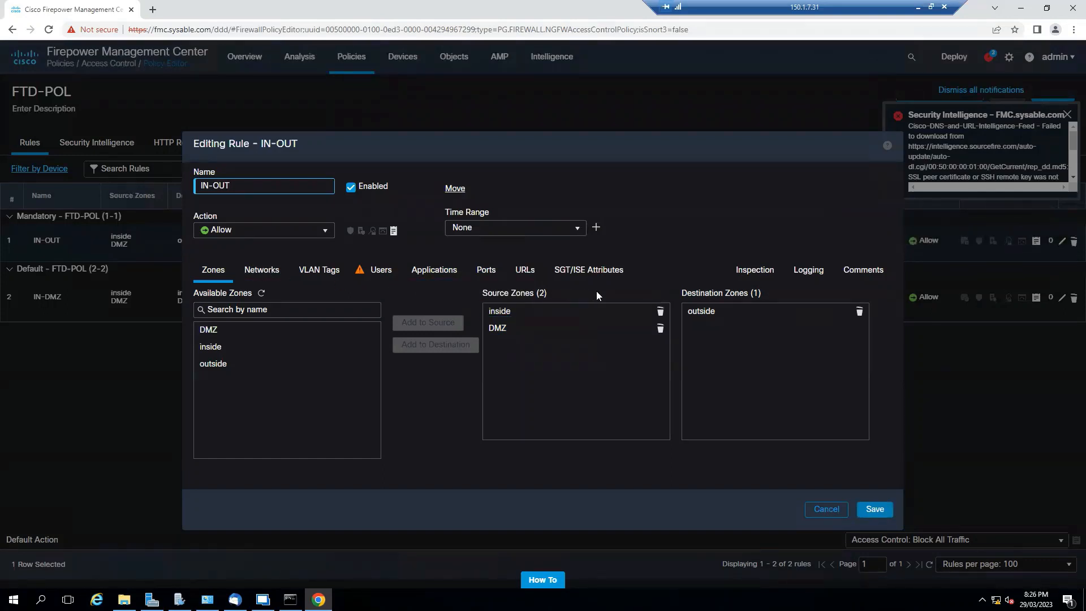
click(586, 317)
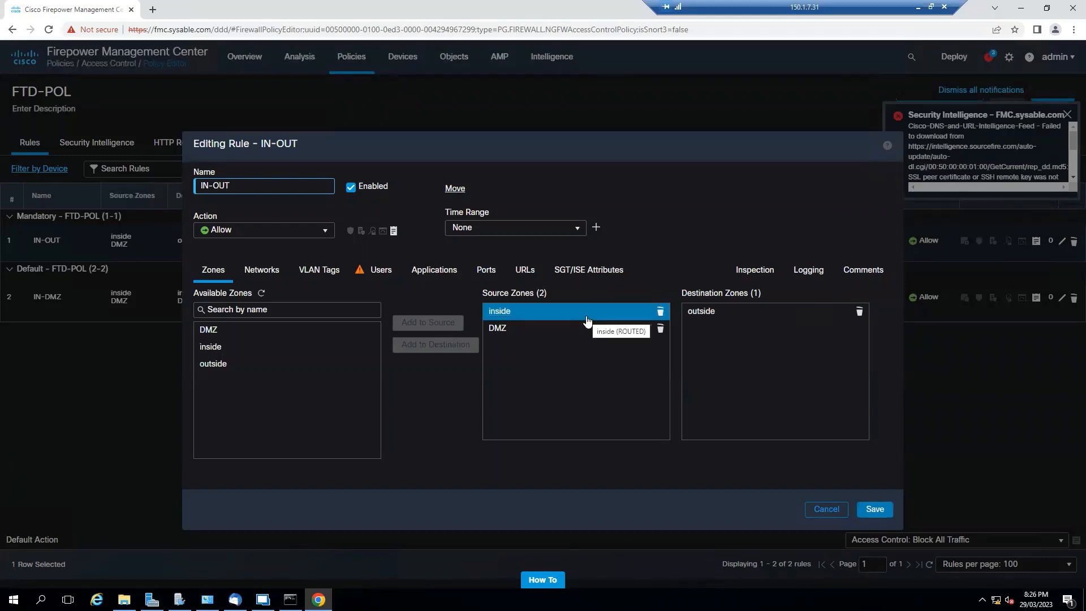
click(824, 510)
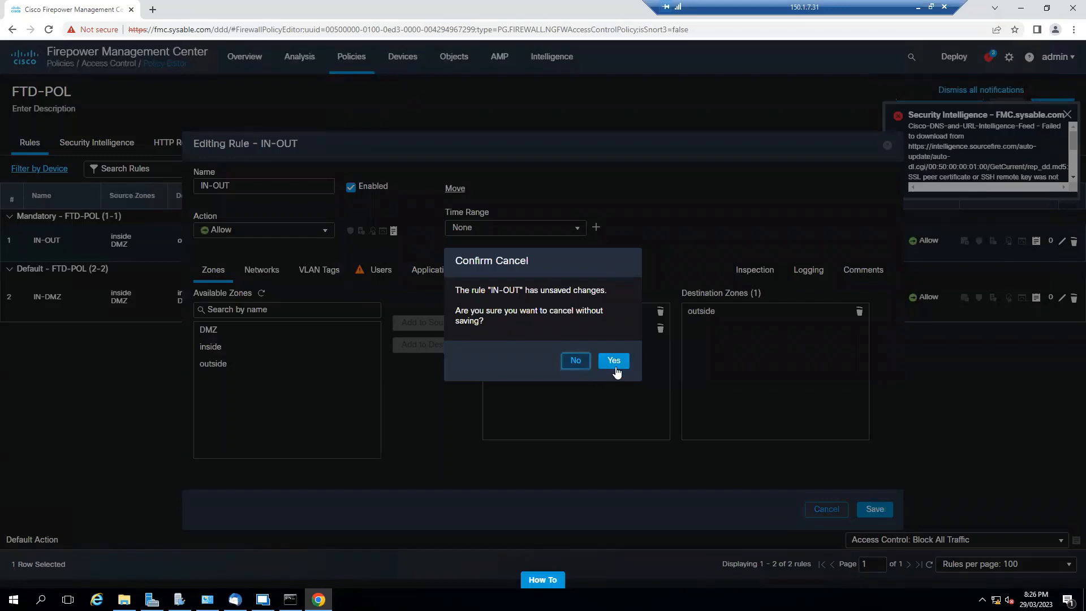
click(613, 360)
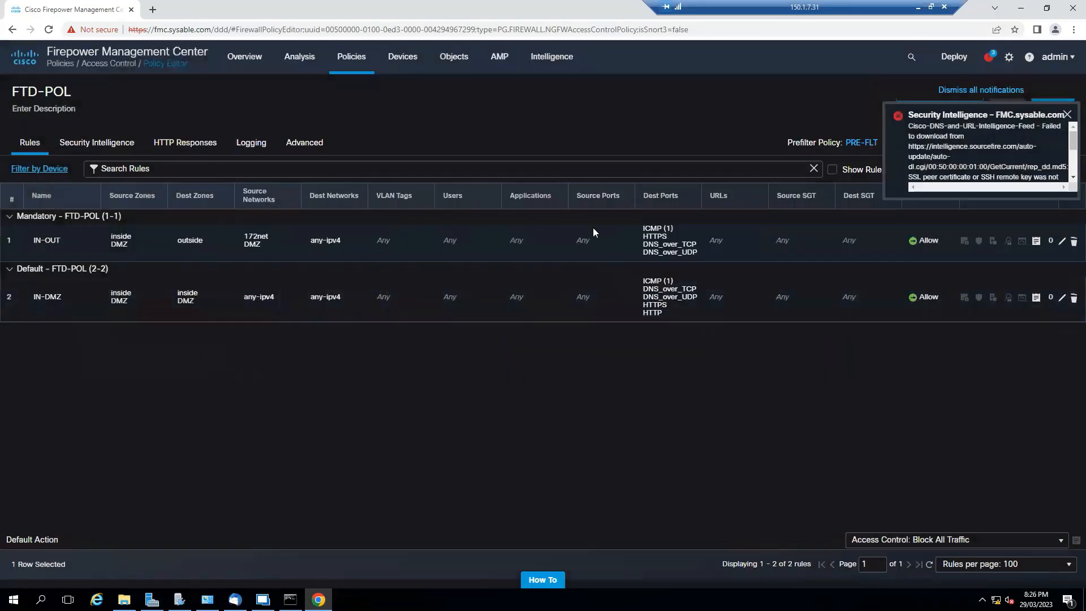
- Monitor the progress of the running FTD deployment and the status of its pre-deployment tasks
click(990, 58)
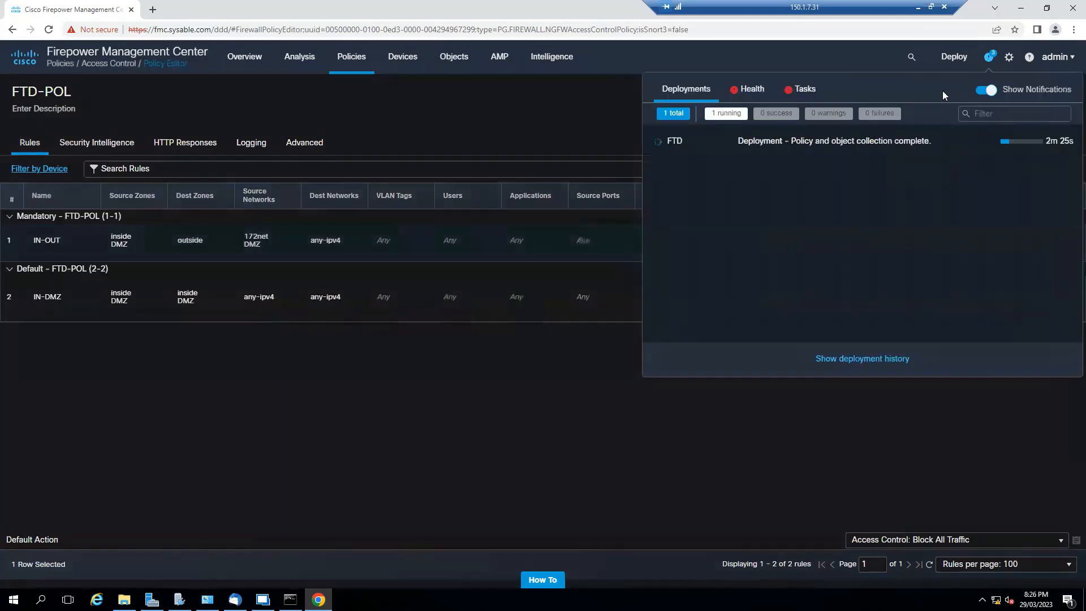
click(809, 94)
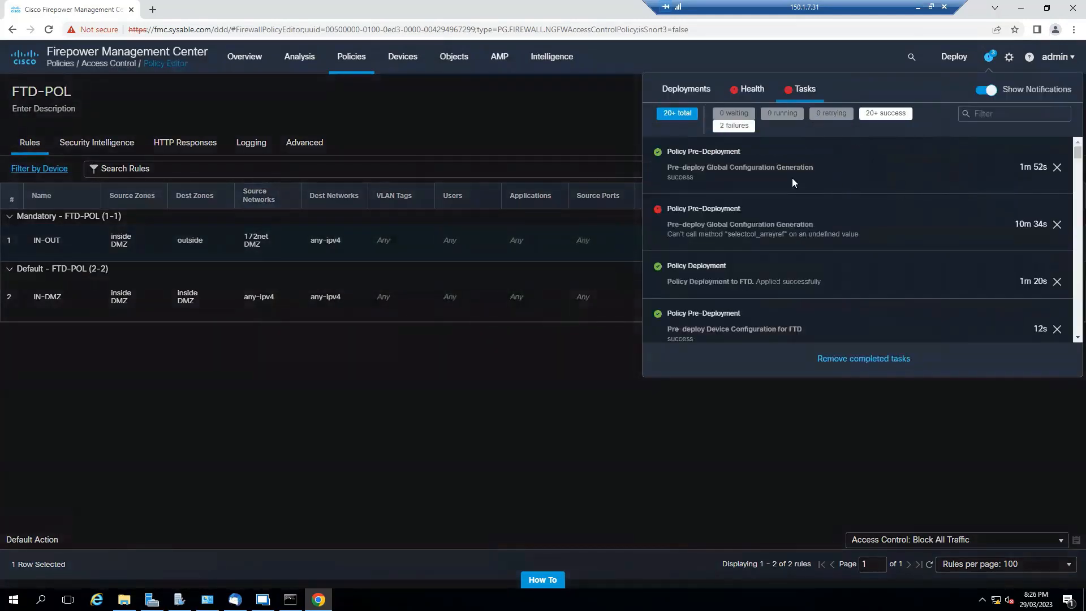
click(828, 414)
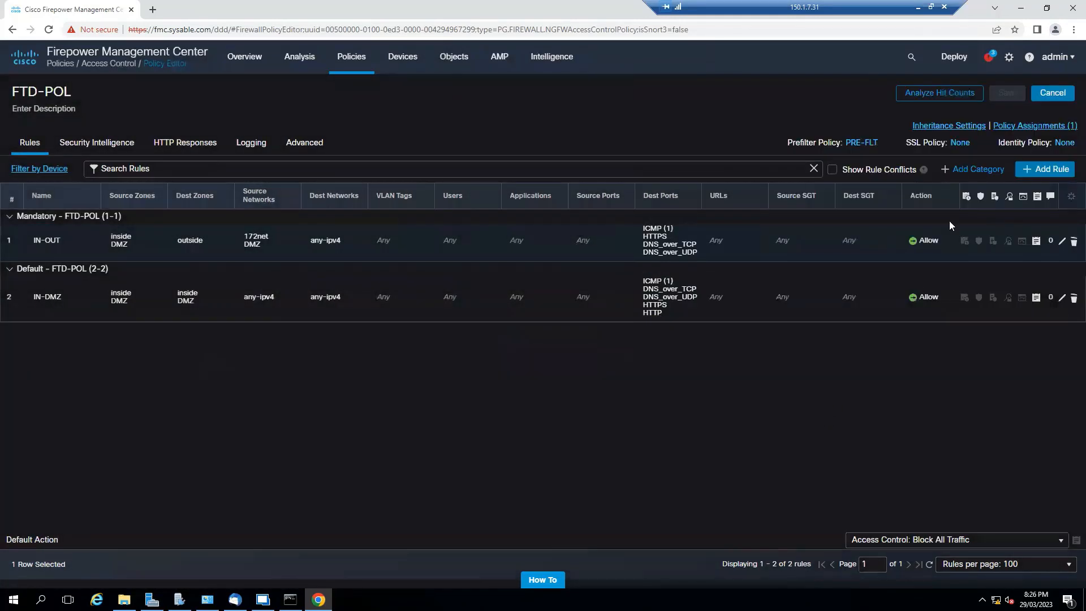
click(988, 57)
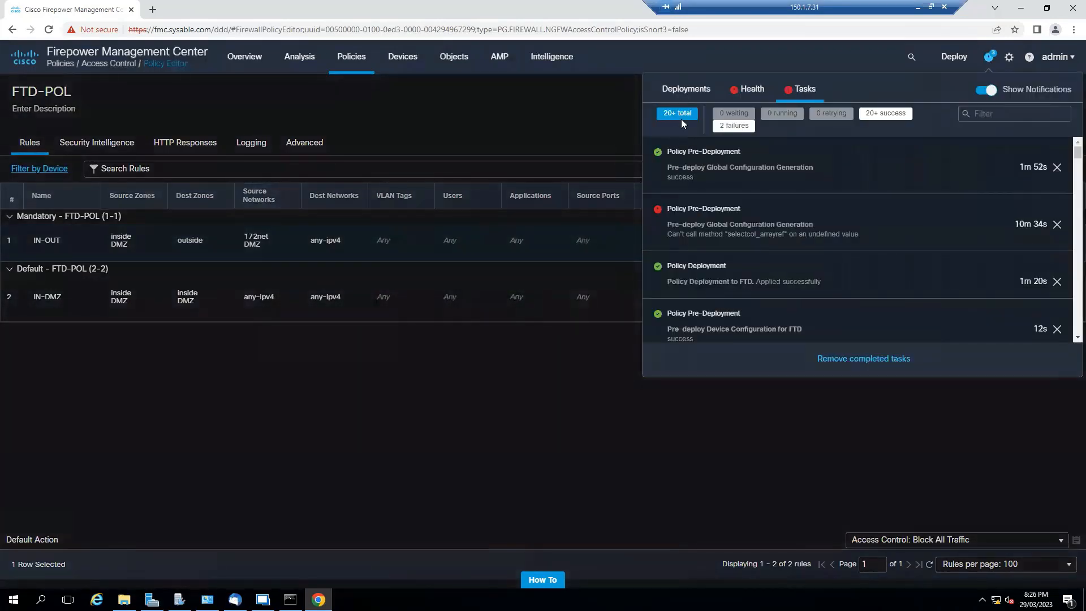
click(686, 90)
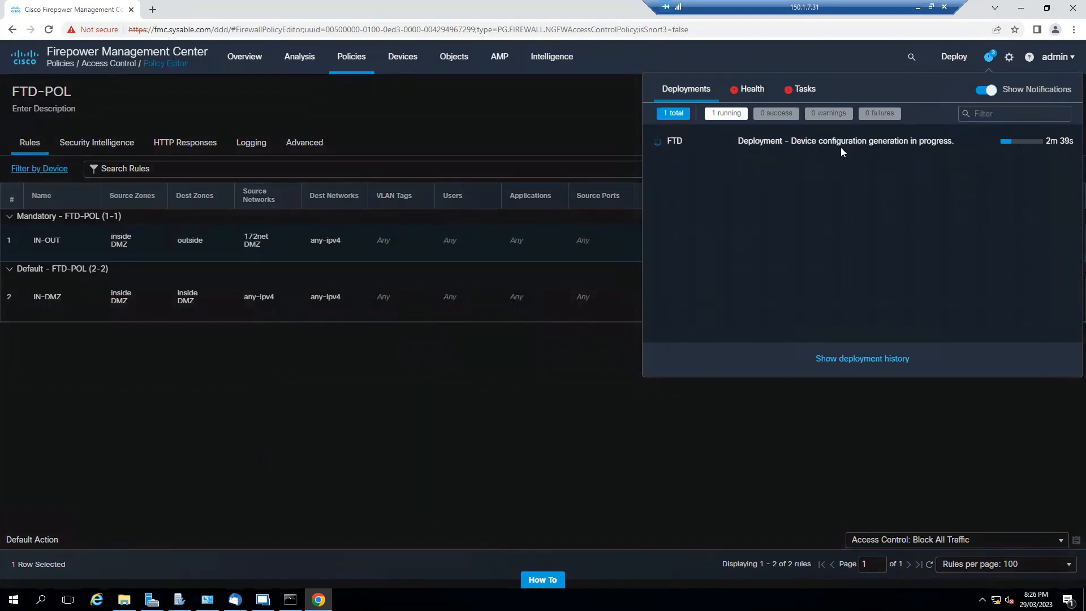
click(781, 449)
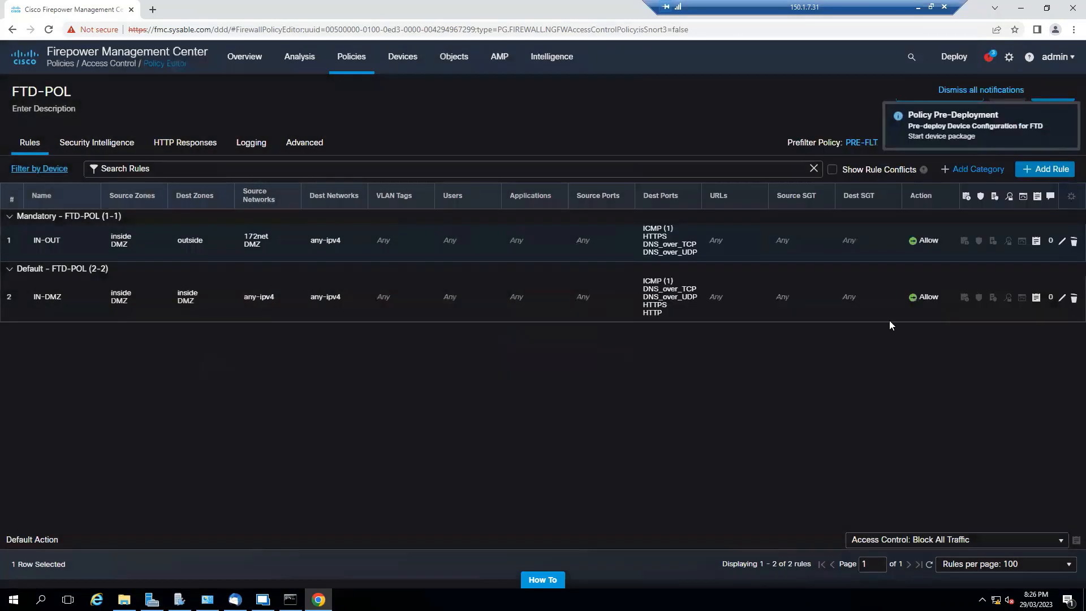
click(989, 56)
click(802, 94)
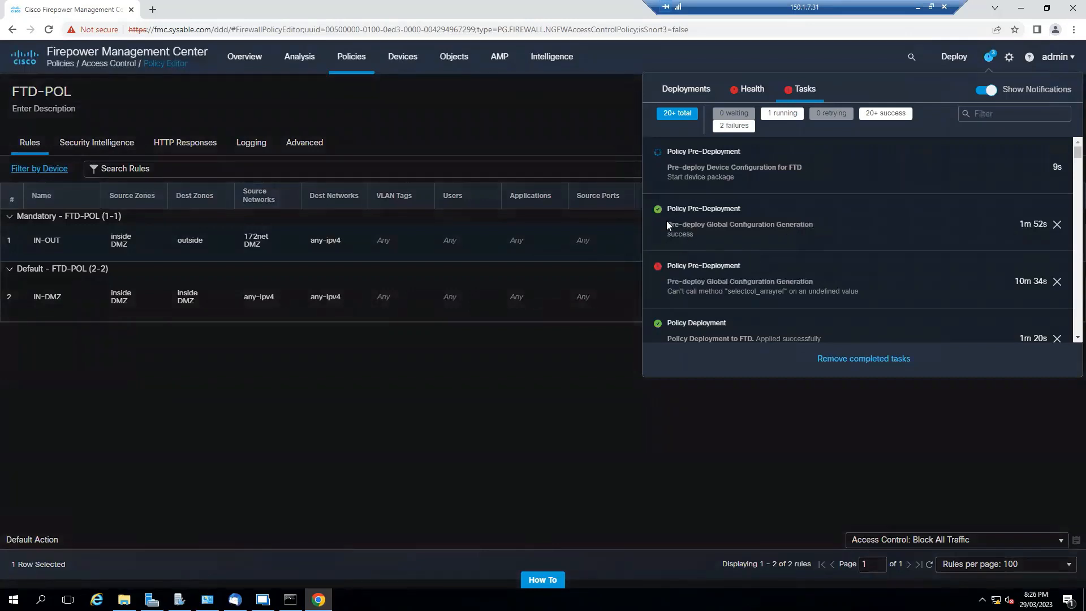
drag(667, 222, 815, 226)
click(791, 425)
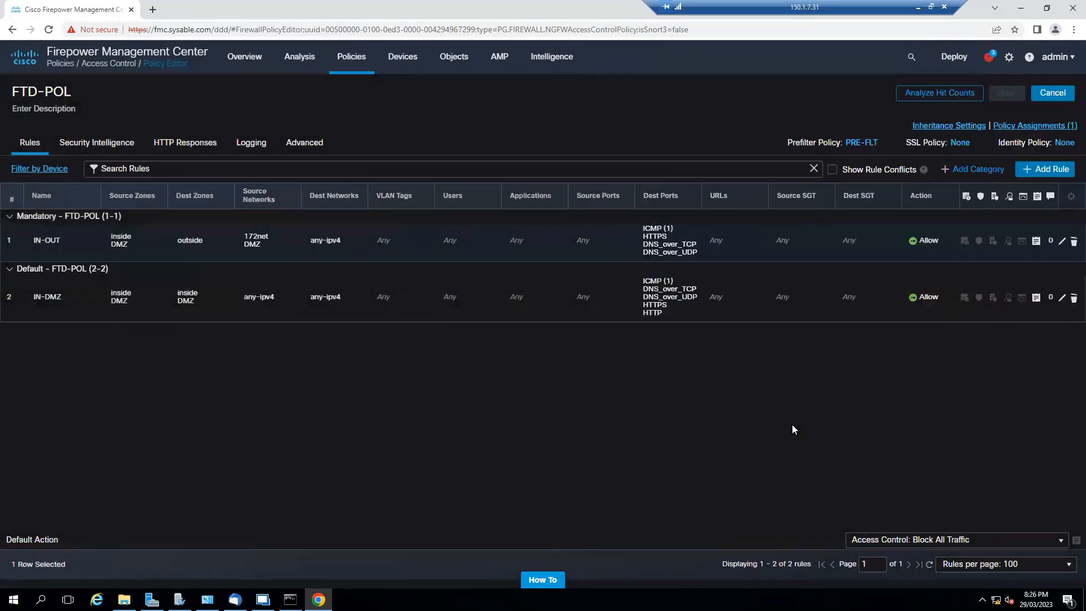
click(988, 61)
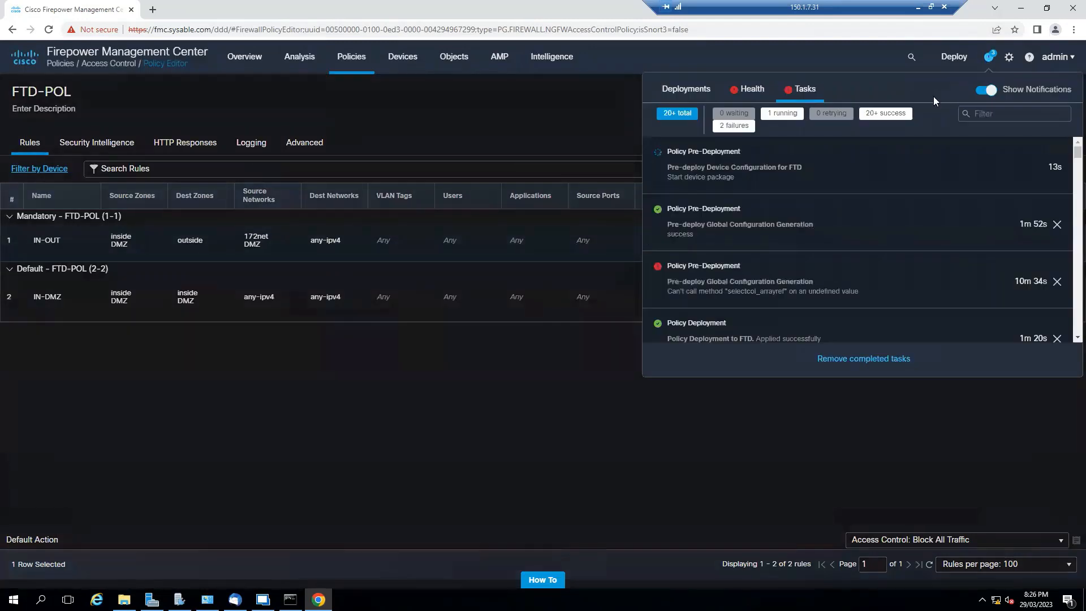
click(689, 91)
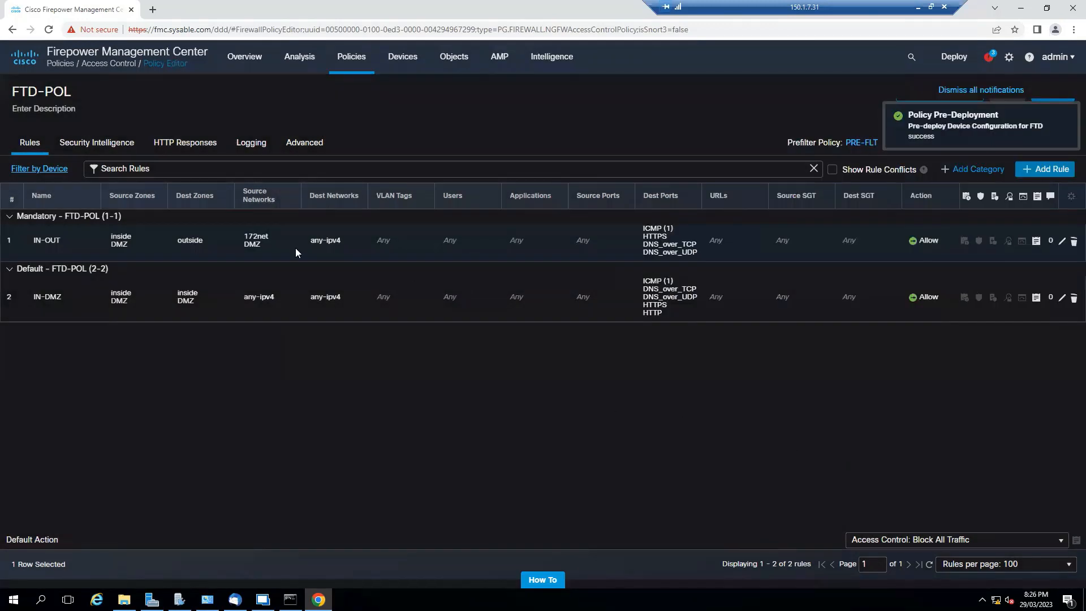
- Review the Security Intelligence, Advanced and HTTP Responses settings of FTD-POL, and return to its rules
click(108, 144)
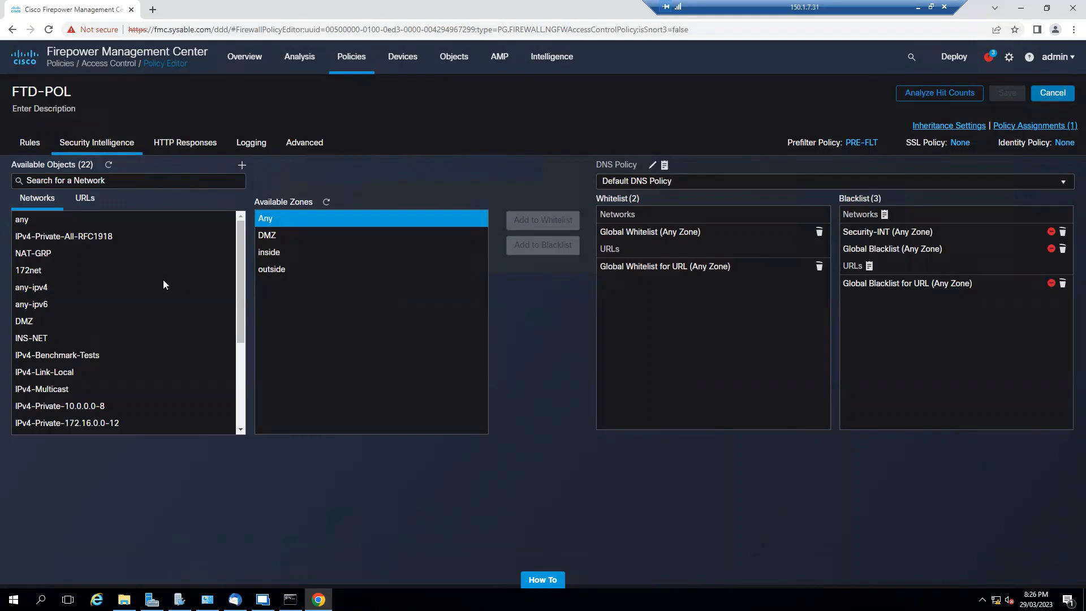
click(303, 144)
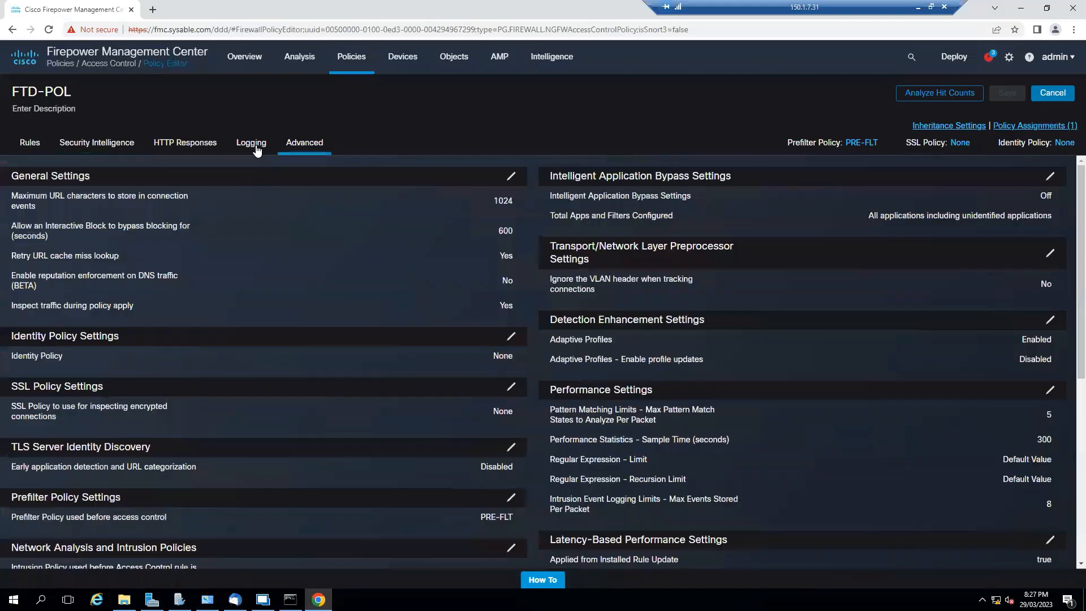
click(258, 151)
click(198, 157)
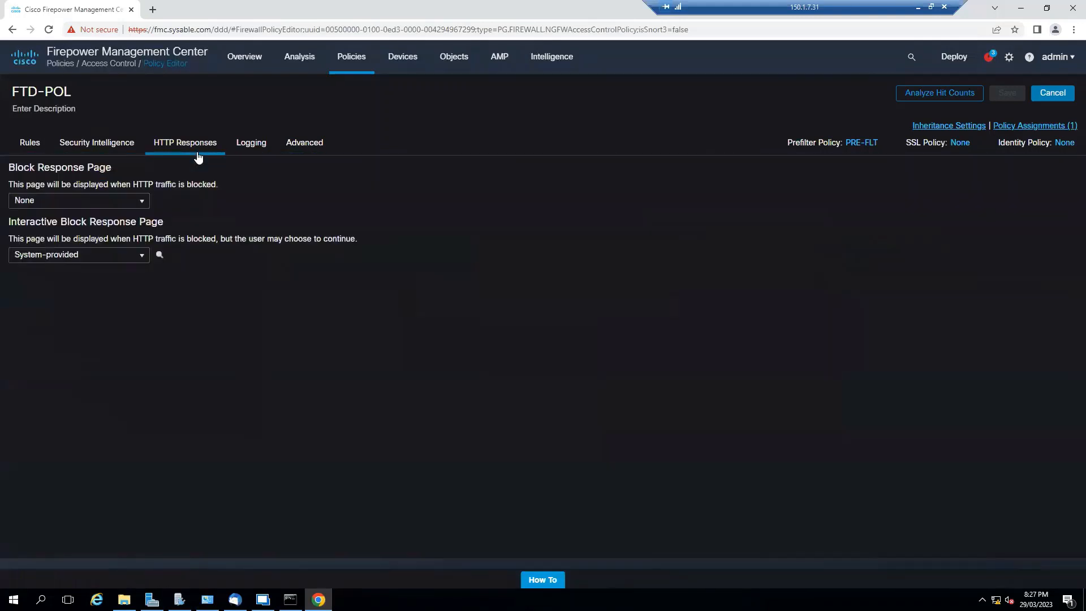
click(108, 150)
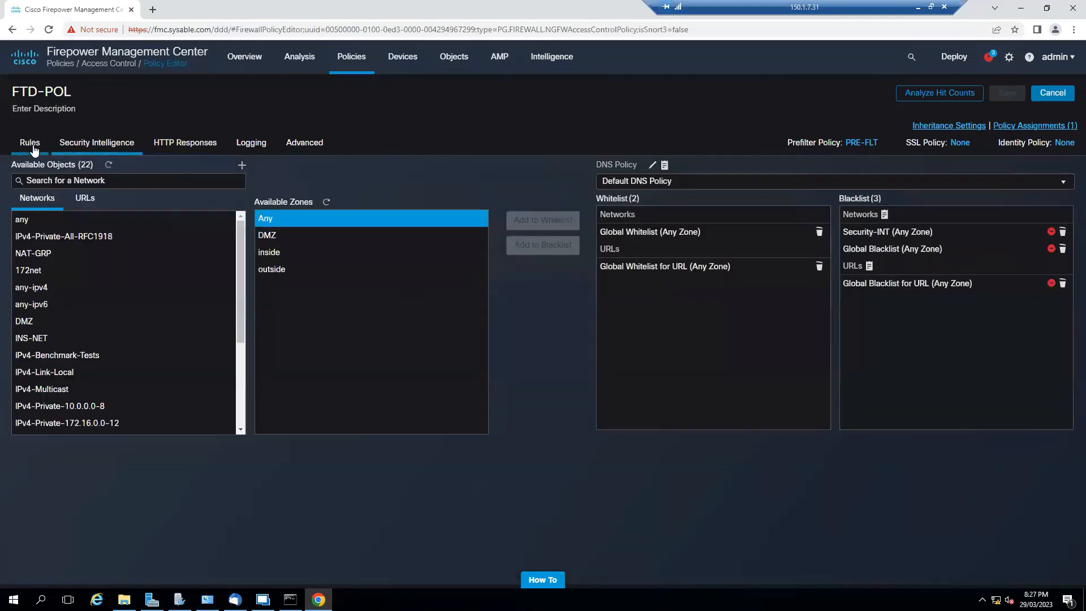
click(32, 145)
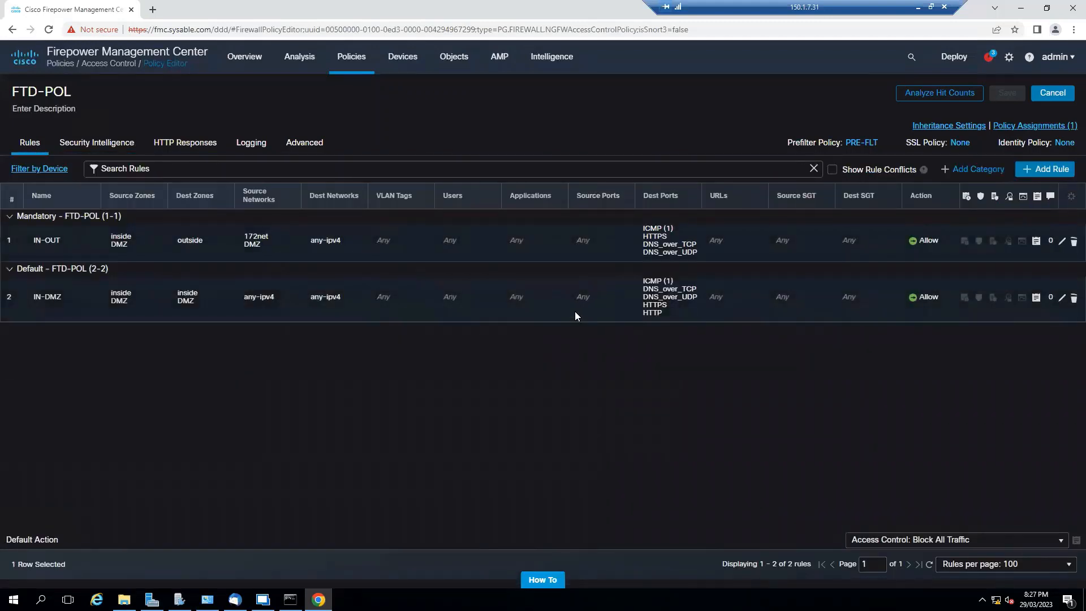
- Check the FTD deployment and its tasks, and expand the FTD device's changes on the Deployment page to follow its status
click(989, 56)
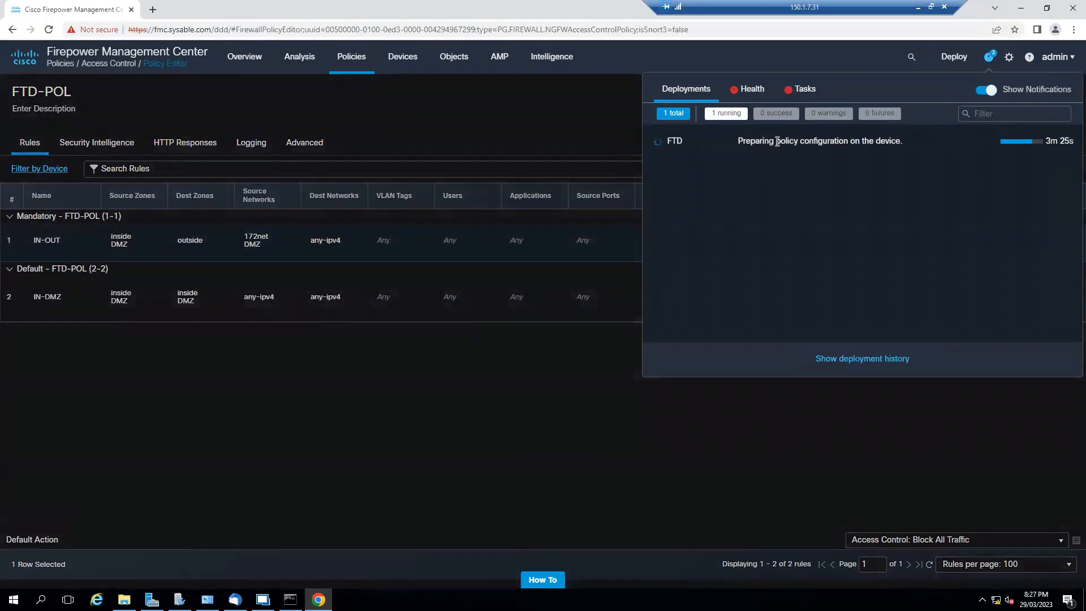
click(805, 104)
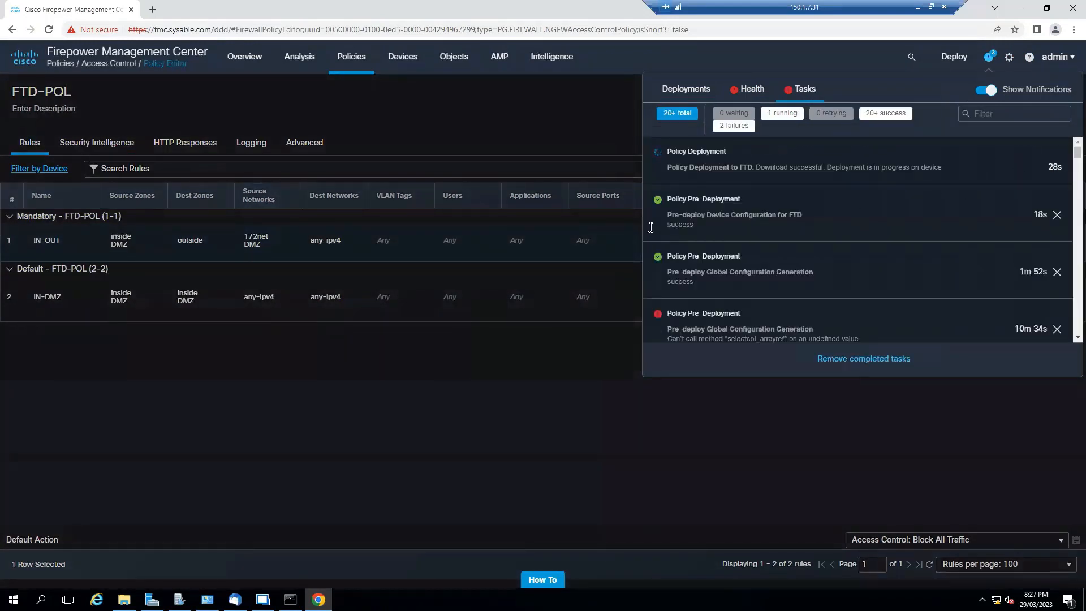
click(610, 331)
mouse_move(954, 56)
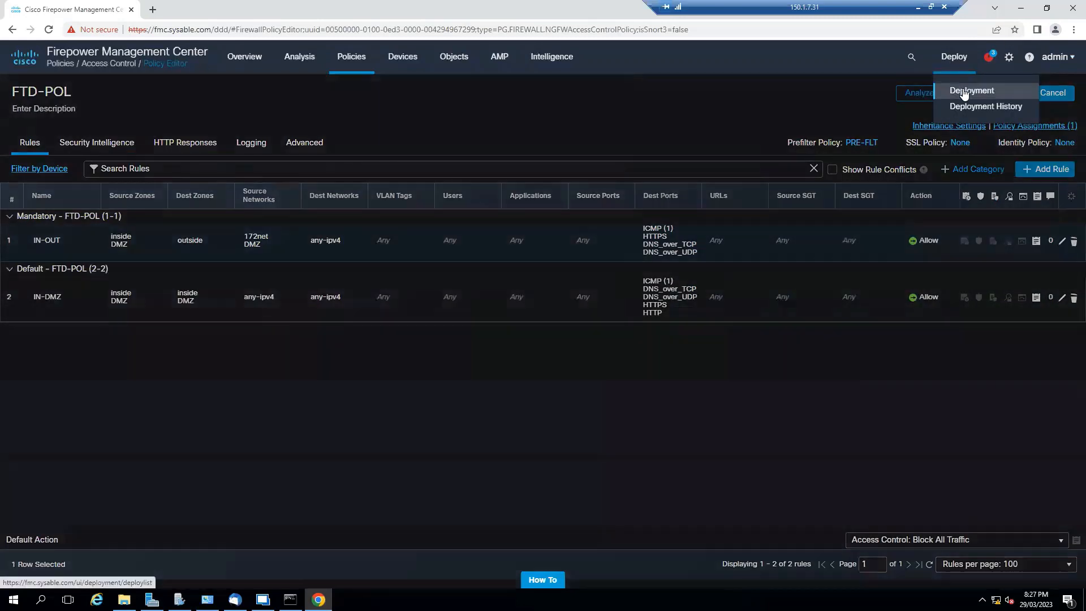
click(975, 89)
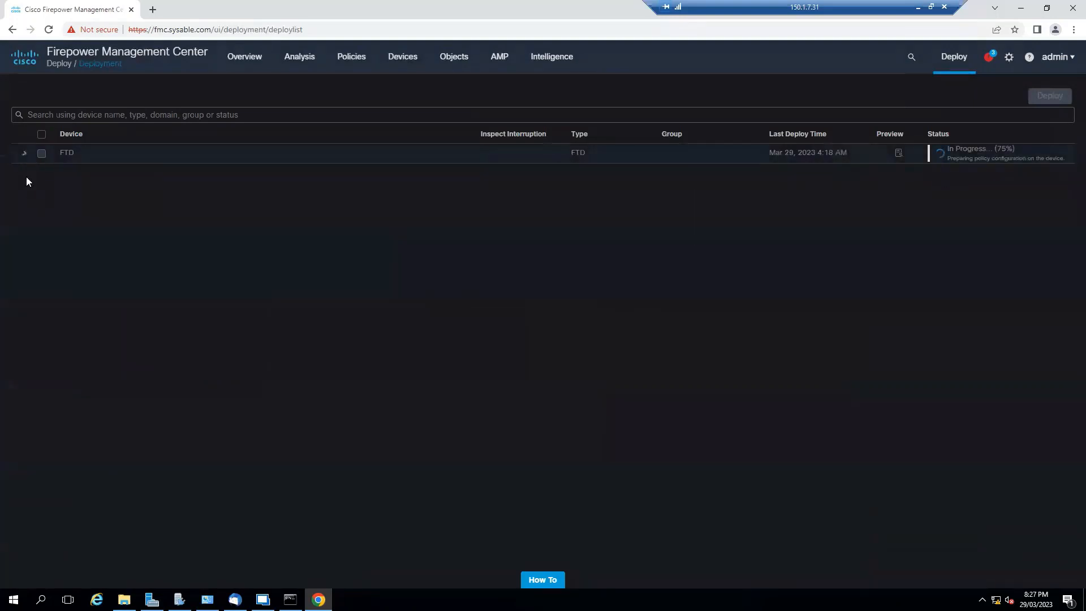
click(24, 153)
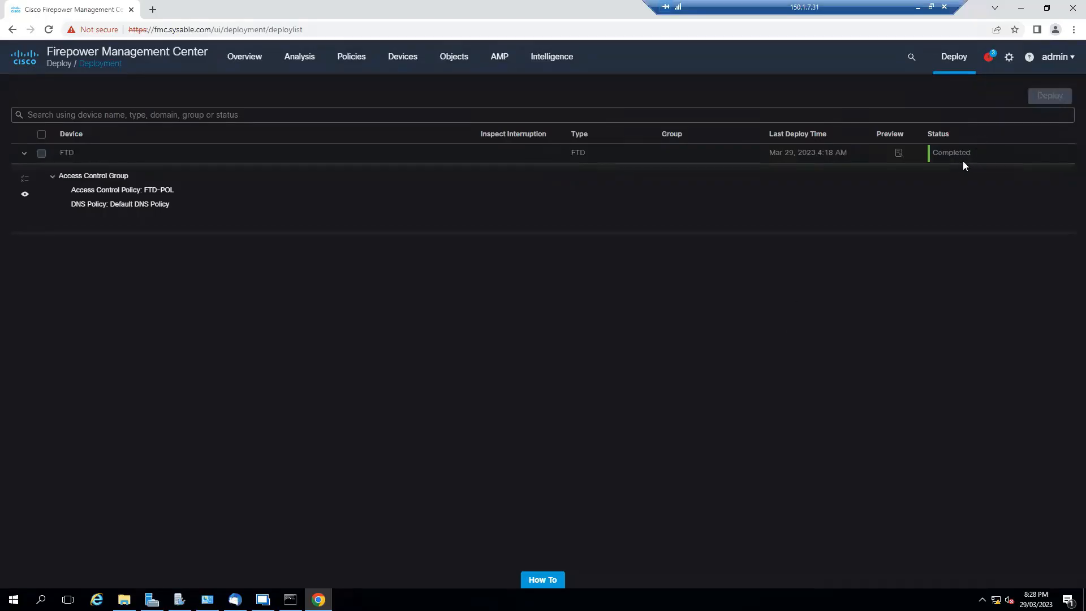
- Switch to the PC-1 session in Remote Desktop Manager and try to open aap1.sysable.com in Firefox
click(263, 599)
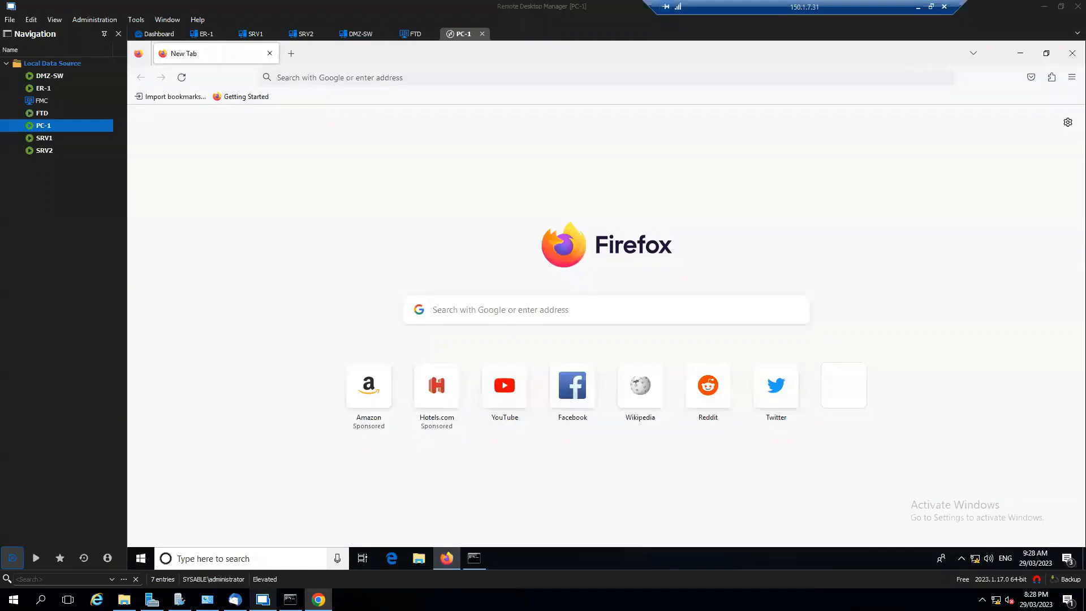
click(373, 79)
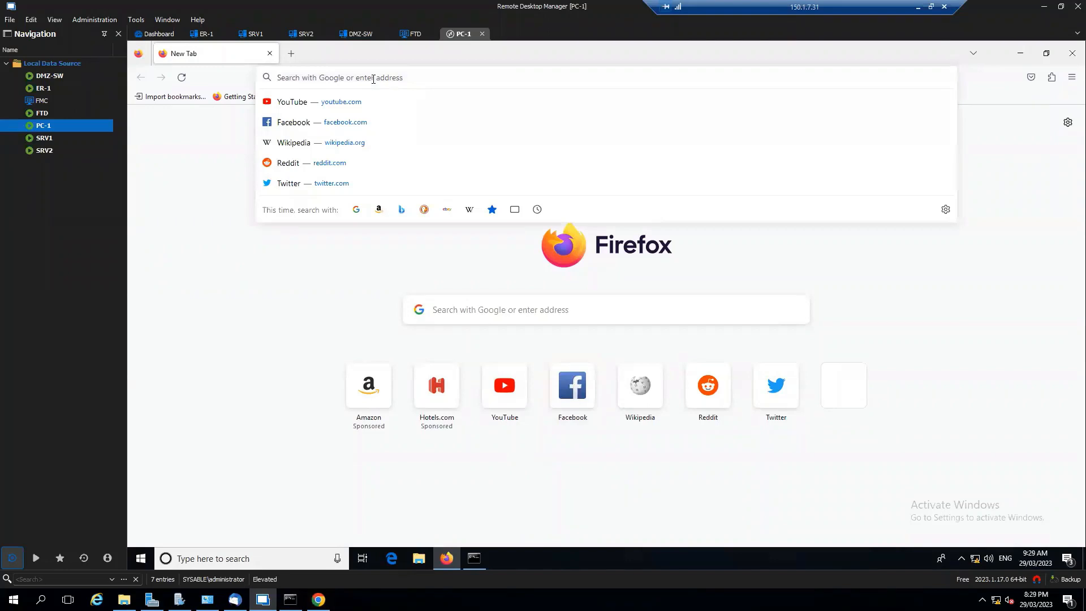
text(aap1)
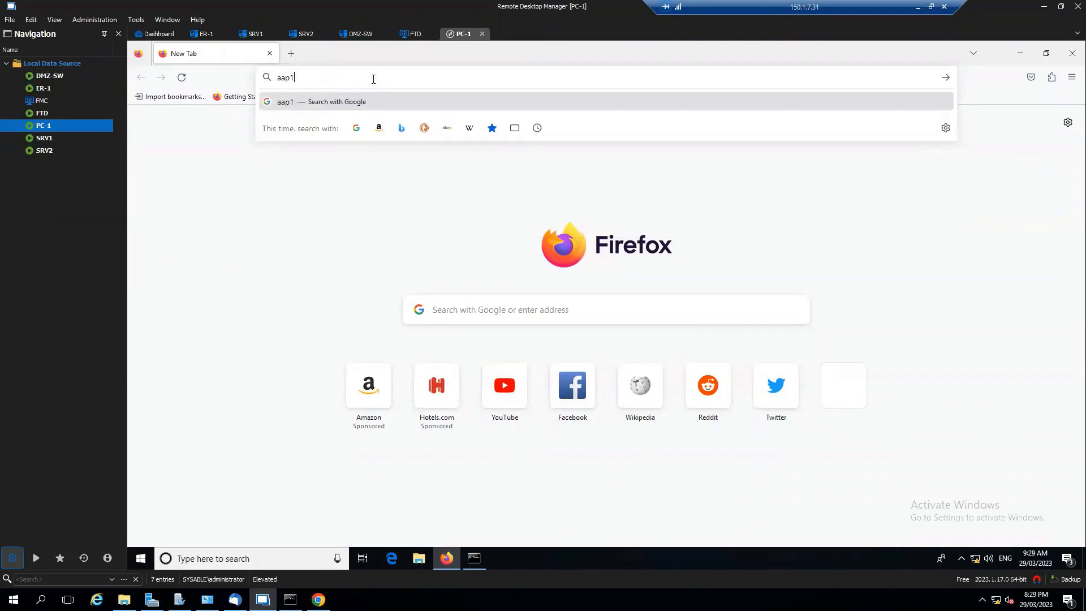
text(.sysable.com)
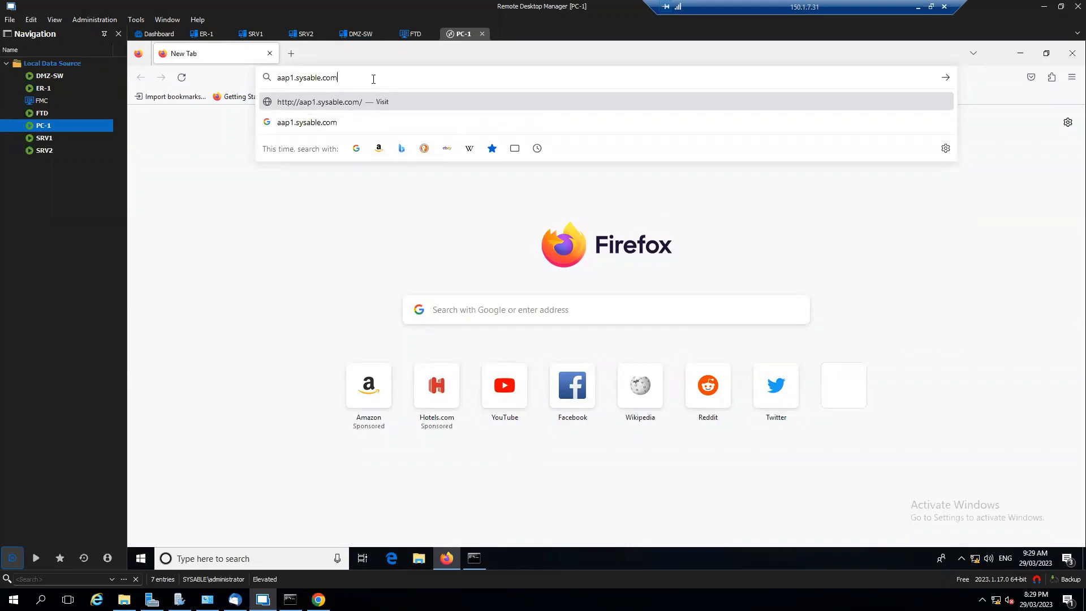
key(Return)
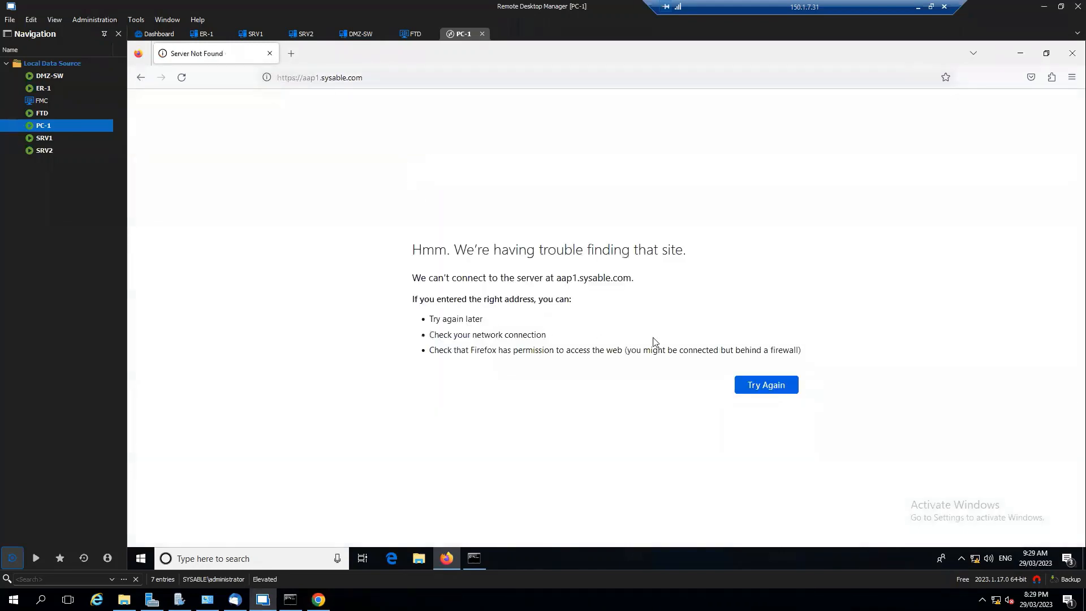
drag(414, 249, 454, 250)
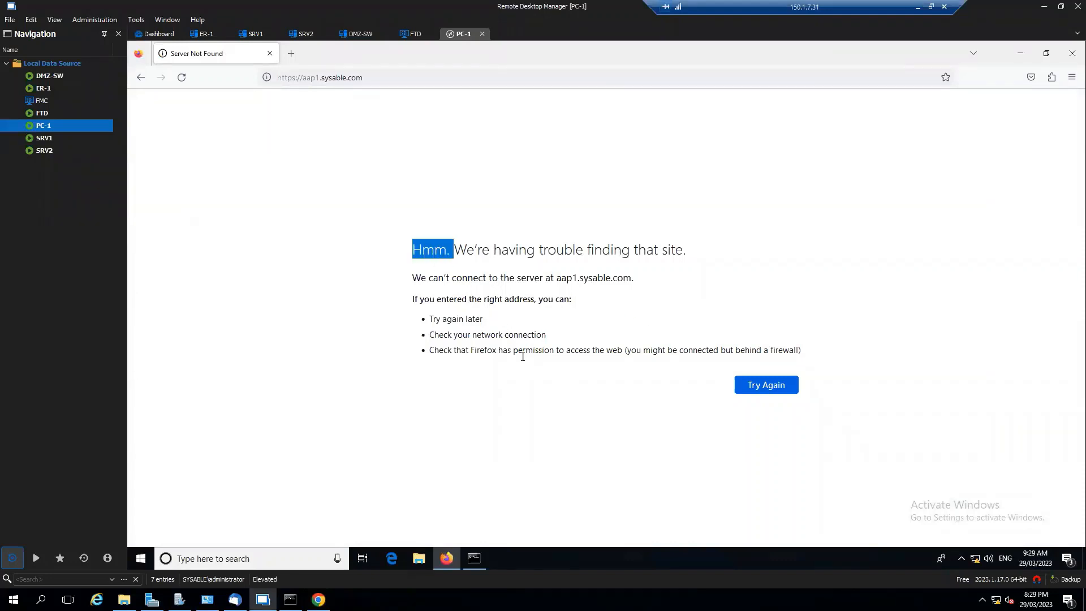
click(315, 145)
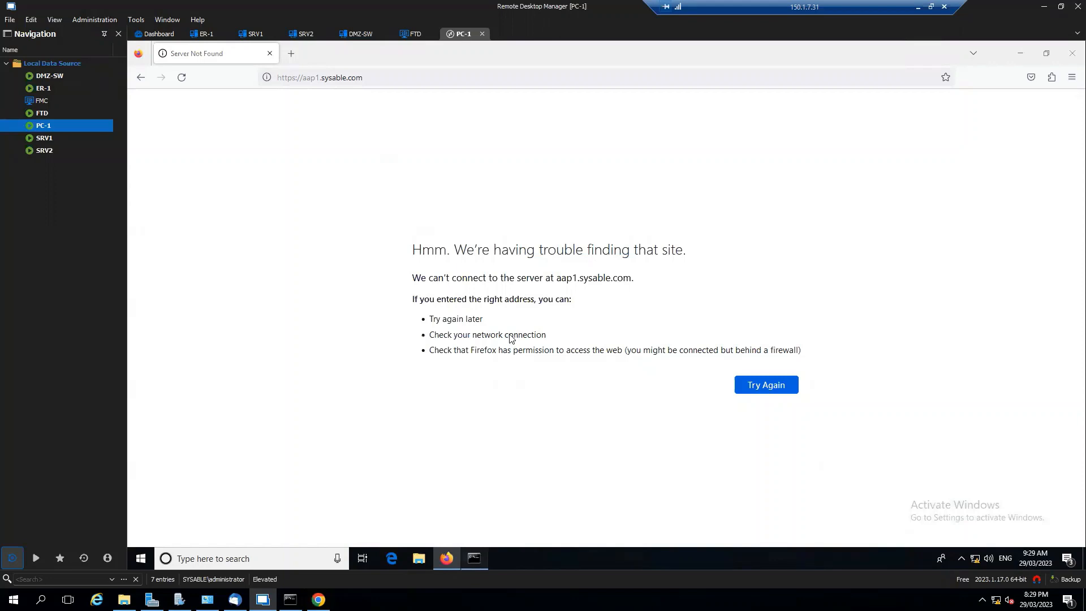
- Ping 2.2.2.2 from the Command Prompt on PC-1 to test the network blacklist
key(alt+Tab)
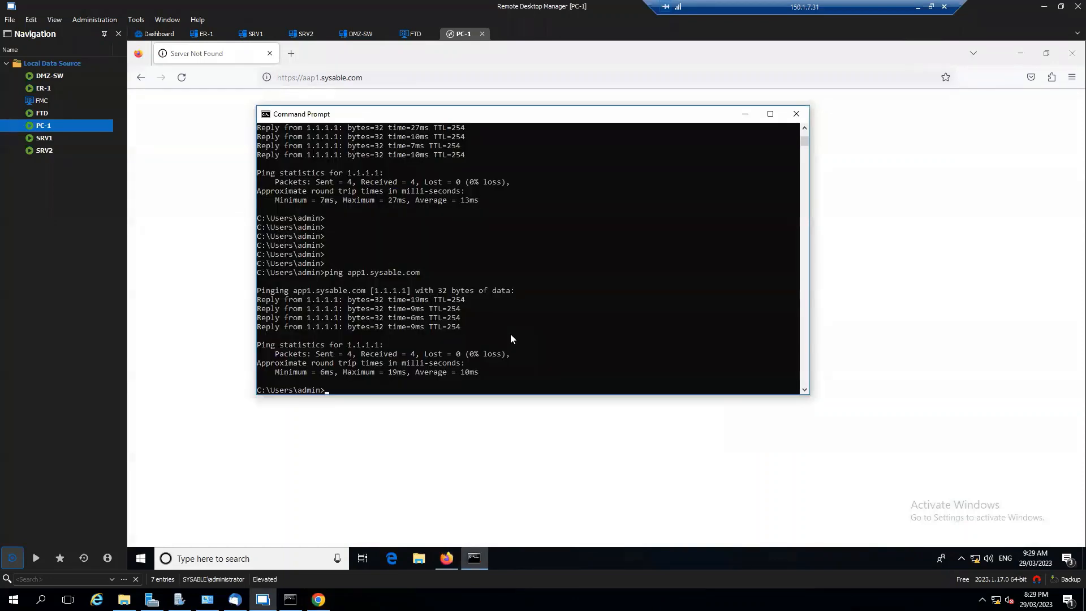
text(ping 2.2.2.2)
key(Return)
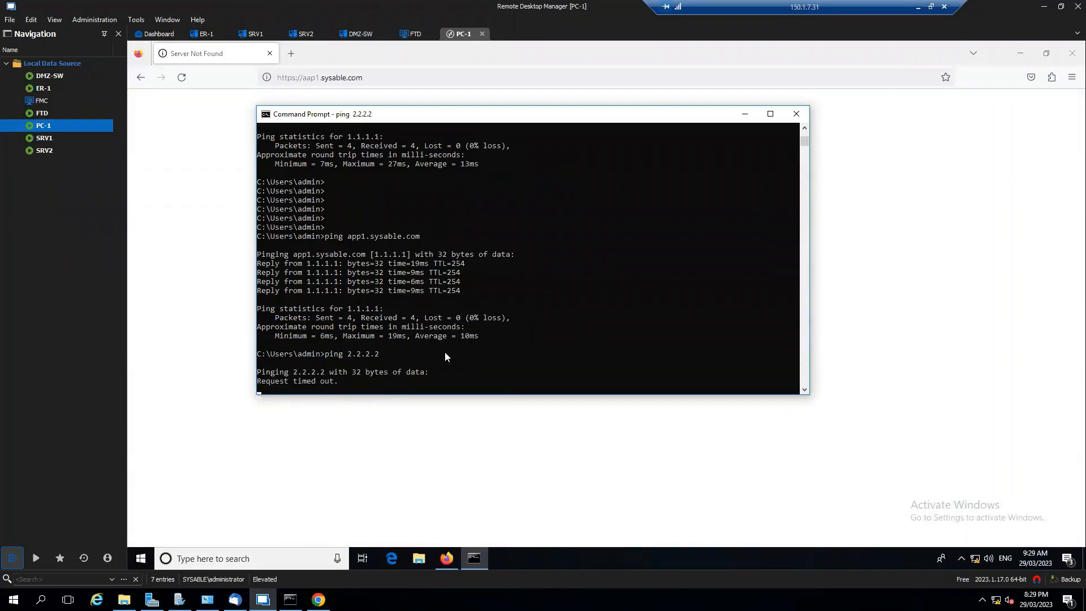
- Compare the earlier ping of 2.2.2.2 in the Command Prompt history with the output of the current ping
scroll(439, 343, up, 2)
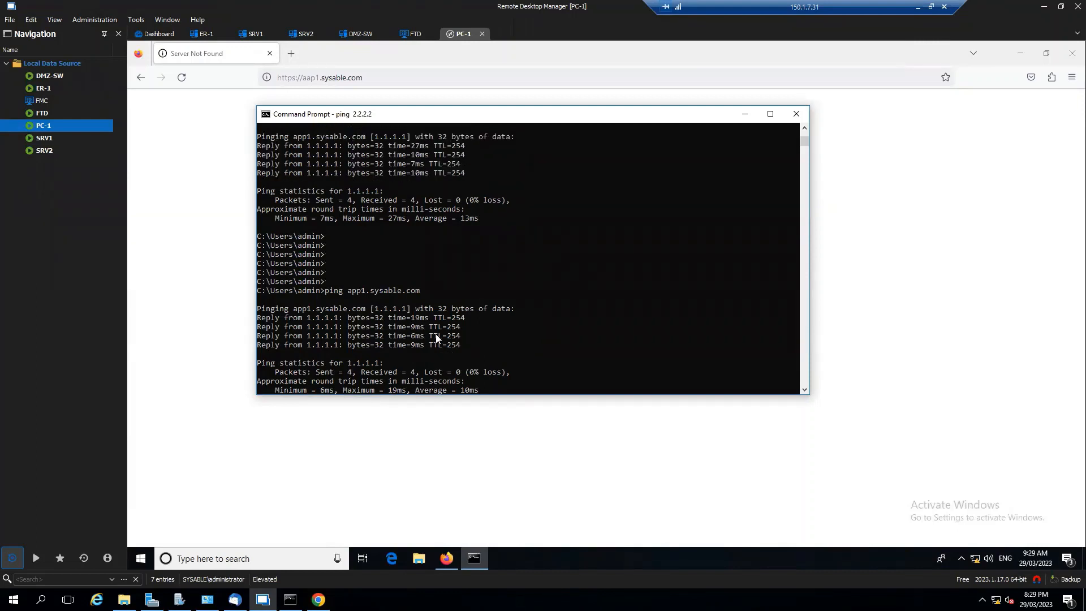
click(436, 335)
scroll(436, 334, up, 1)
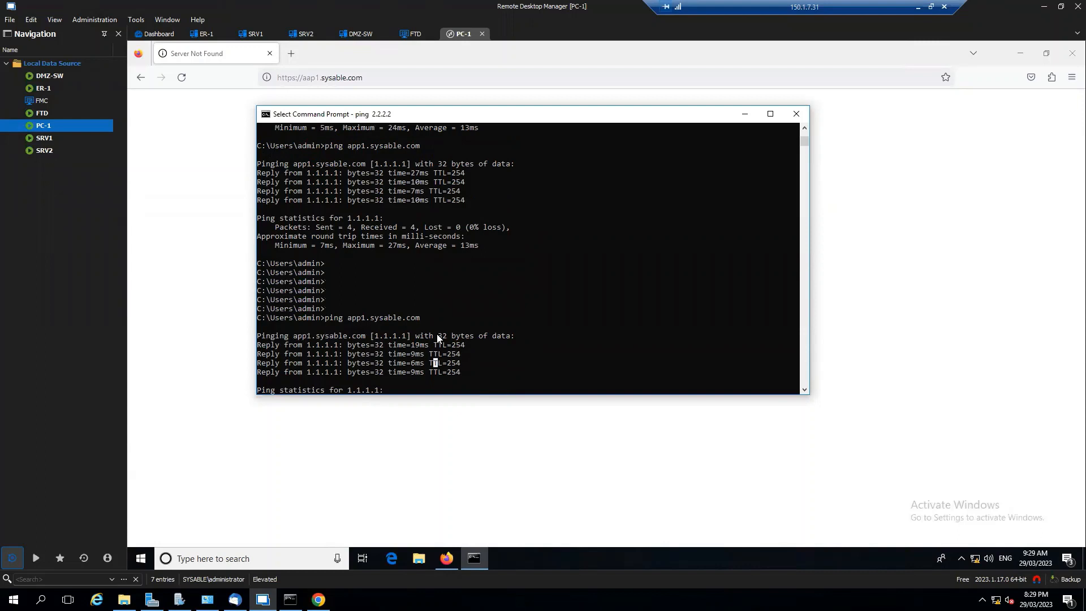
scroll(437, 338, up, 2)
scroll(437, 338, up, 3)
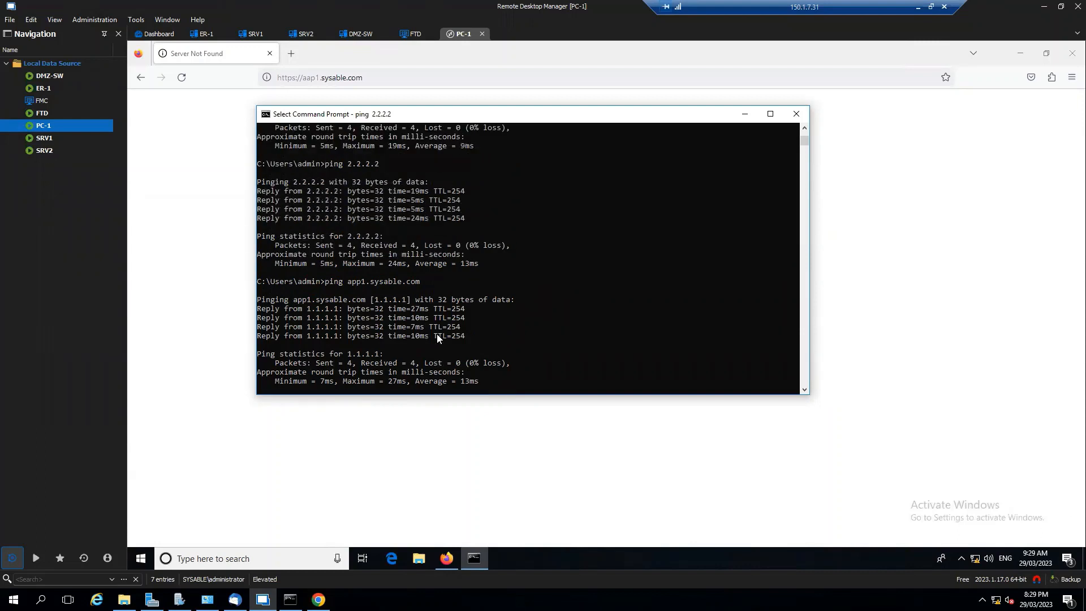
scroll(412, 280, up, 1)
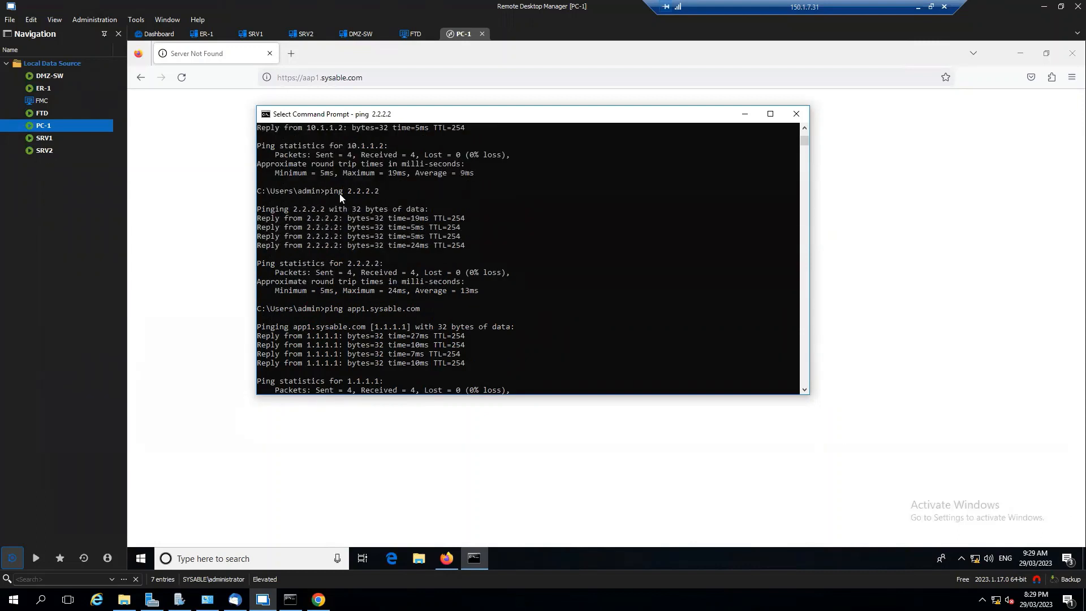
drag(349, 199, 462, 243)
scroll(465, 271, down, 5)
scroll(465, 277, down, 6)
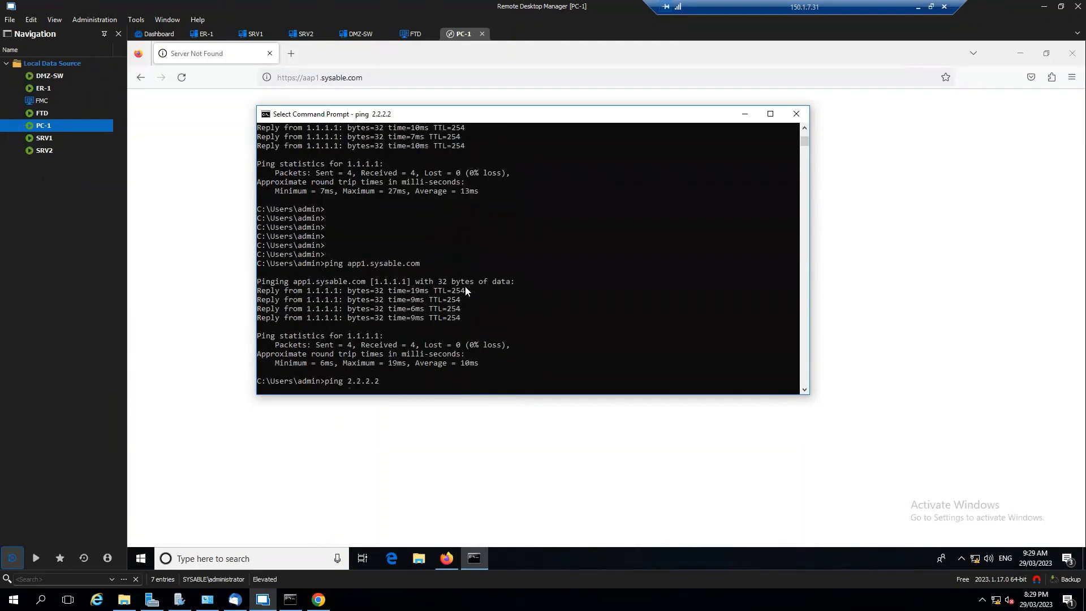
scroll(463, 323, down, 2)
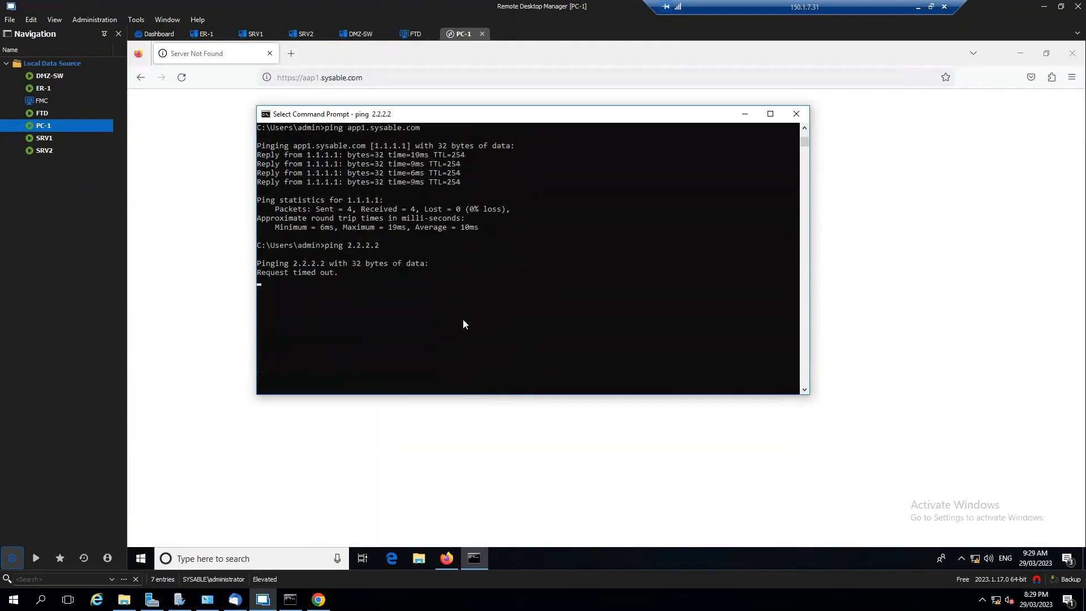
- Let the paused ping in the Command Prompt continue and open 1.1.1.1 in Firefox on PC-1 to test web access
right_click(465, 316)
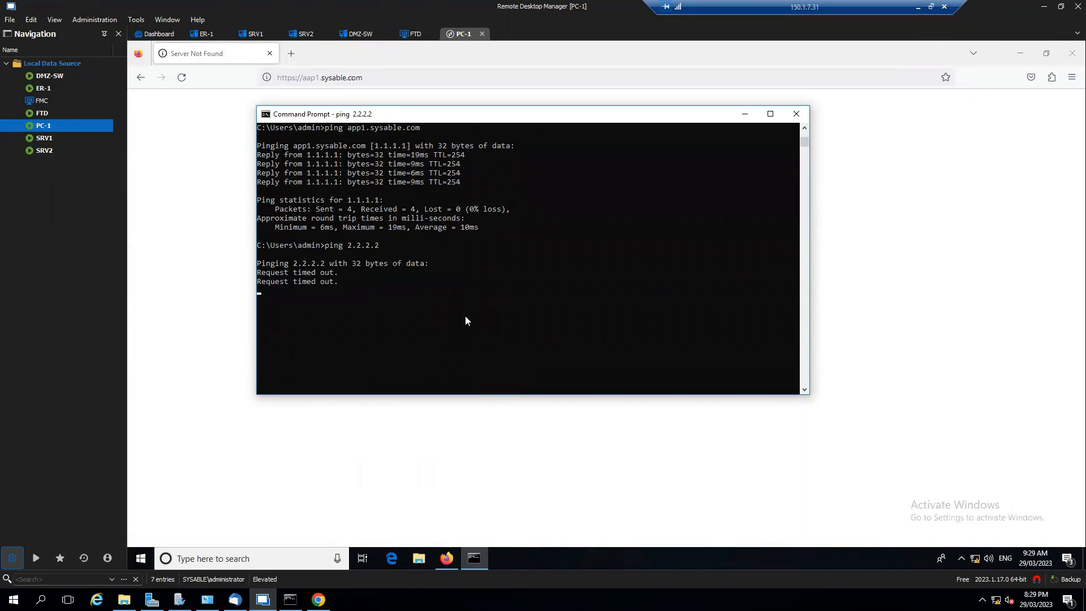
click(194, 249)
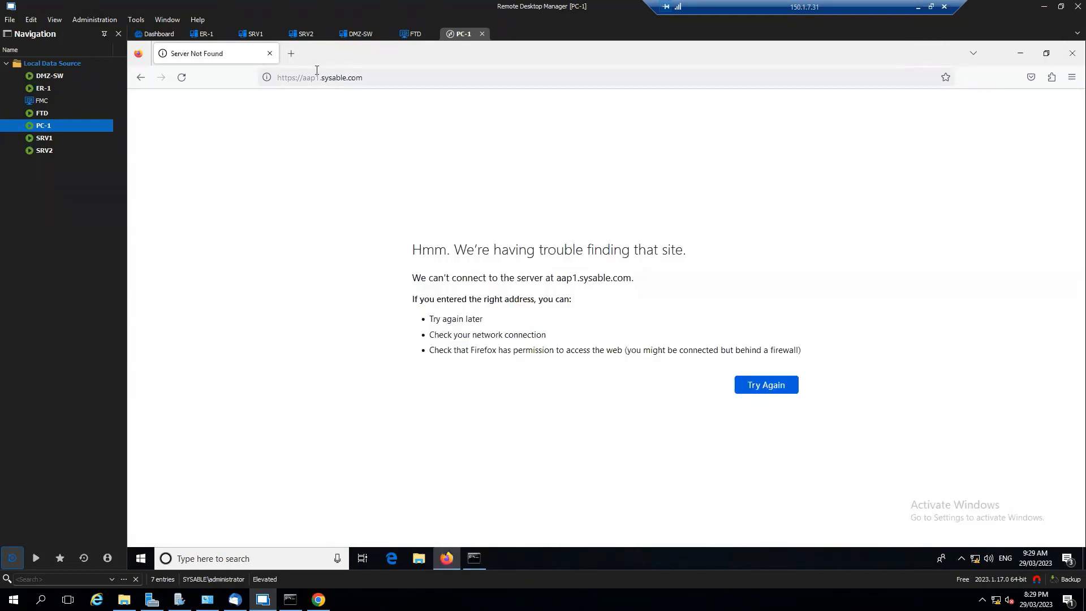
click(256, 80)
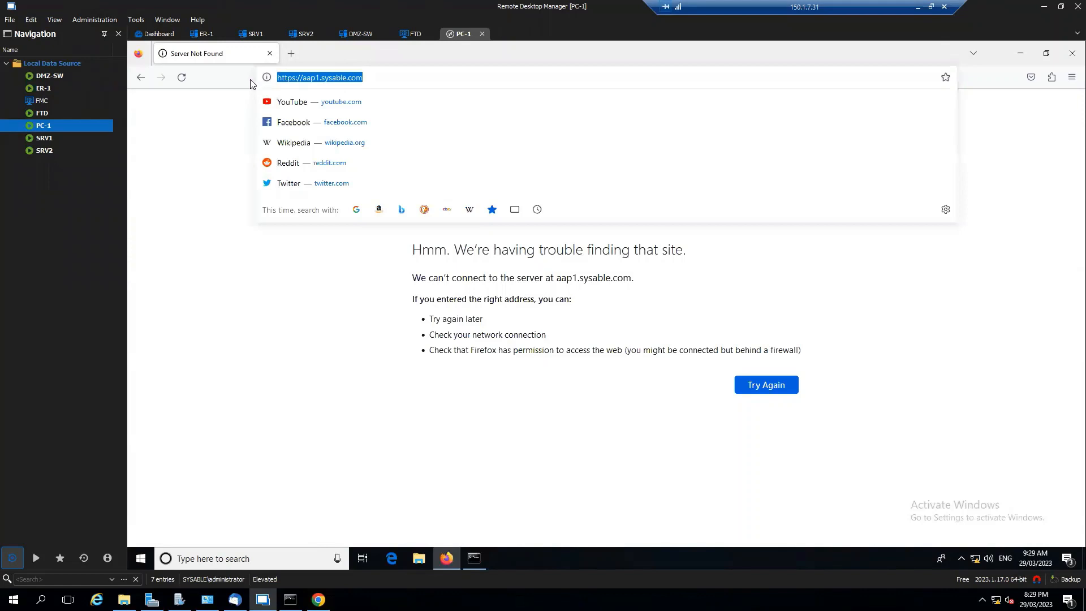
text(1.1.1.1)
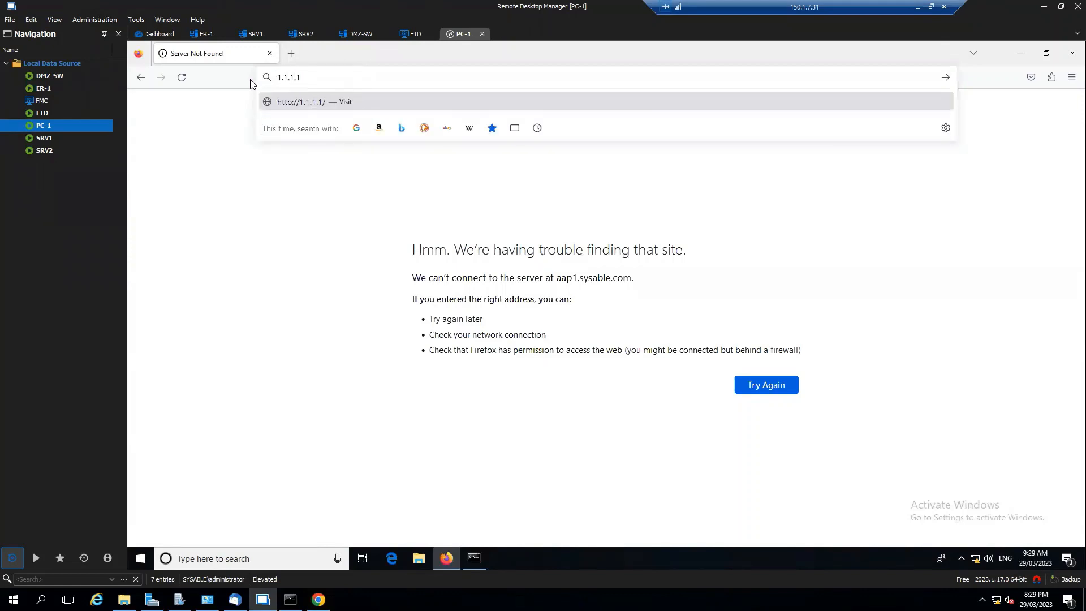
key(Return)
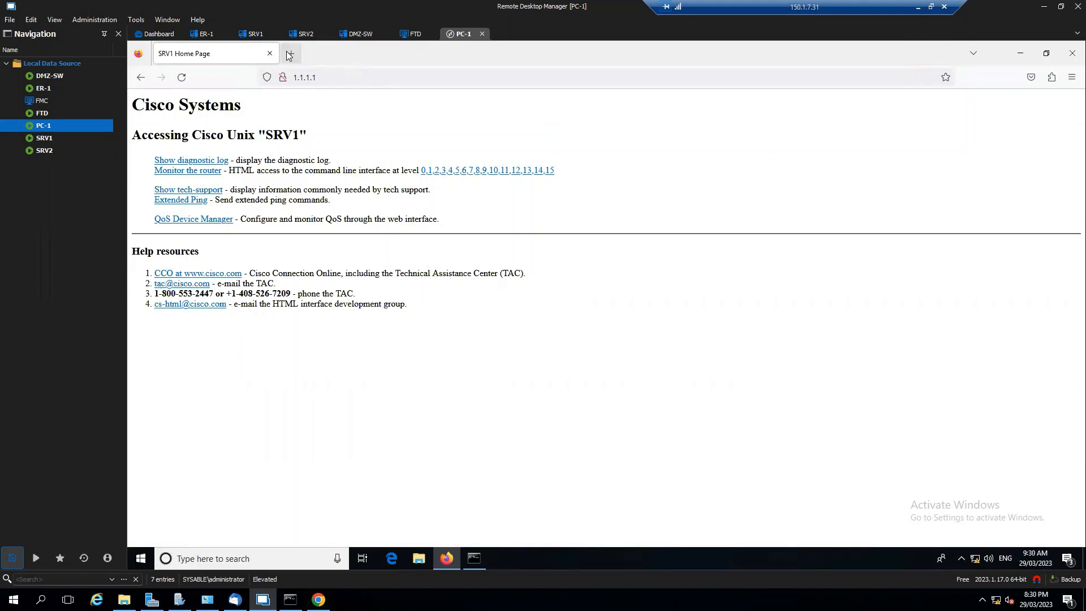
- Try to open 2.2.2.2 in a new Firefox tab on PC-1 to test the network blacklist
key(ctrl+t)
click(357, 78)
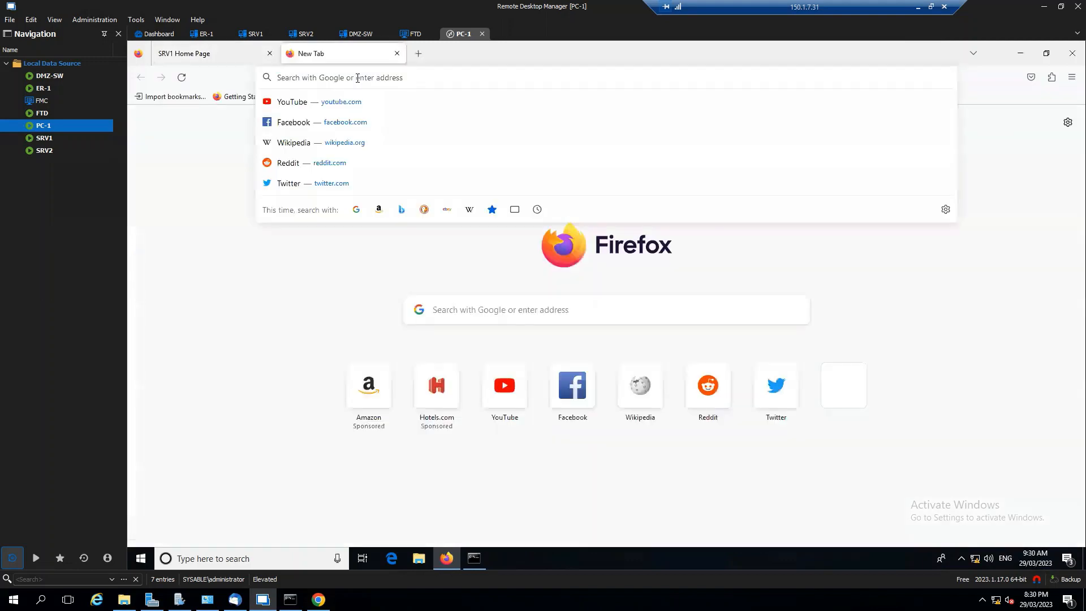
text(2.2.2.2)
key(Return)
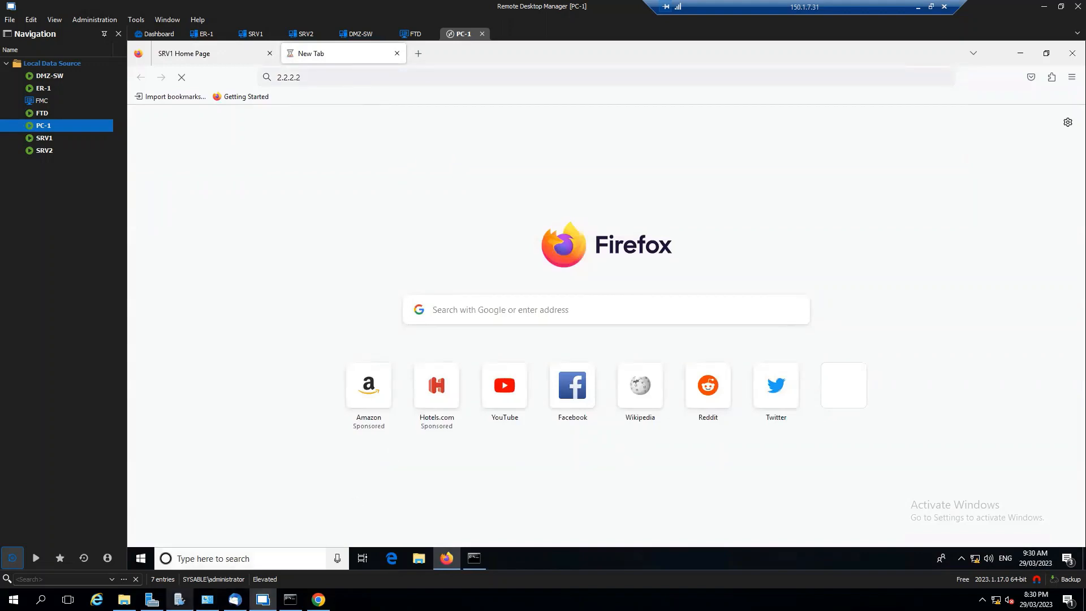
- Switch to Server Manager, launch DNS Manager and open the sysable.com forward lookup zone
click(152, 600)
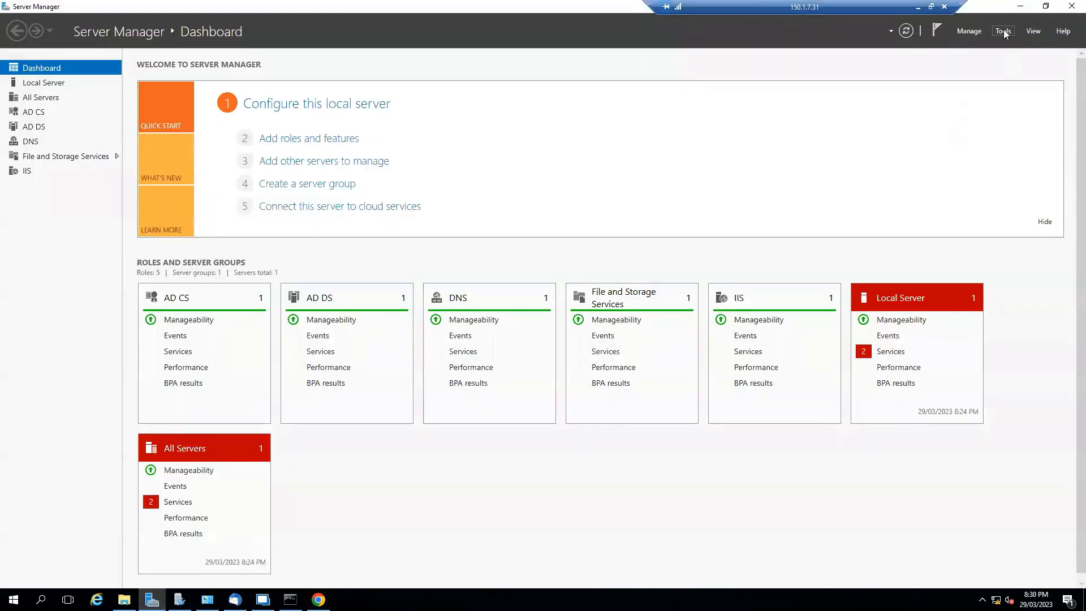
click(1003, 29)
click(933, 182)
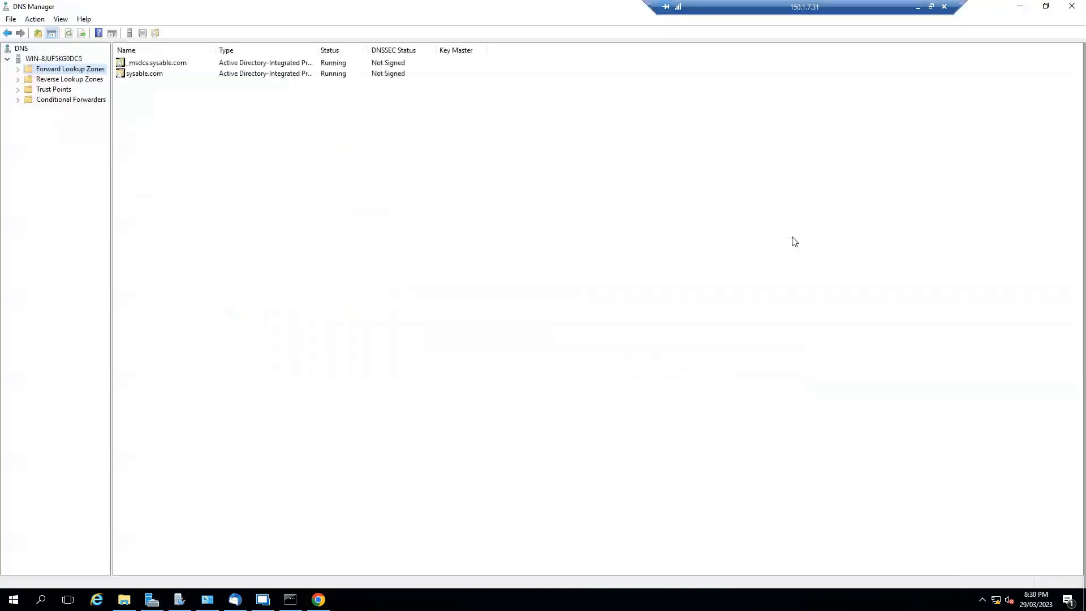
click(17, 69)
click(65, 89)
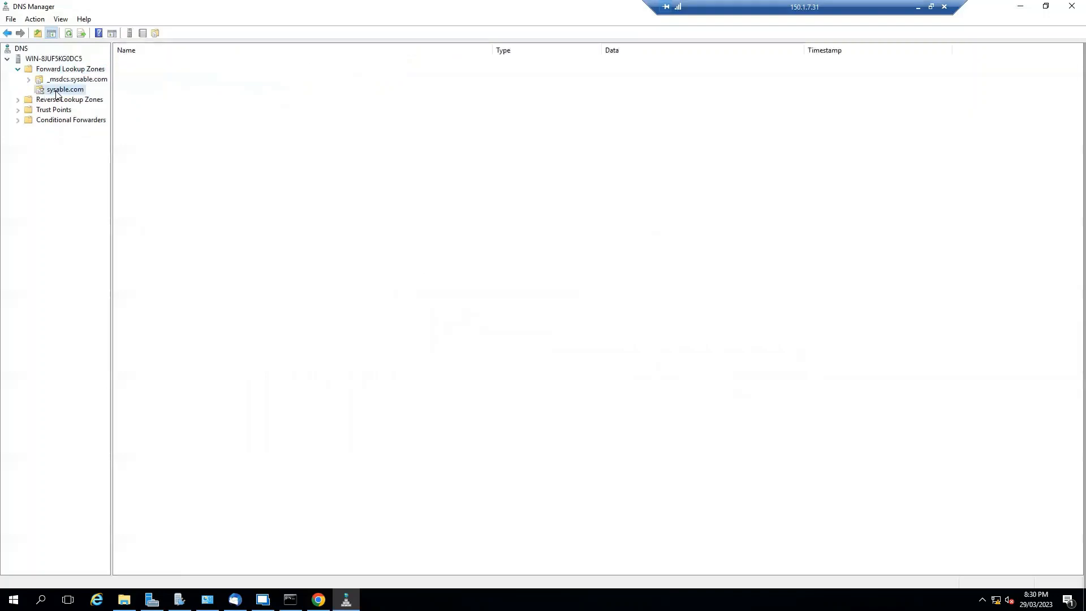
- Add a host record named App2 with IP address 2.2.2.2 to the sysable.com zone and close DNS Manager
right_click(67, 91)
click(110, 123)
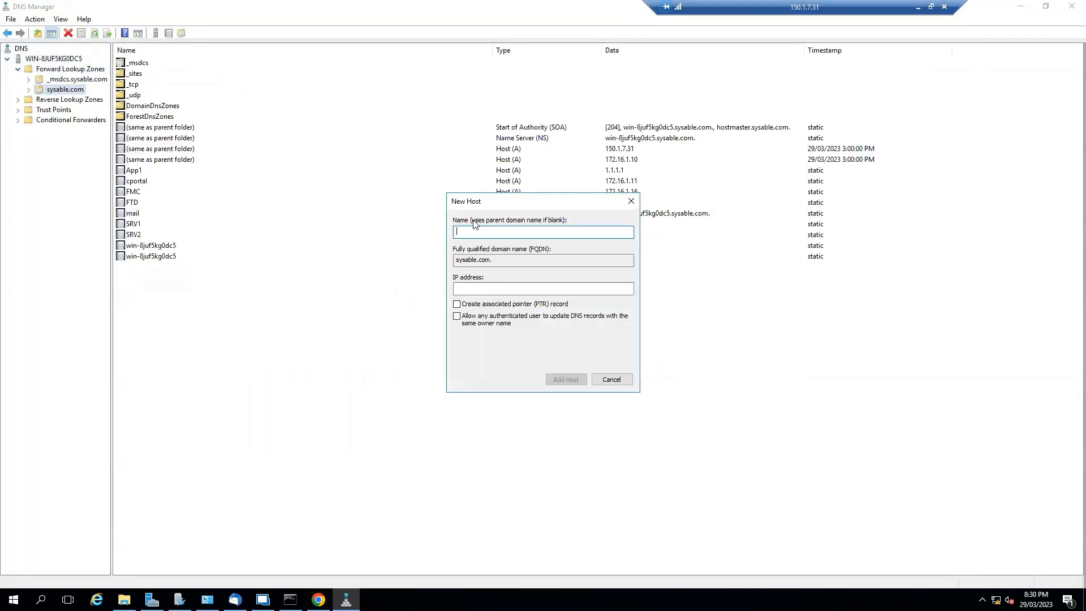
text(App2)
click(520, 290)
text(2.2.2.2)
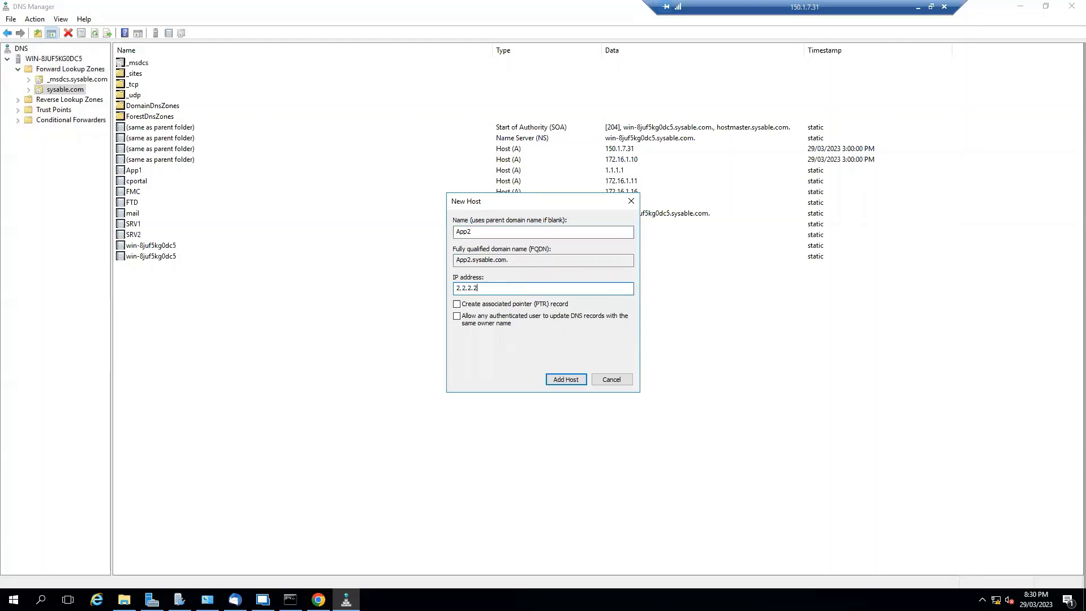
click(560, 380)
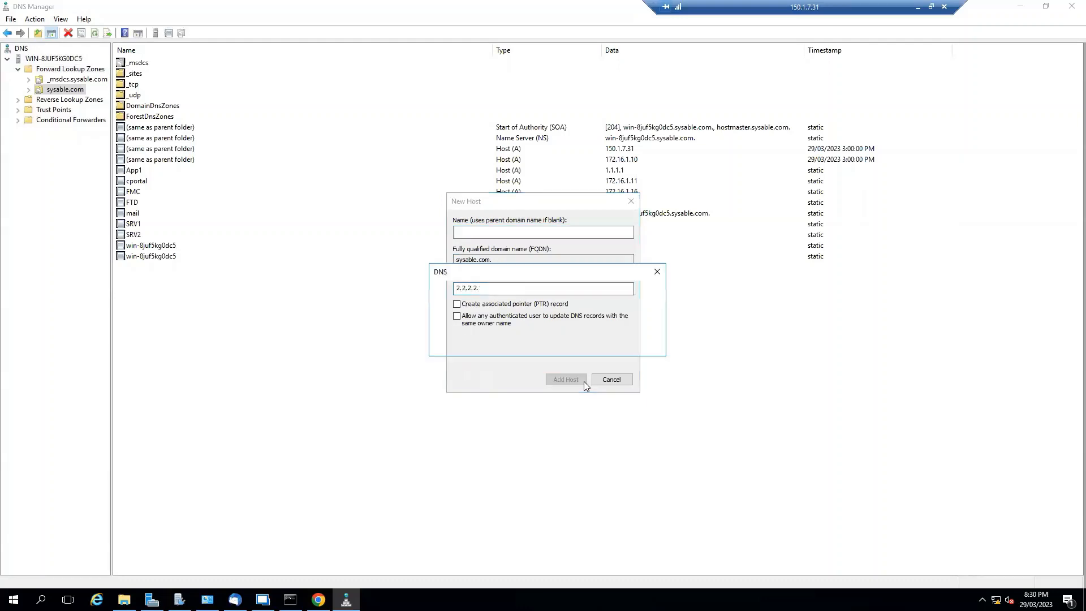
click(629, 340)
click(611, 379)
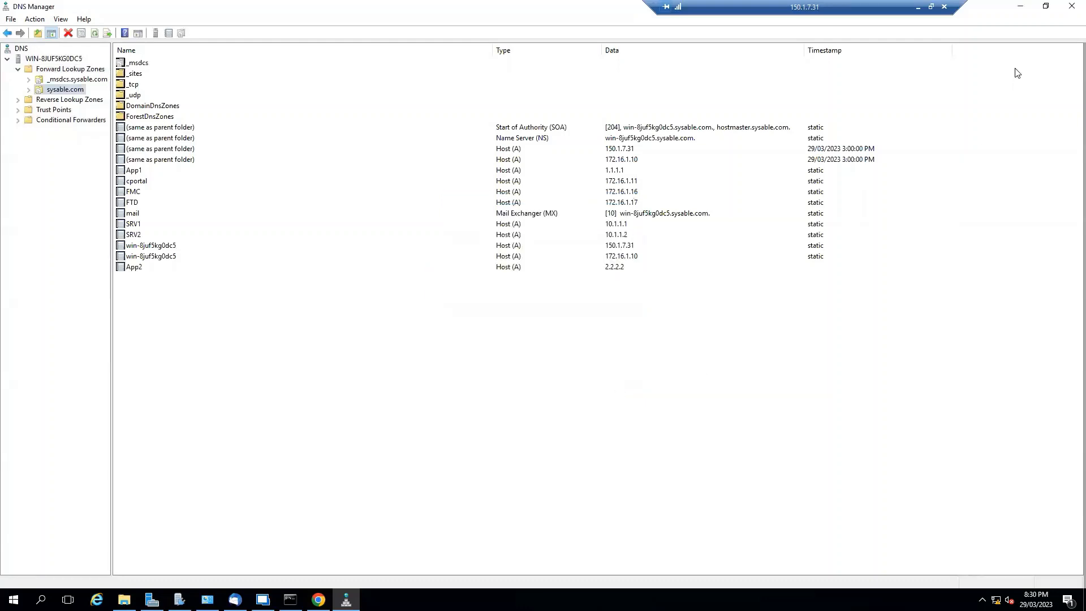
click(1072, 6)
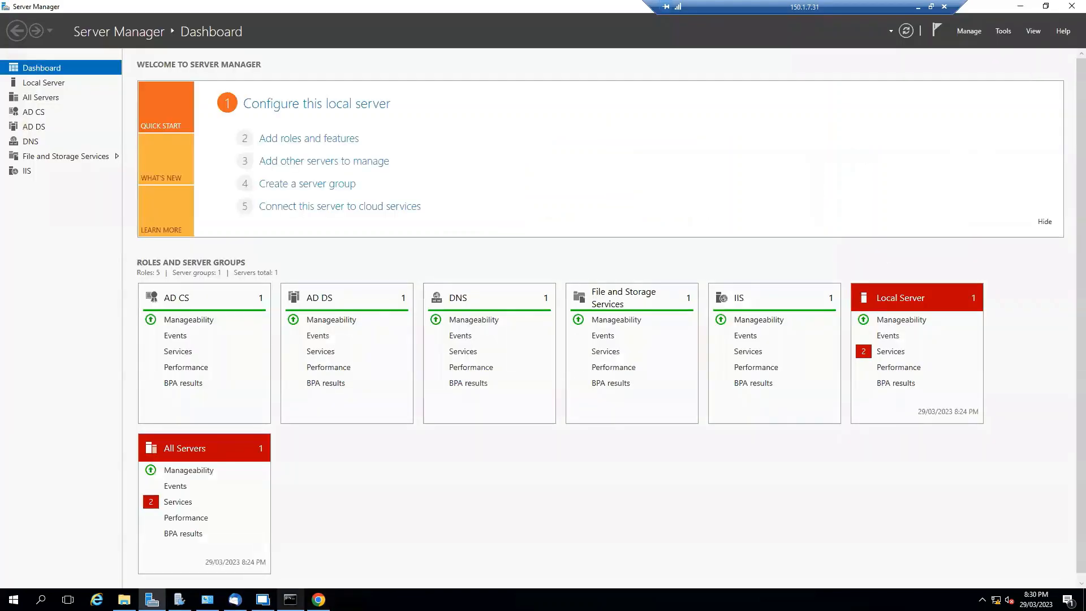
click(262, 599)
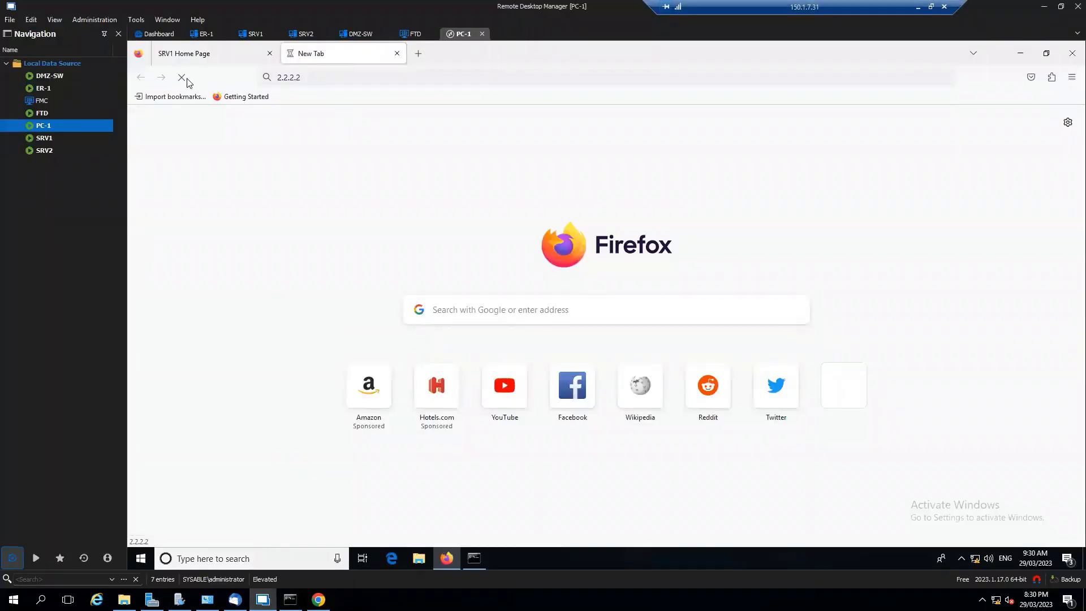
click(340, 77)
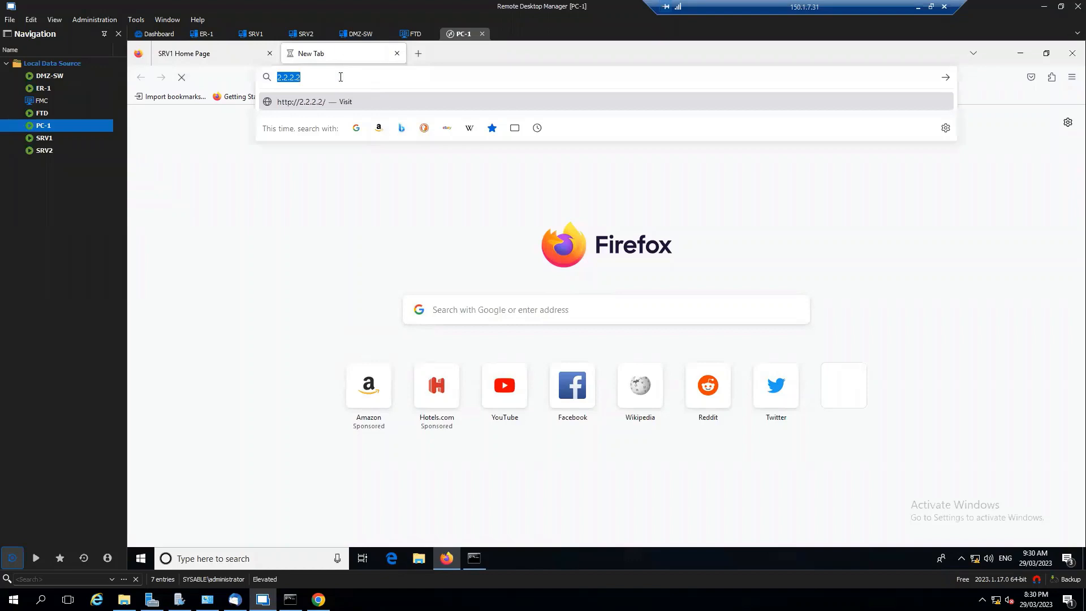
text(https:)
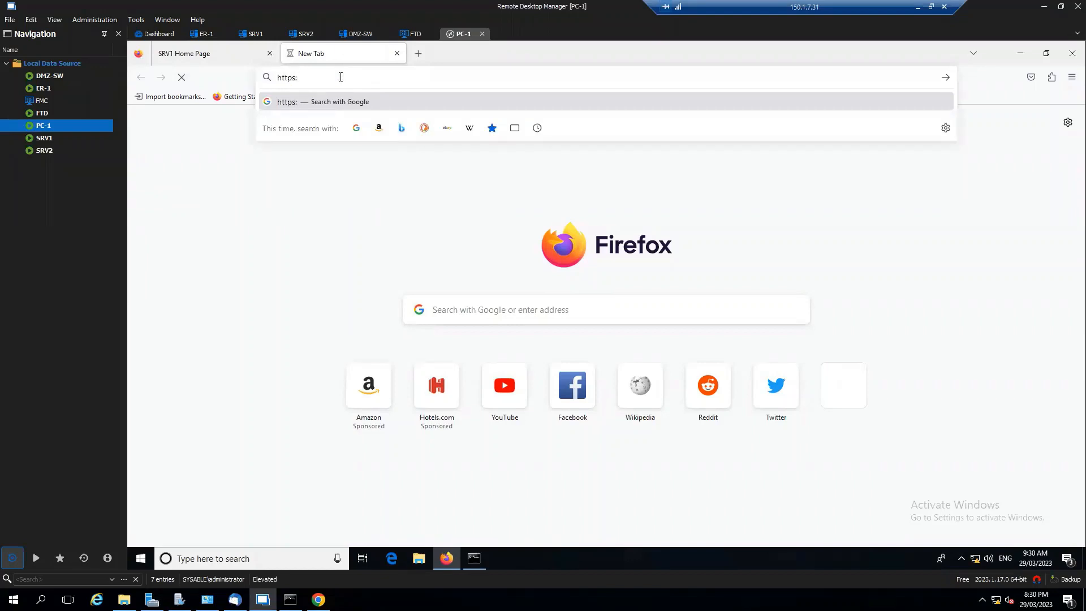
text(//aap2.sysable.com)
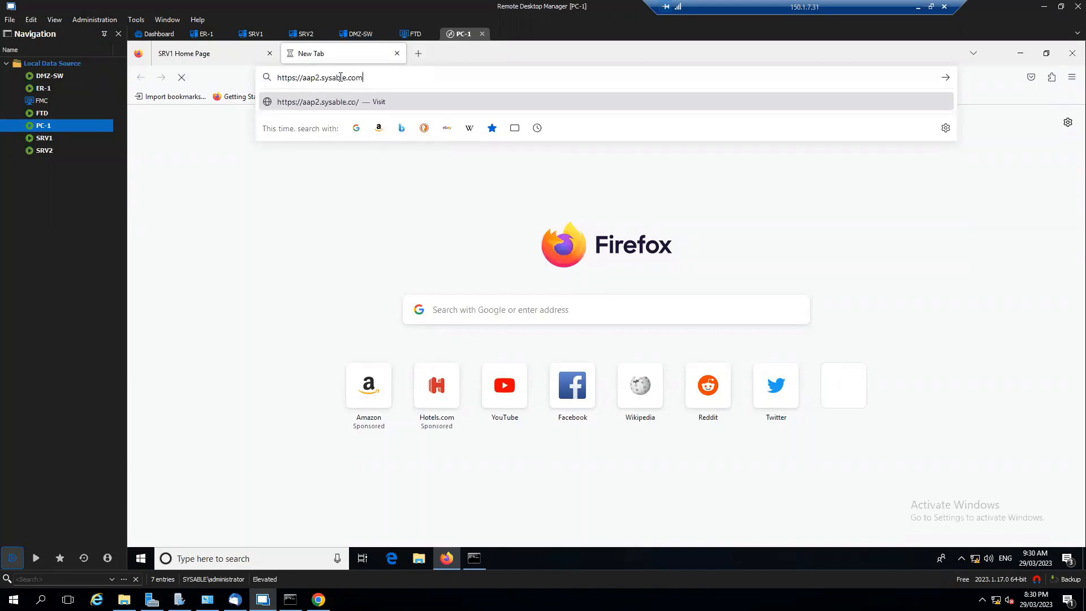
key(Return)
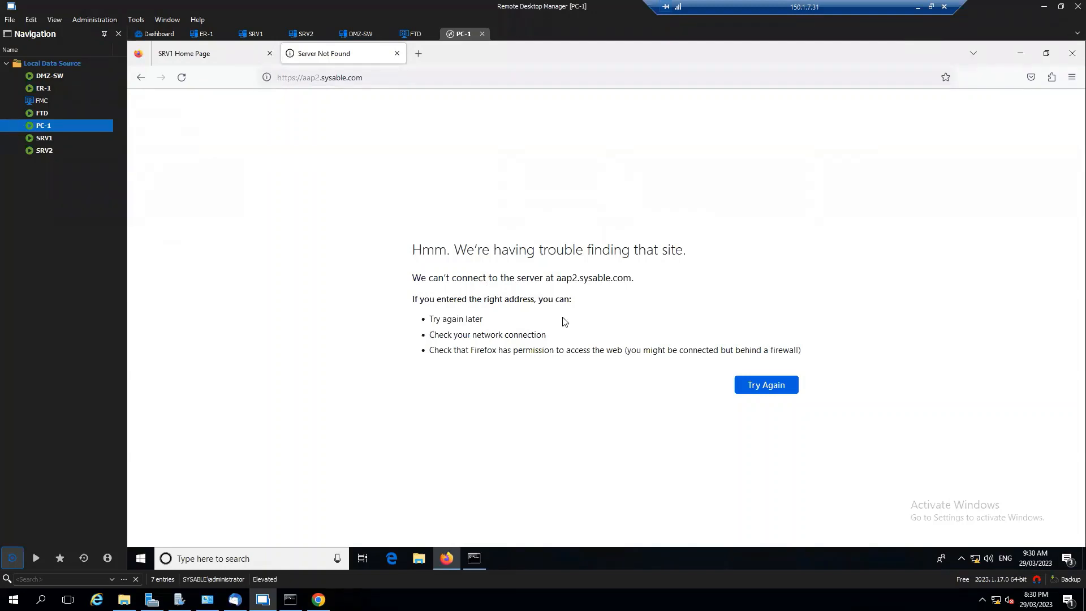
click(217, 54)
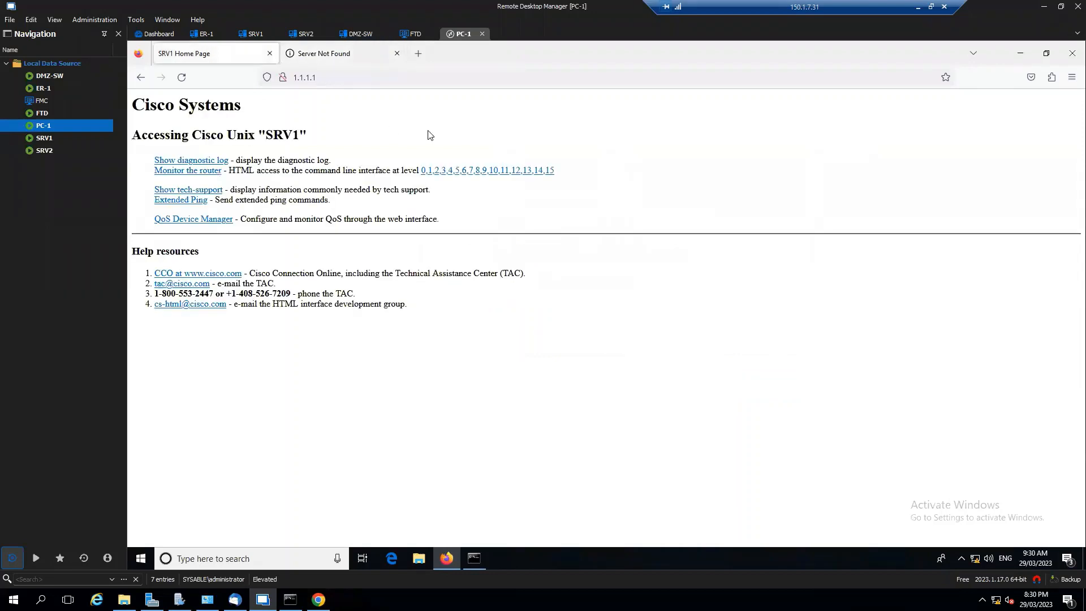